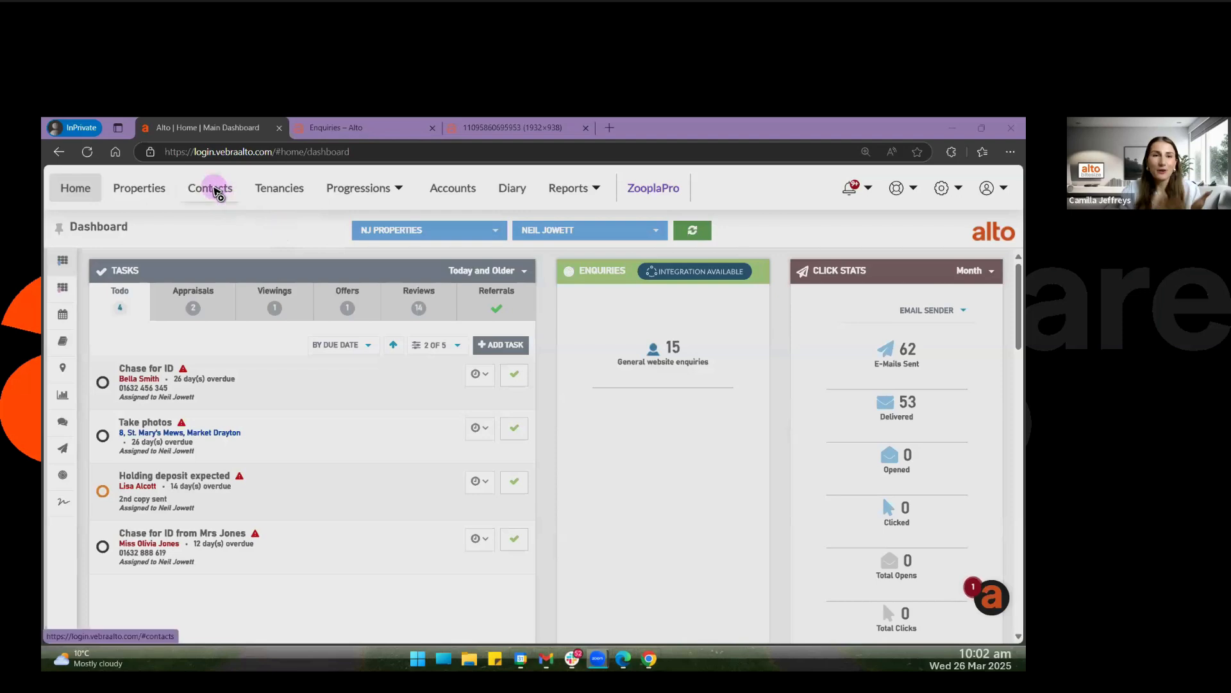
Start a new contact record and set its intention to Buy.
left_click(216, 190)
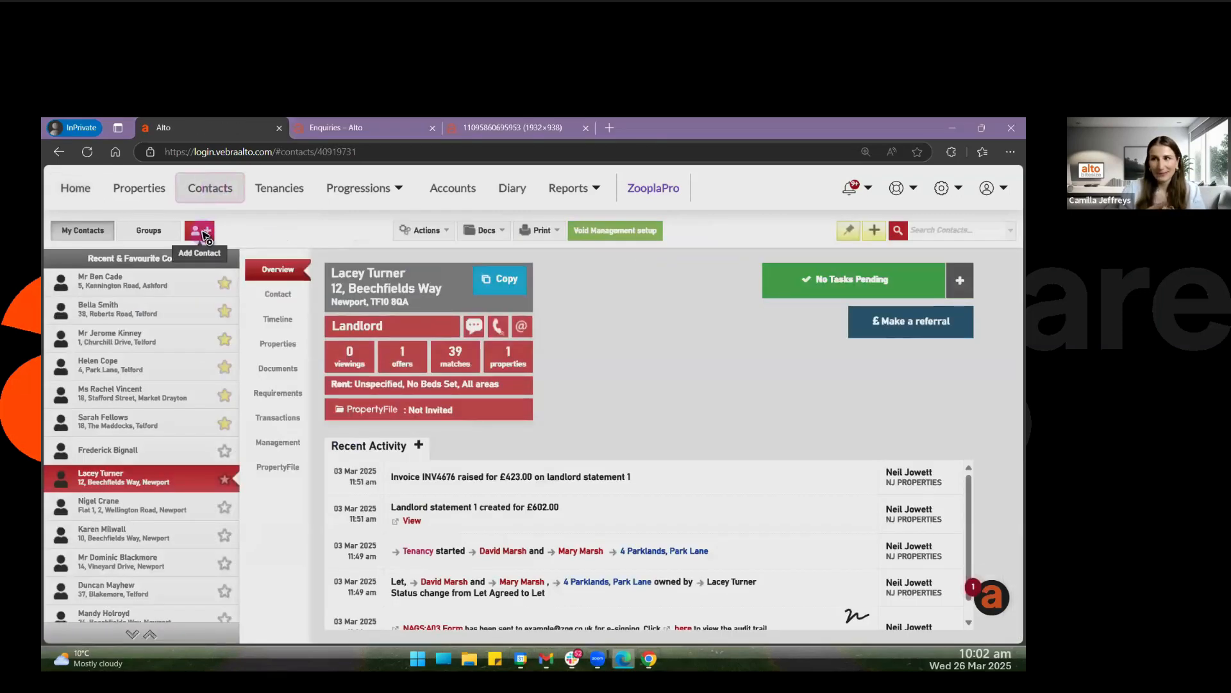
left_click(204, 233)
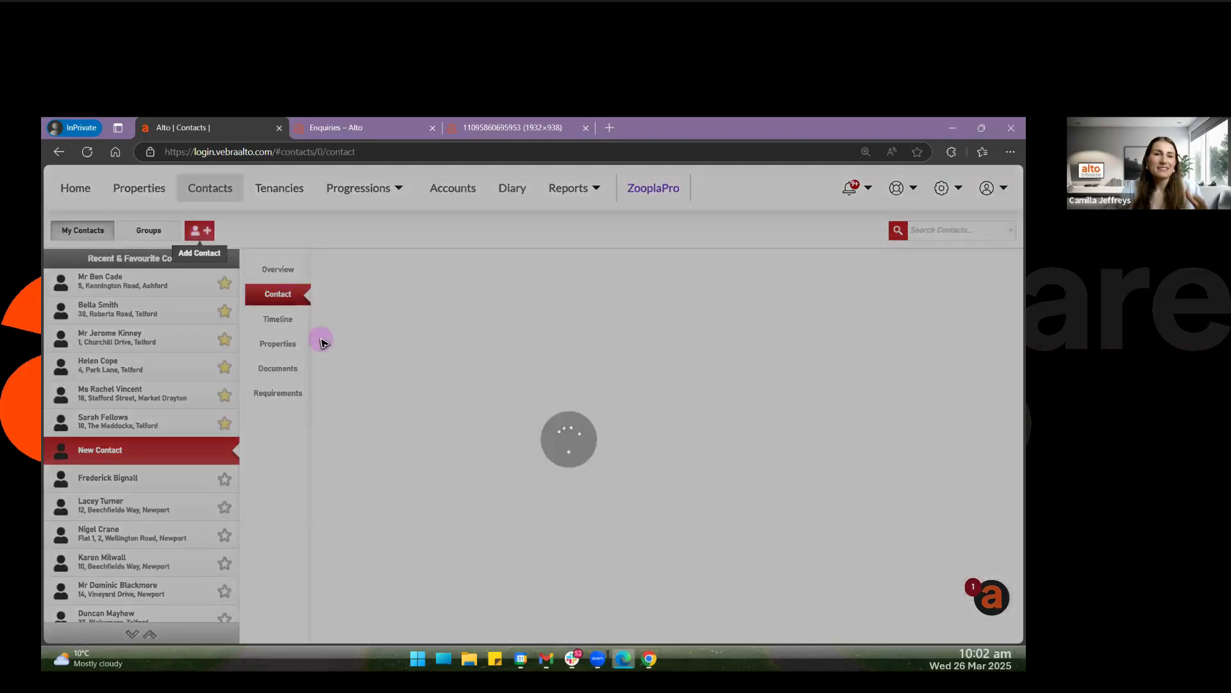
left_click(418, 326)
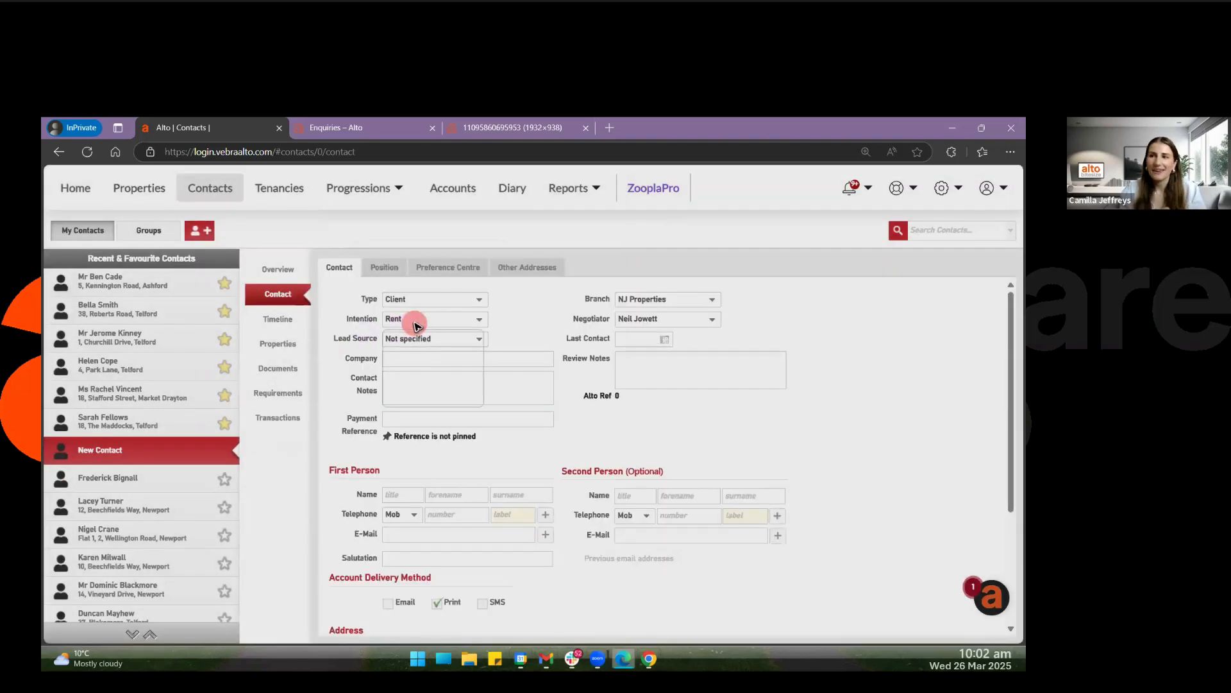
left_click(400, 352)
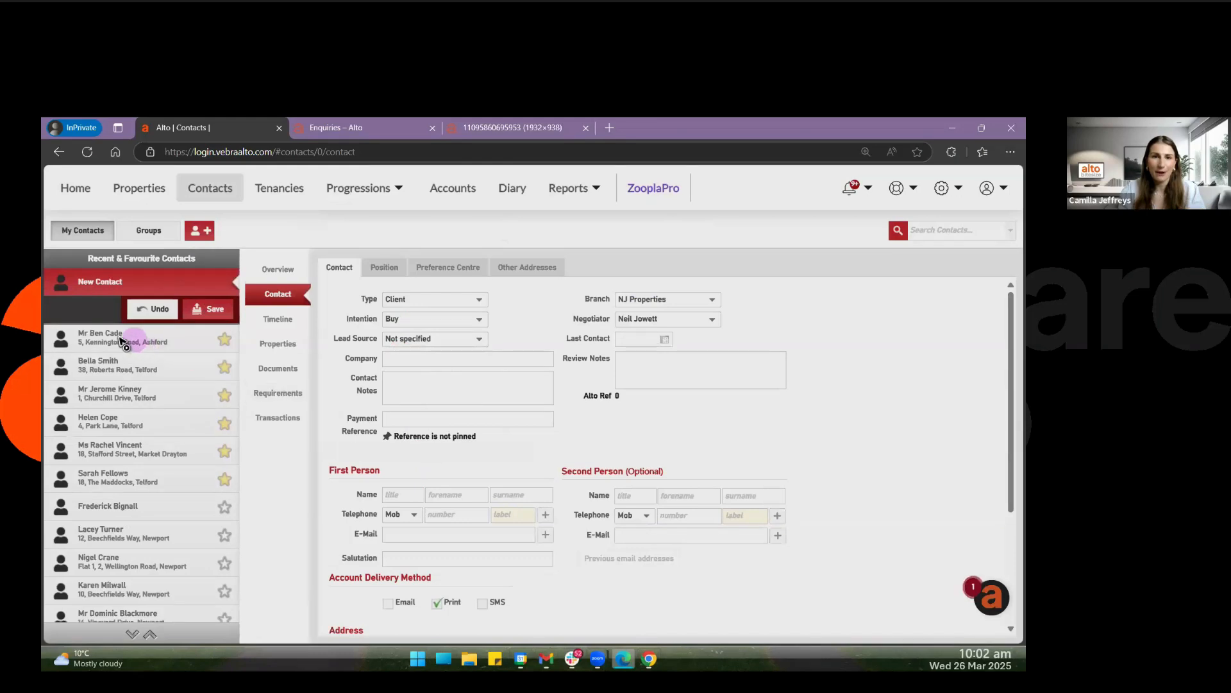
Review the first favourite contact's personal details, buying position with its timescale calendar, and marketing preferences.
left_click(122, 340)
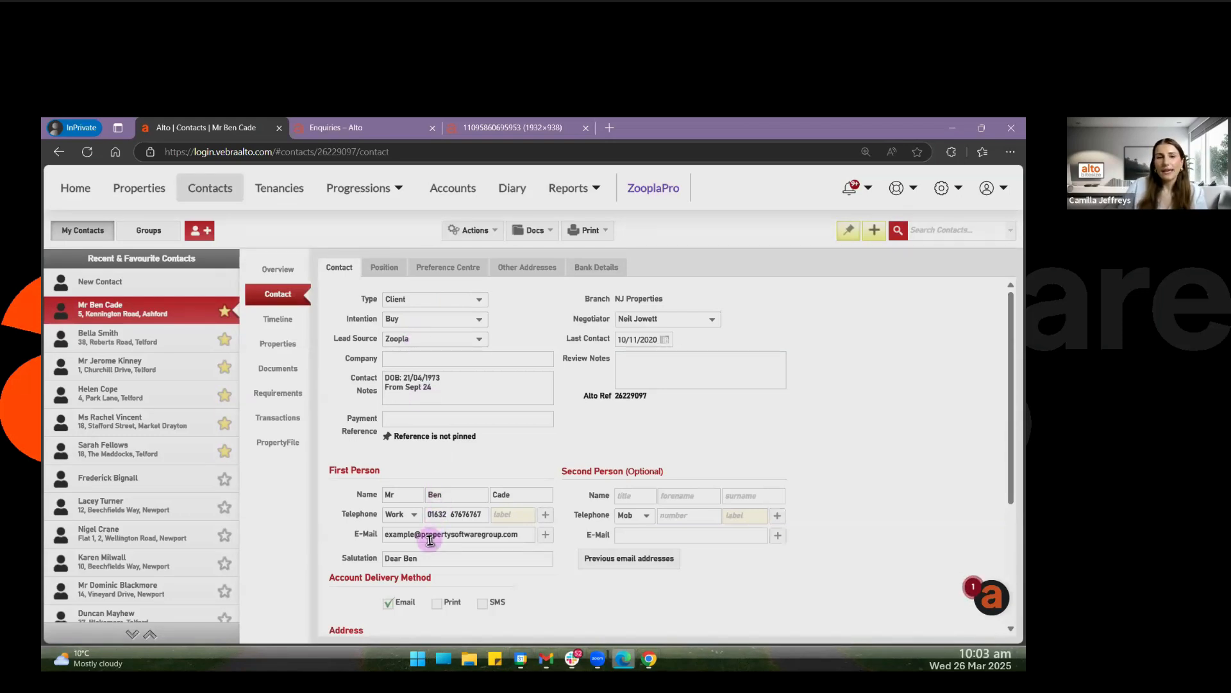
scroll(430, 540, "down", 3)
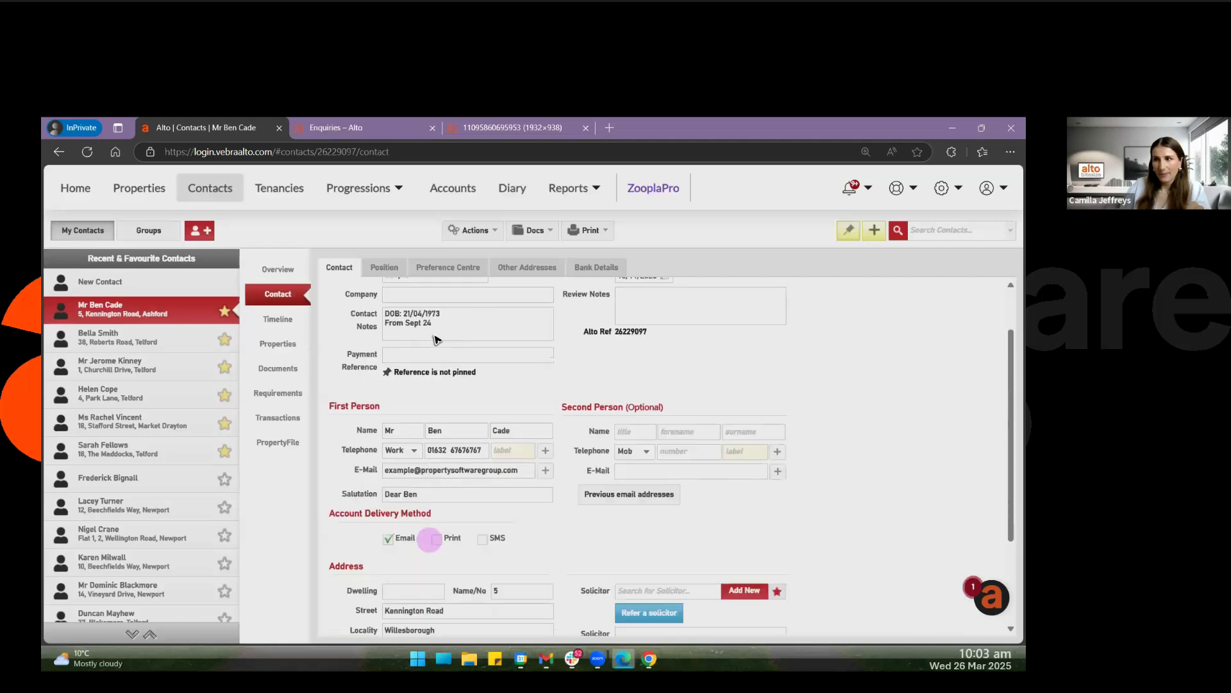
left_click(378, 268)
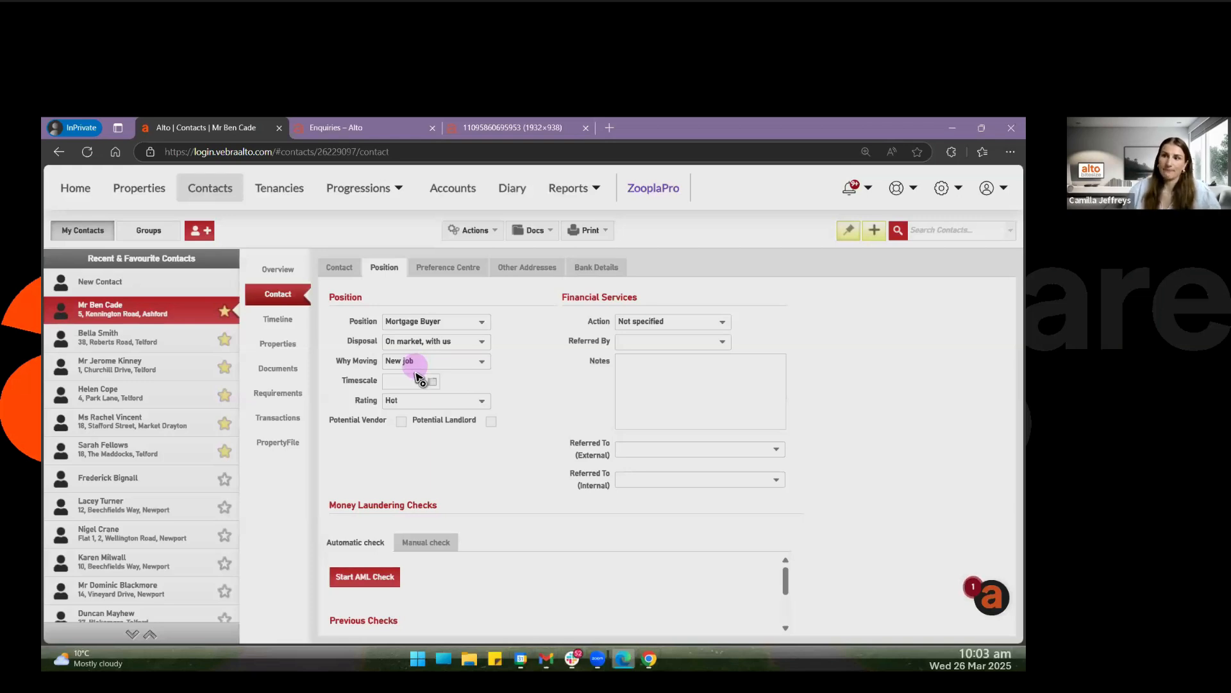
left_click(395, 380)
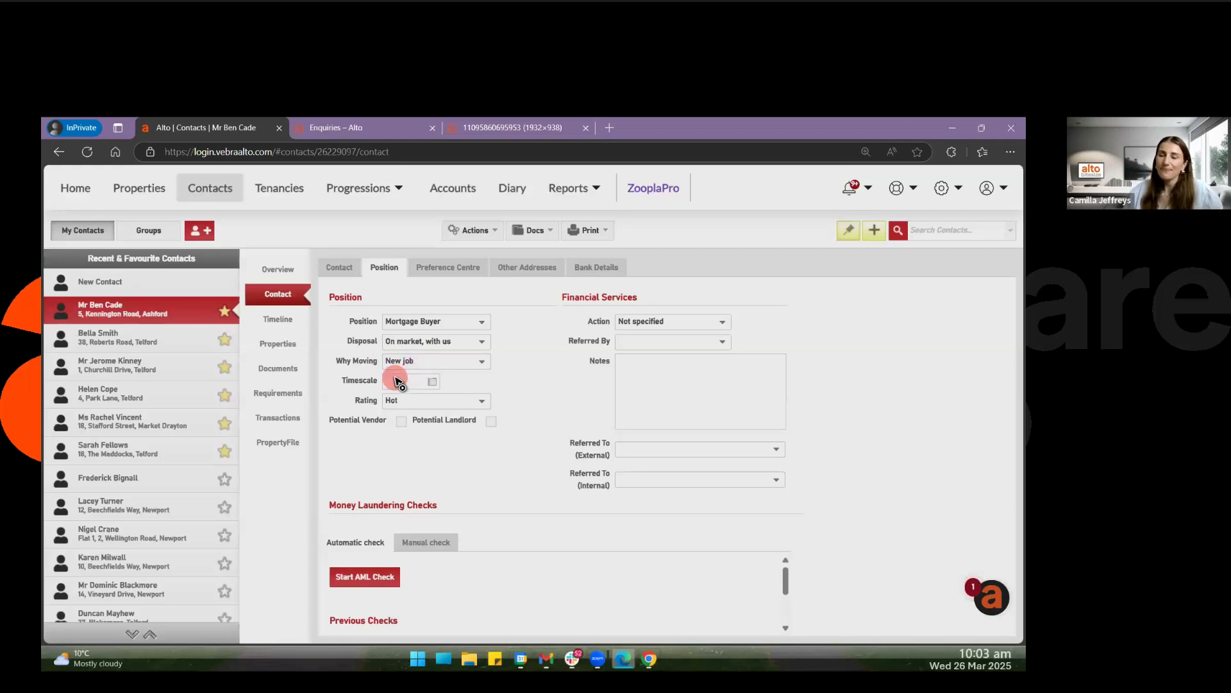
left_click(514, 359)
left_click(450, 268)
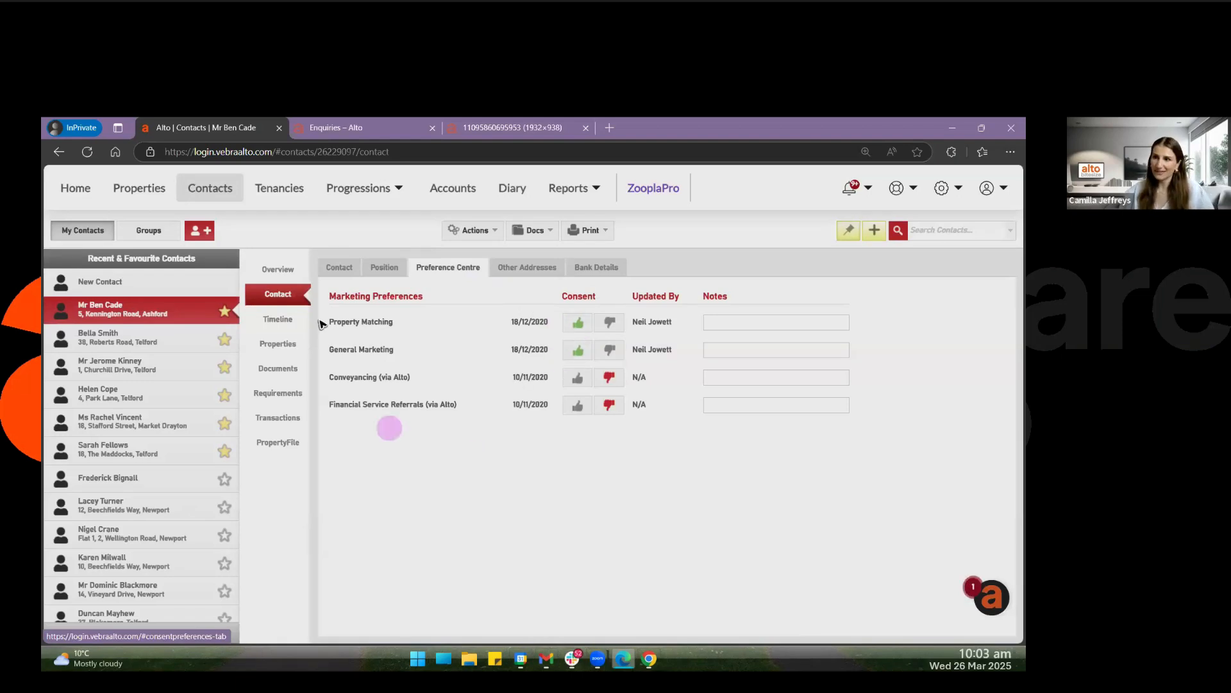
Open the contact's property requirements, check the price range, and set the minimum bedrooms to 1 or more.
left_click(271, 394)
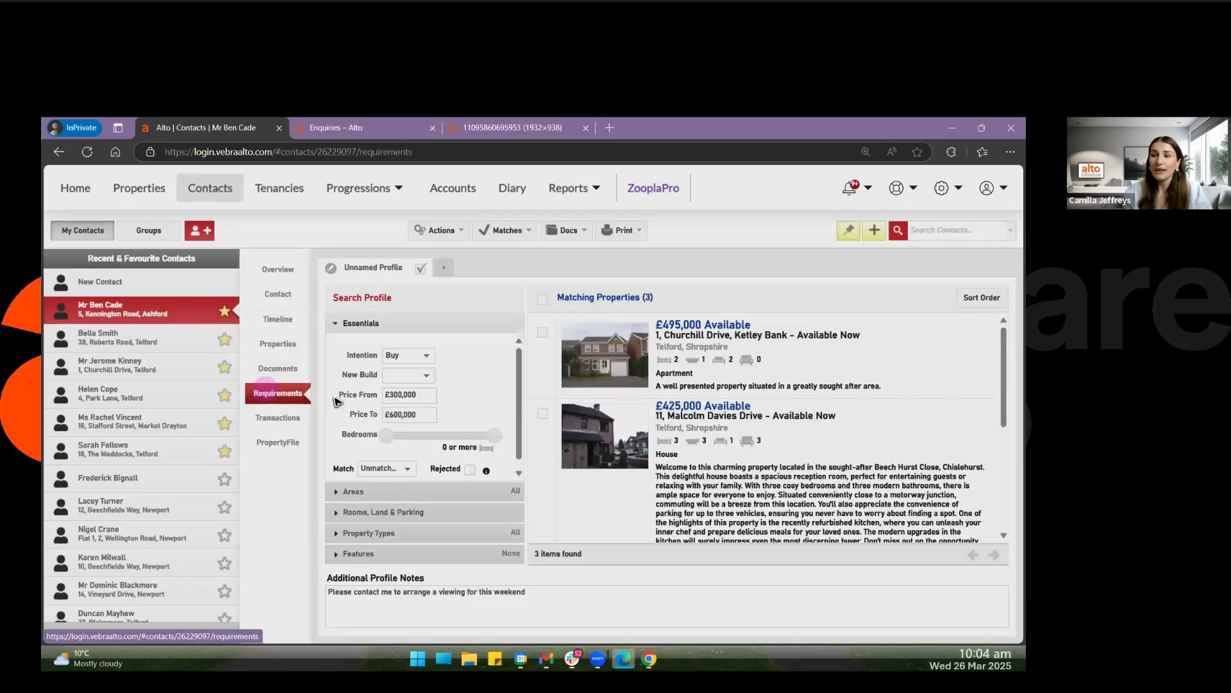
left_click(420, 395)
left_click_drag(421, 396, 447, 417)
left_click(447, 416)
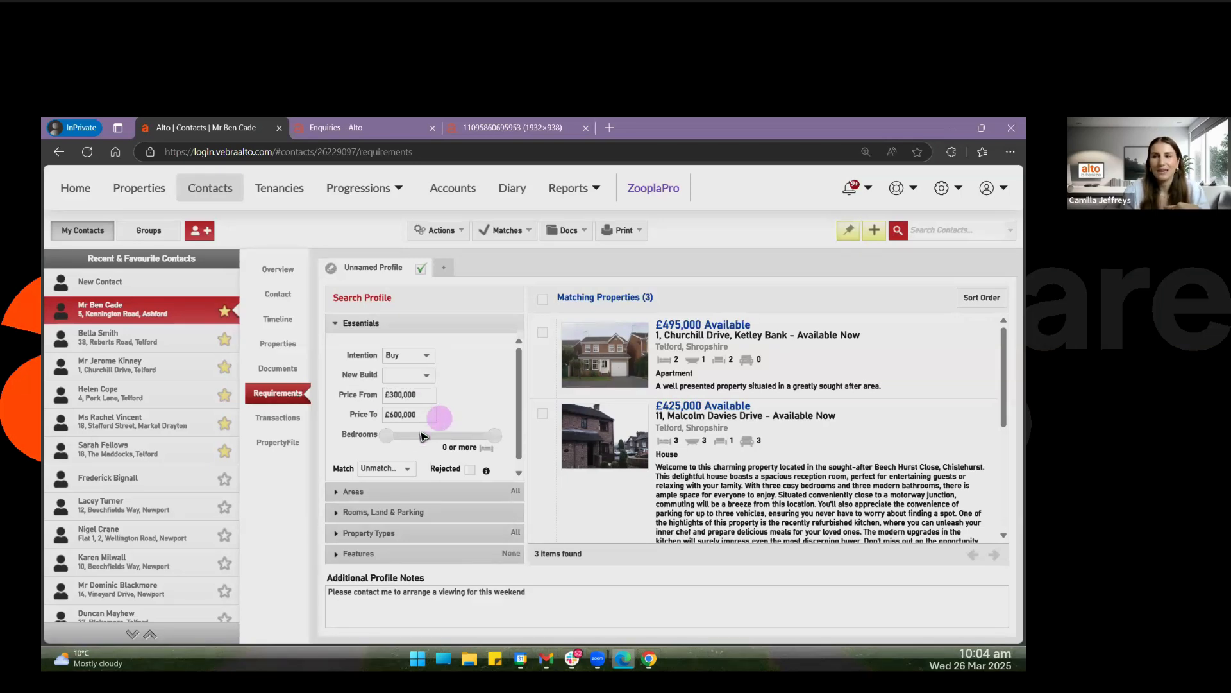
left_click_drag(393, 442, 405, 442)
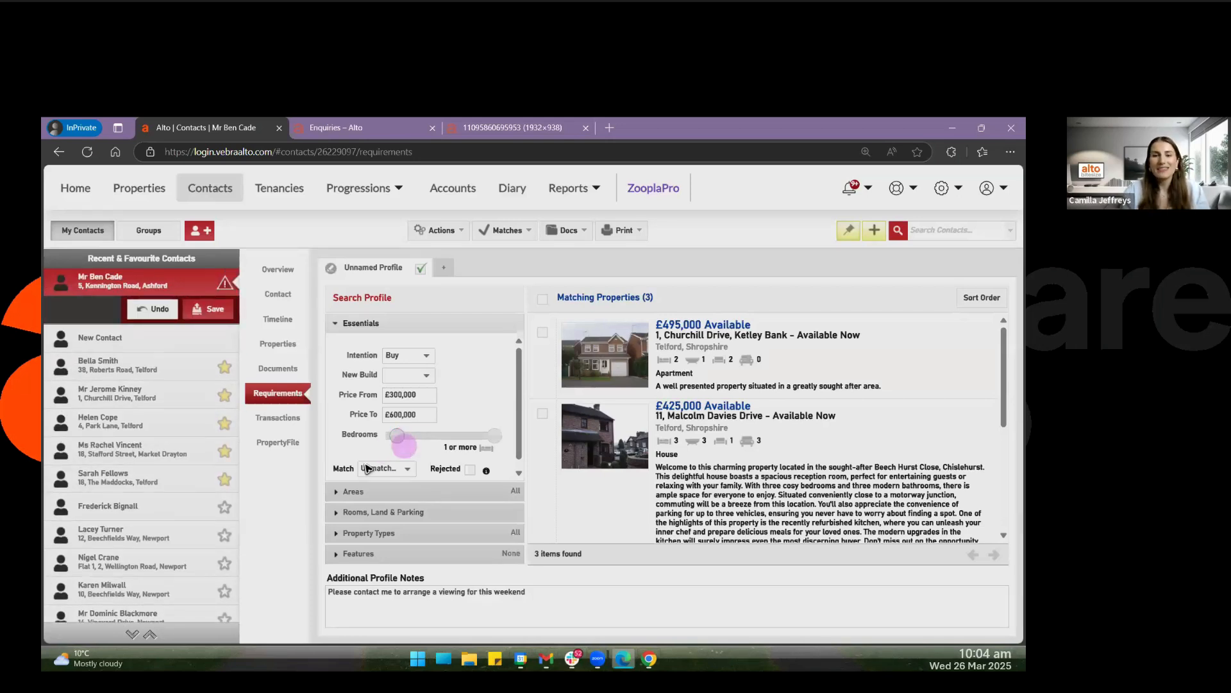
Include all areas in the search profile, trying the exclusion of Dawley Bank and adding it back.
left_click(336, 491)
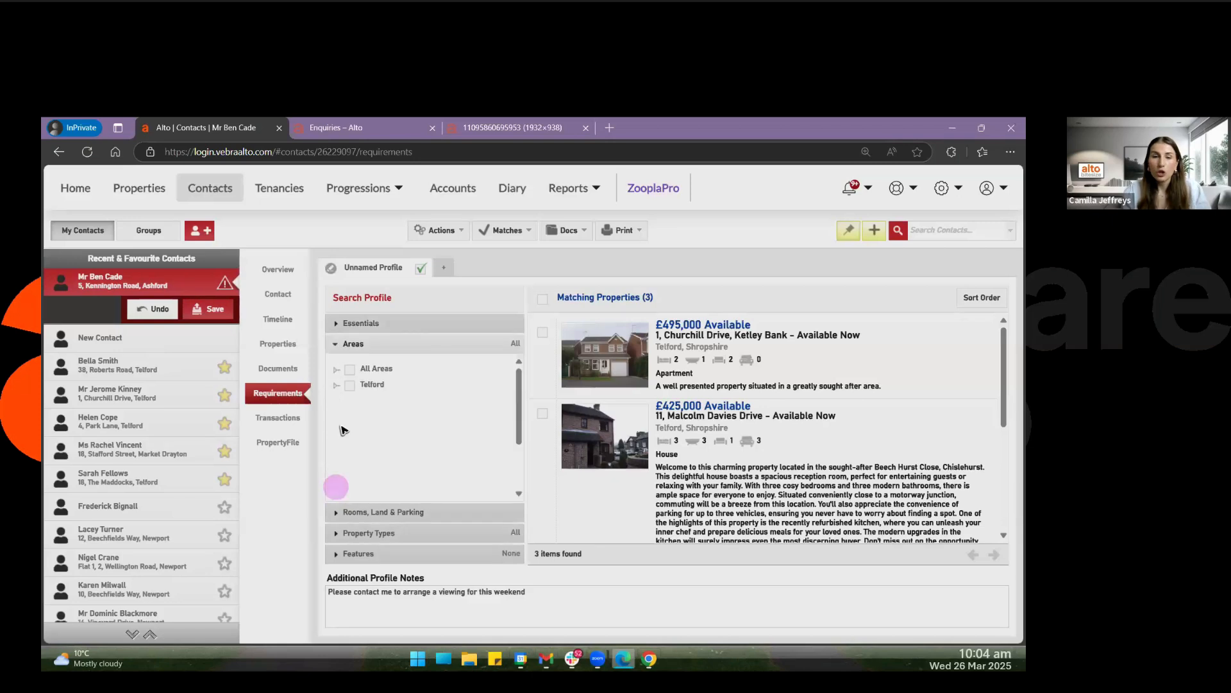
left_click(335, 370)
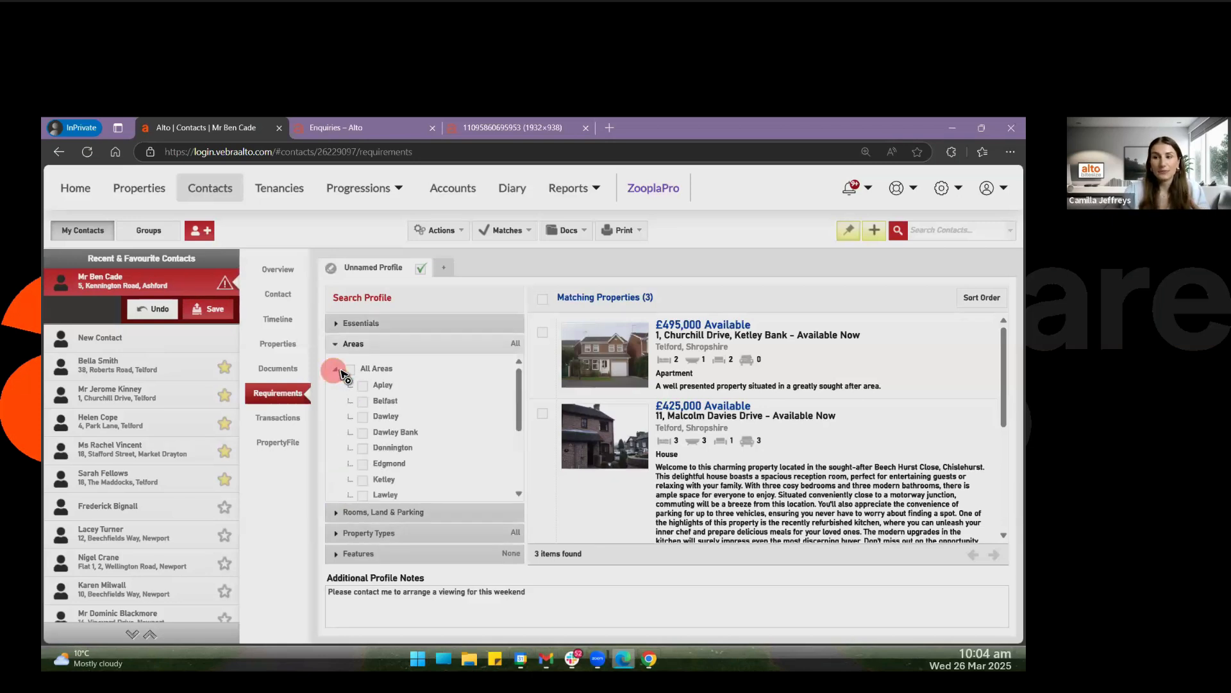
left_click(350, 369)
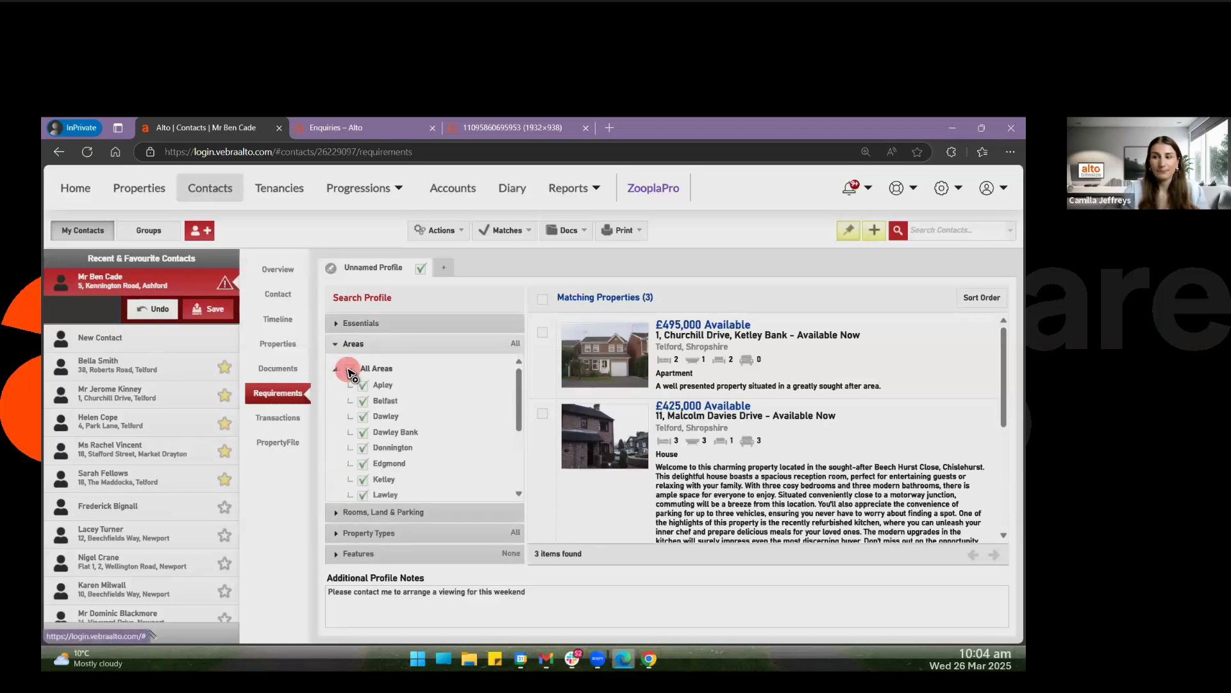
left_click(362, 433)
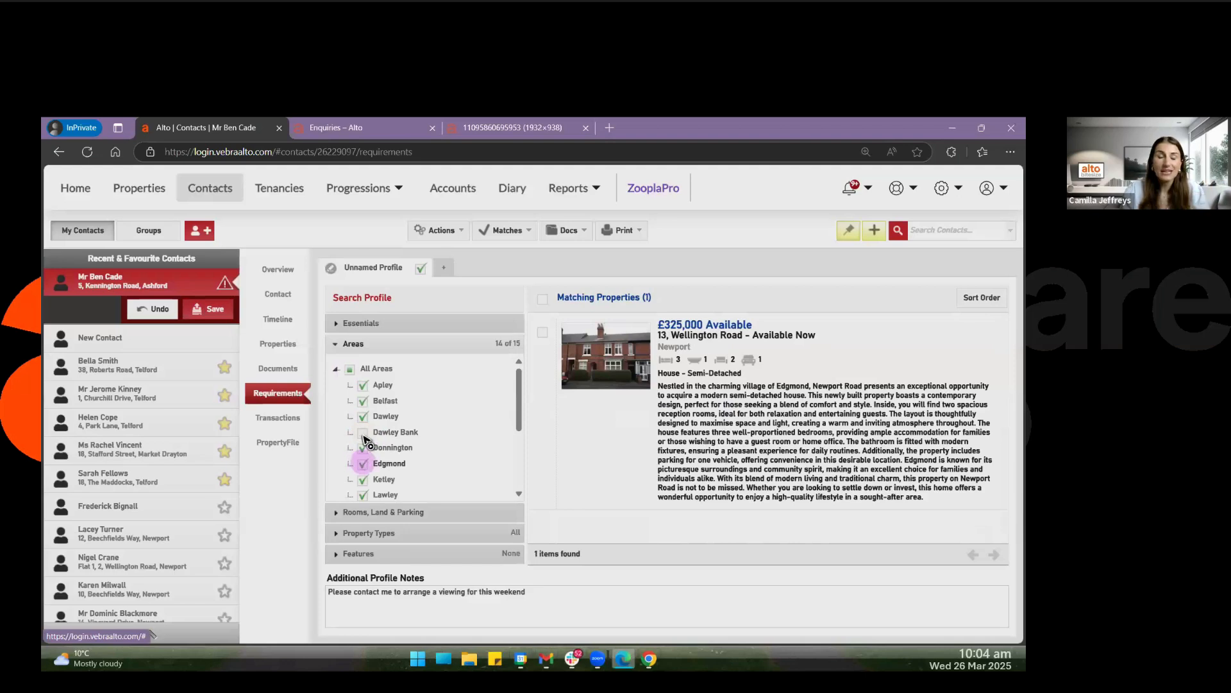
left_click(362, 432)
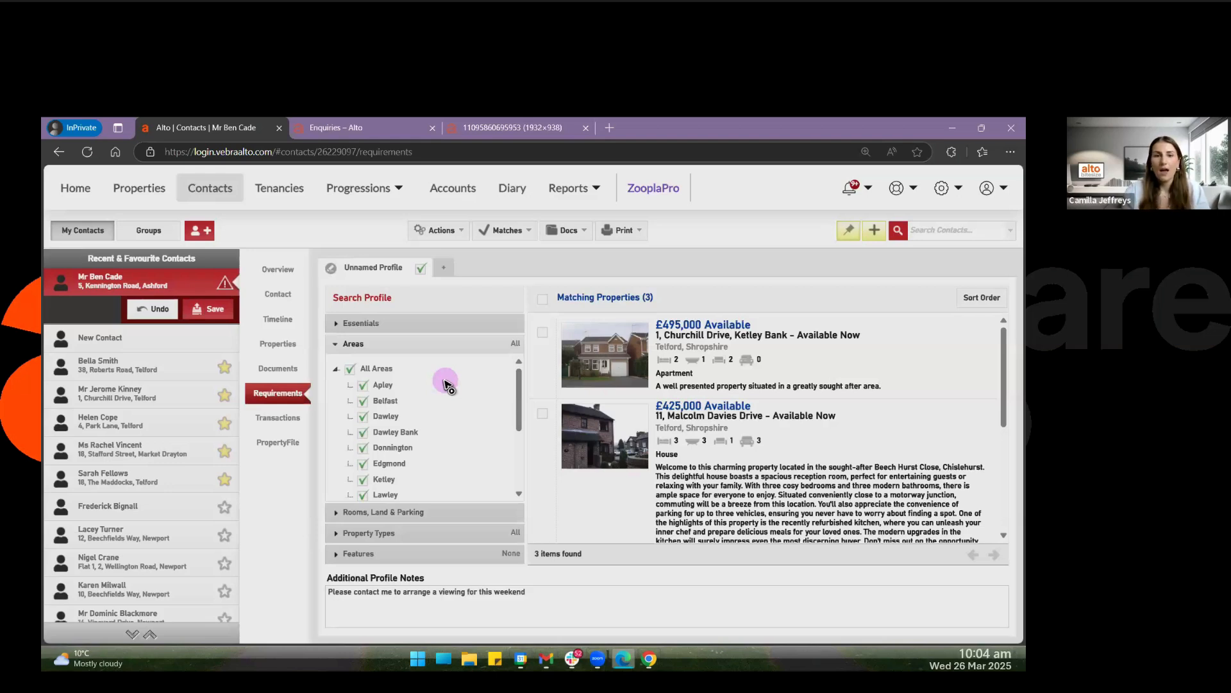
Add the Large and South Facing garden features and Good Condition to the search profile, and look at the Equestrian features.
left_click(351, 553)
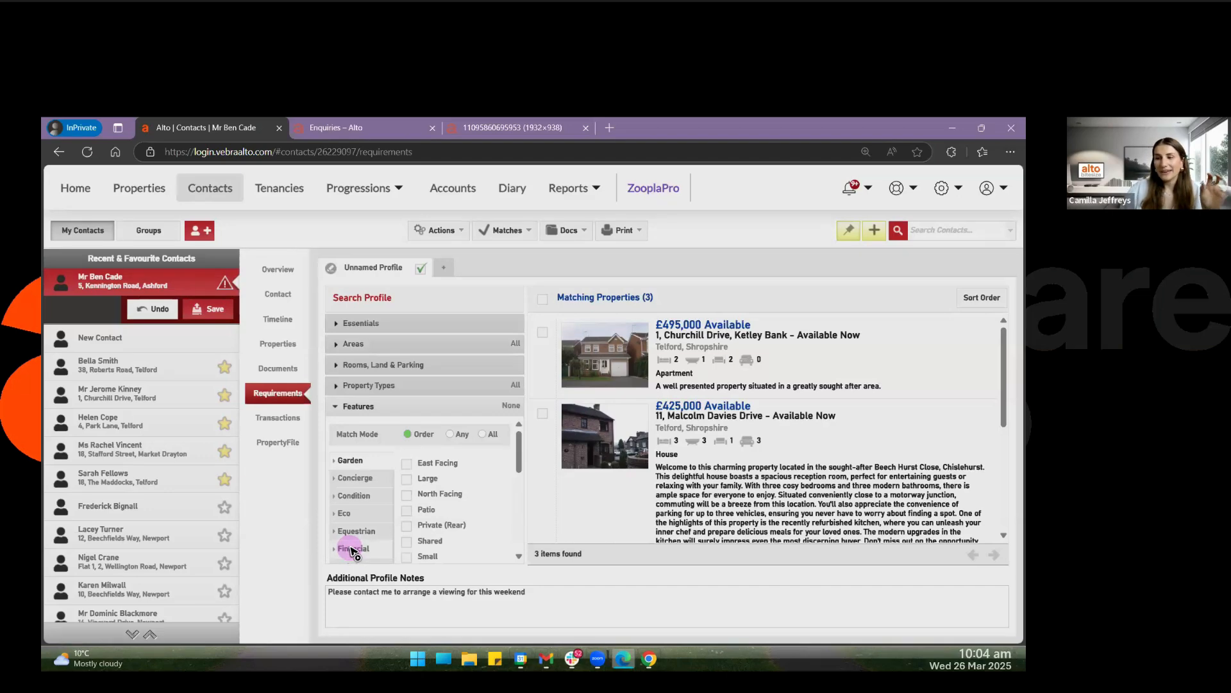
left_click(407, 479)
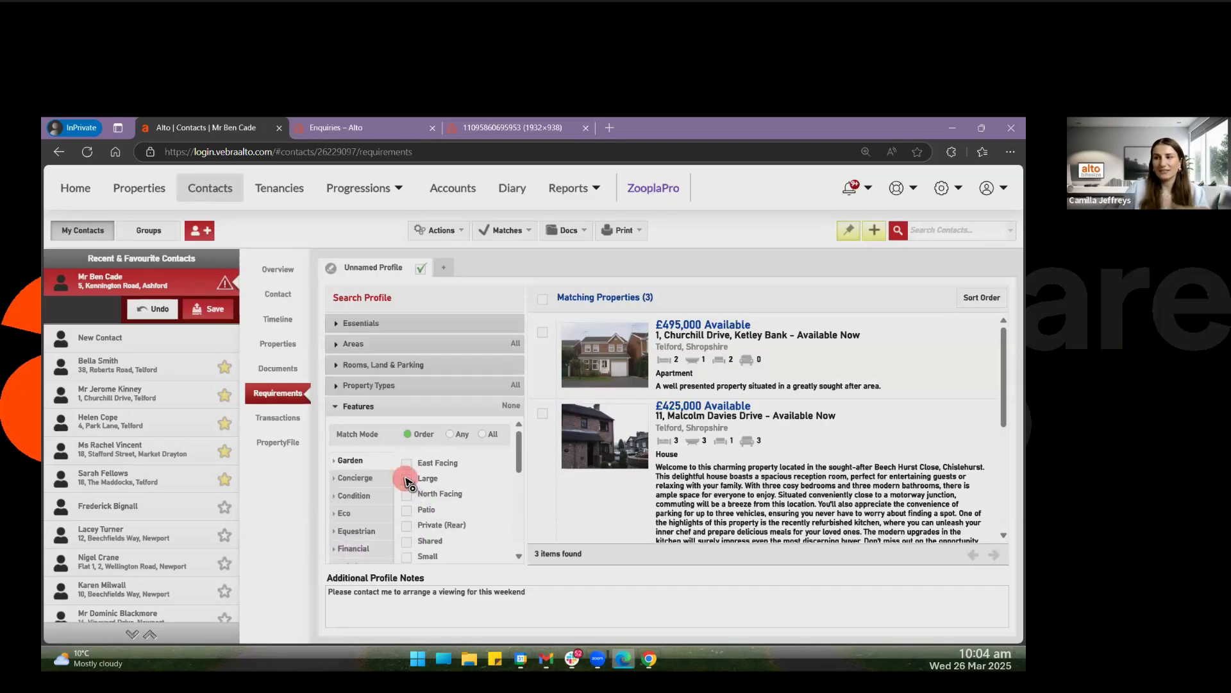
scroll(410, 503, "down", 2)
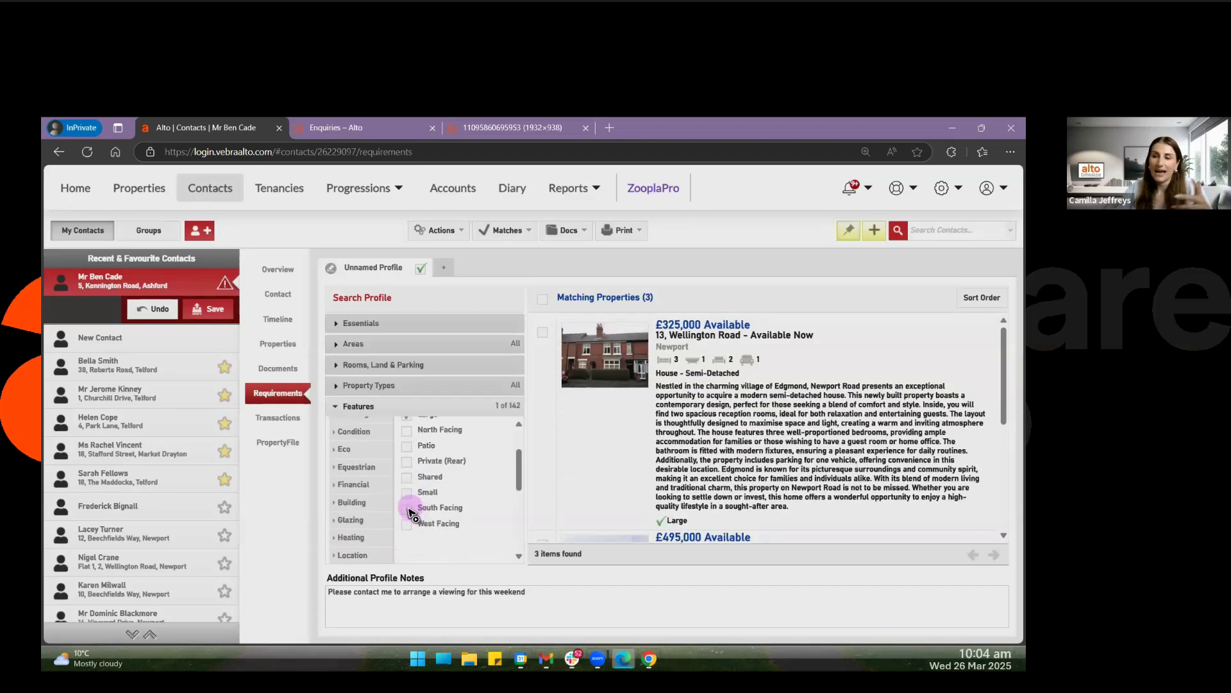
left_click(408, 507)
left_click(354, 432)
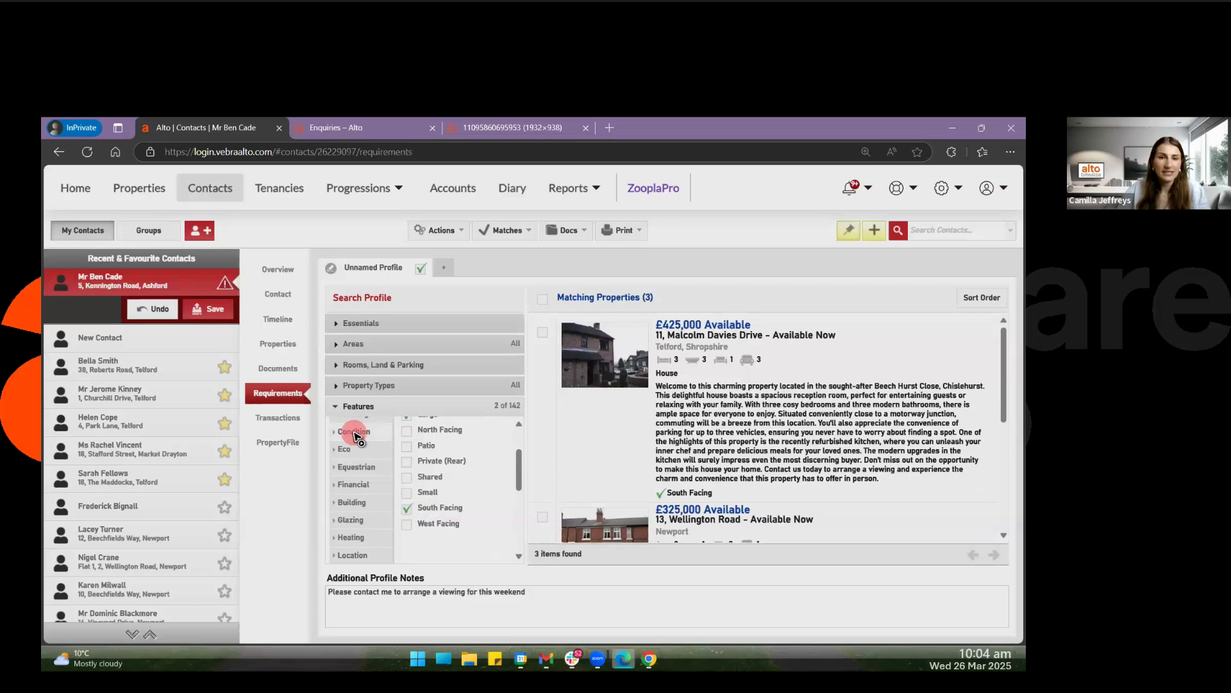
left_click(408, 523)
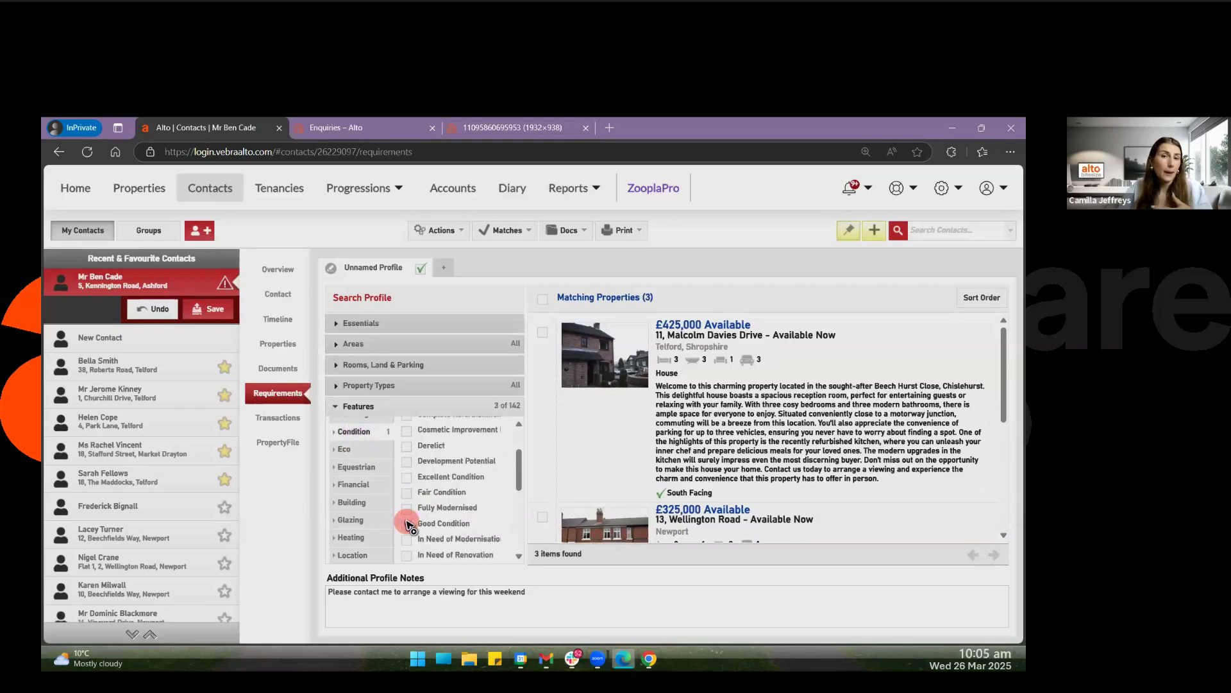
left_click(357, 467)
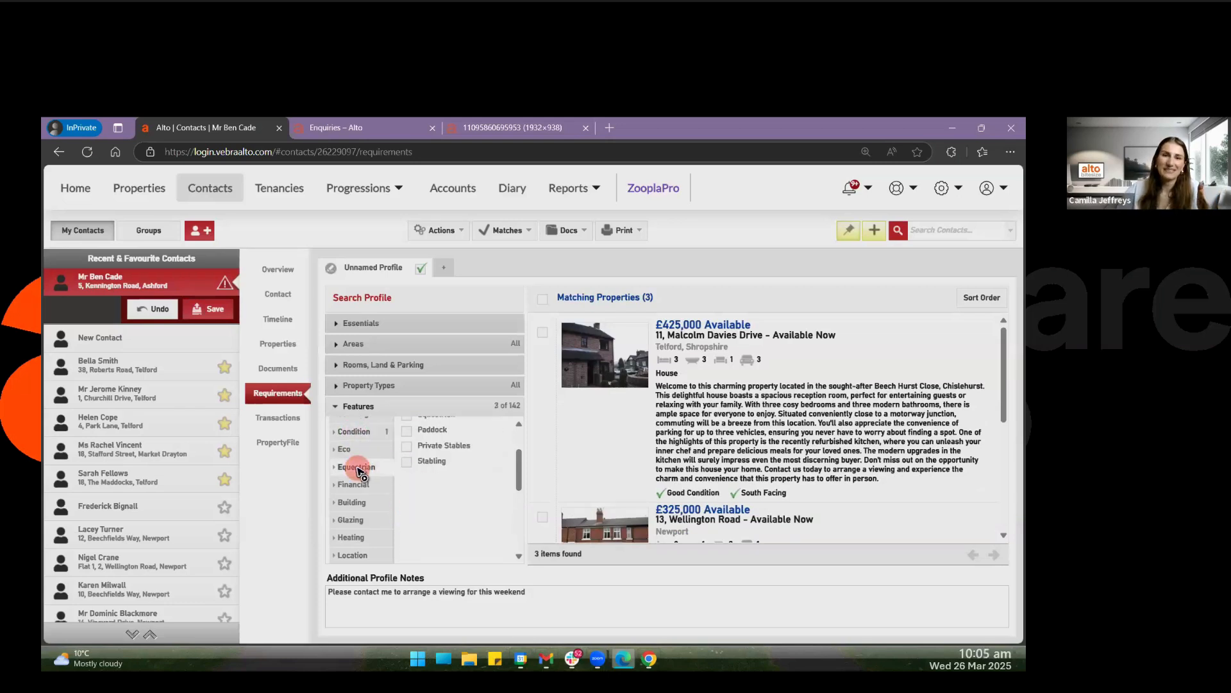
scroll(442, 499, "up", 1)
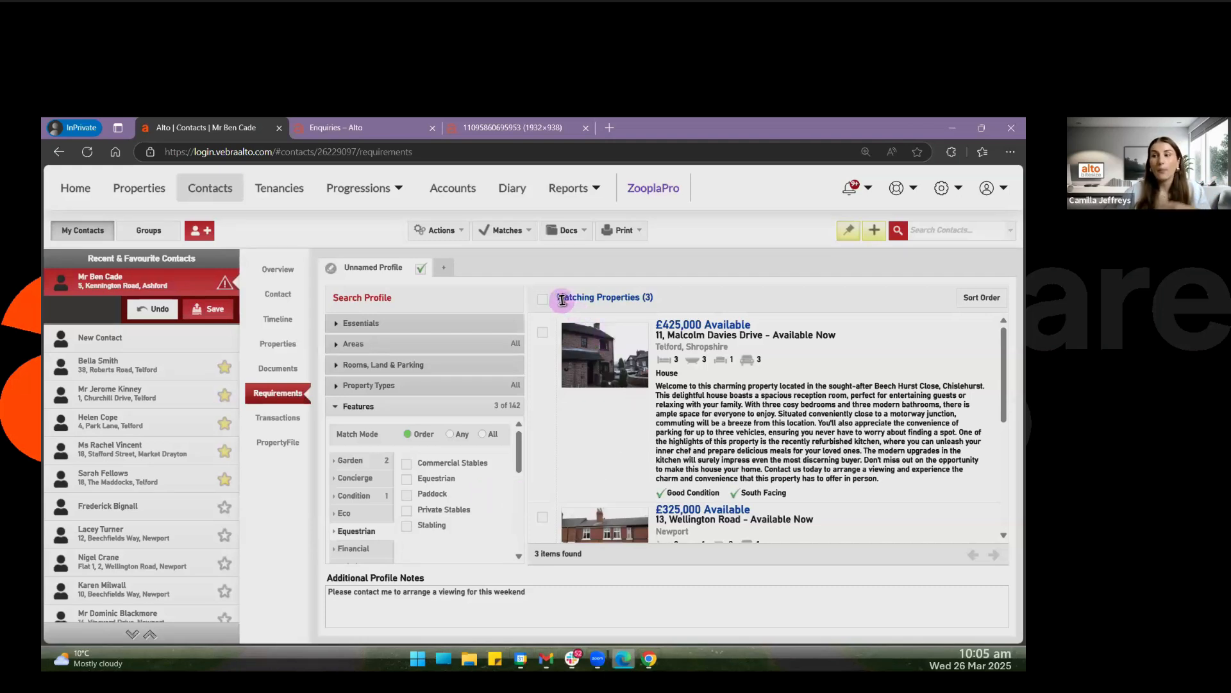
Examine the matching properties heading and the matched features listed under the £425,000 property.
left_click_drag(562, 297, 670, 300)
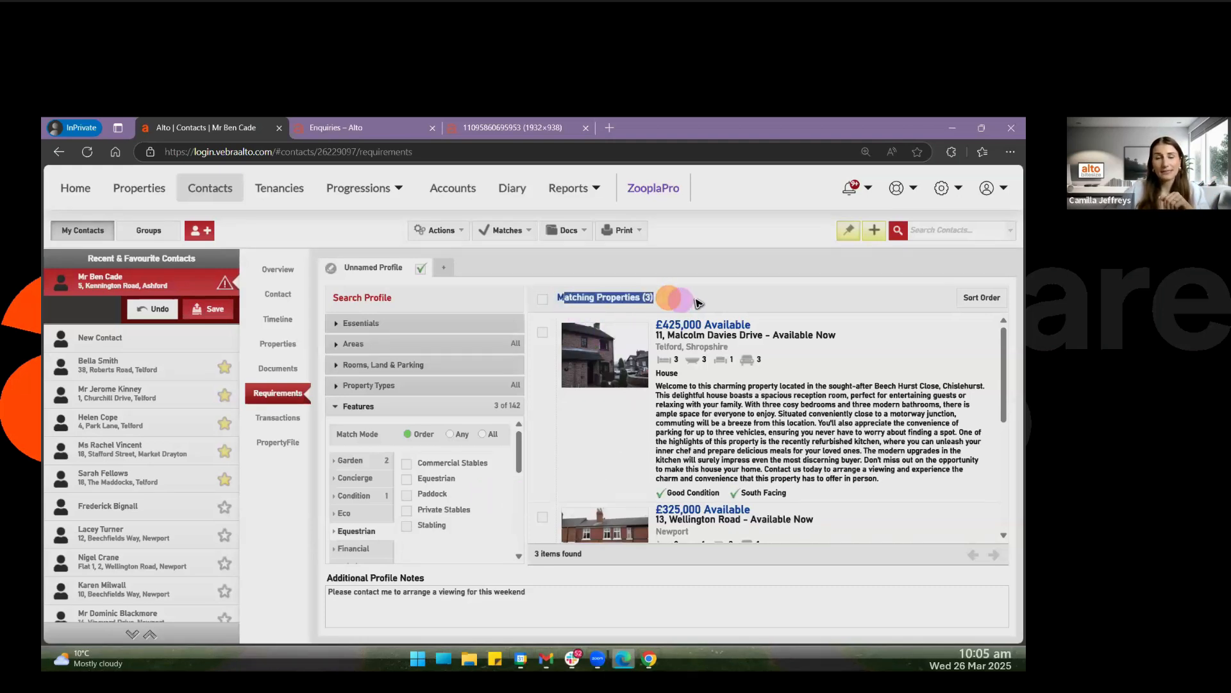
left_click(698, 301)
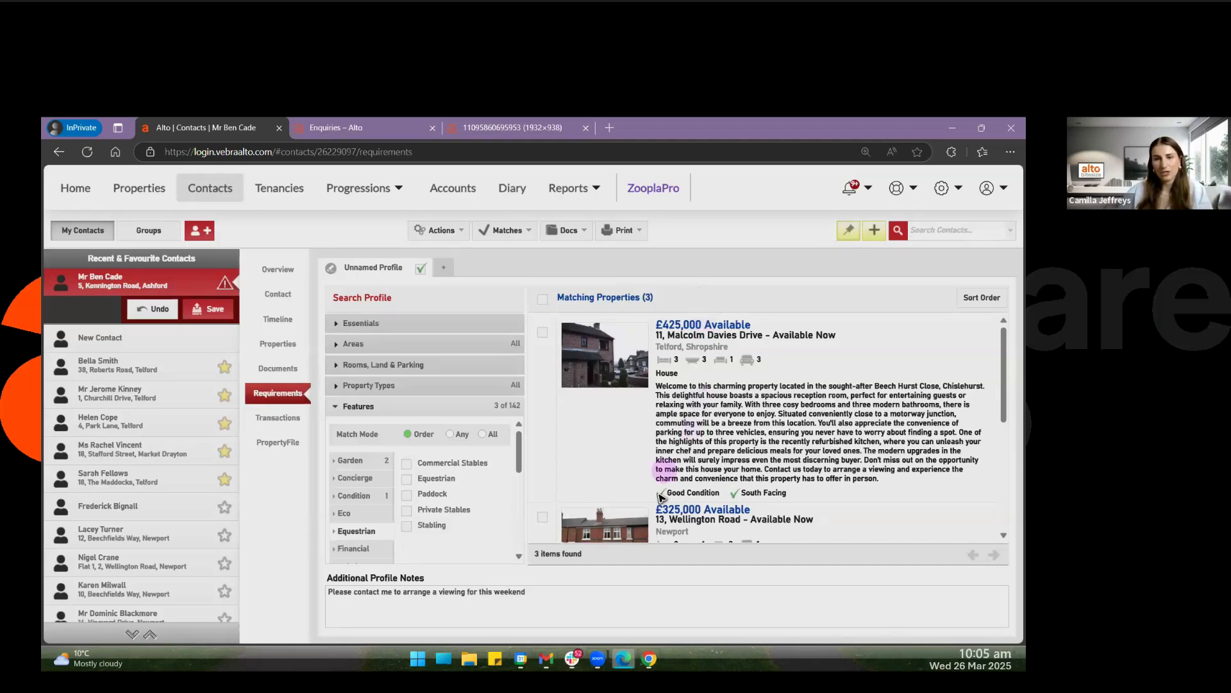
left_click_drag(655, 479, 803, 495)
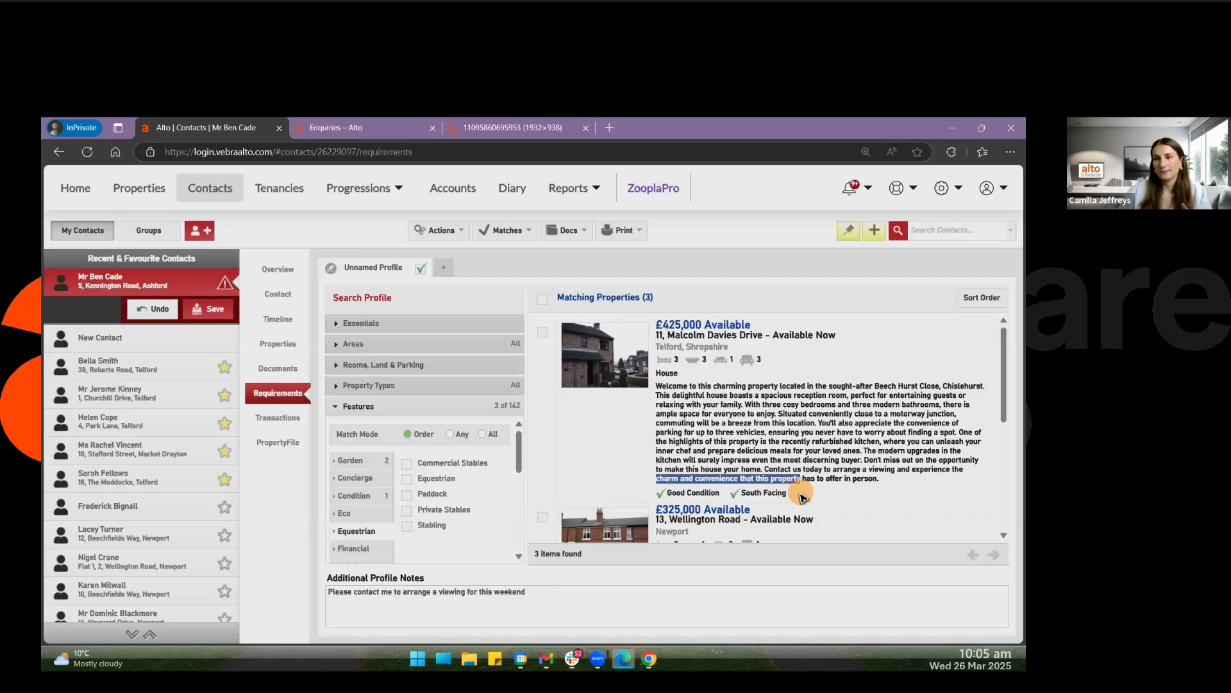
left_click(729, 299)
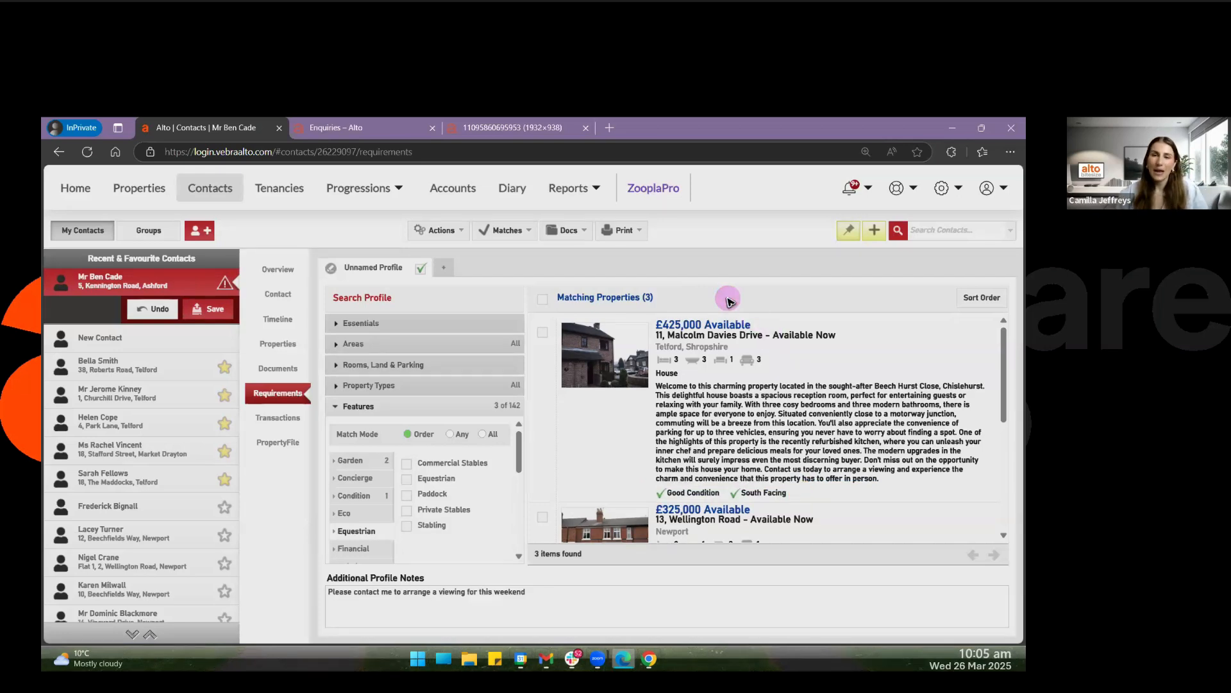
Try selecting and clearing all matching properties together, and select the £425,000 and £325,000 properties individually.
left_click(543, 301)
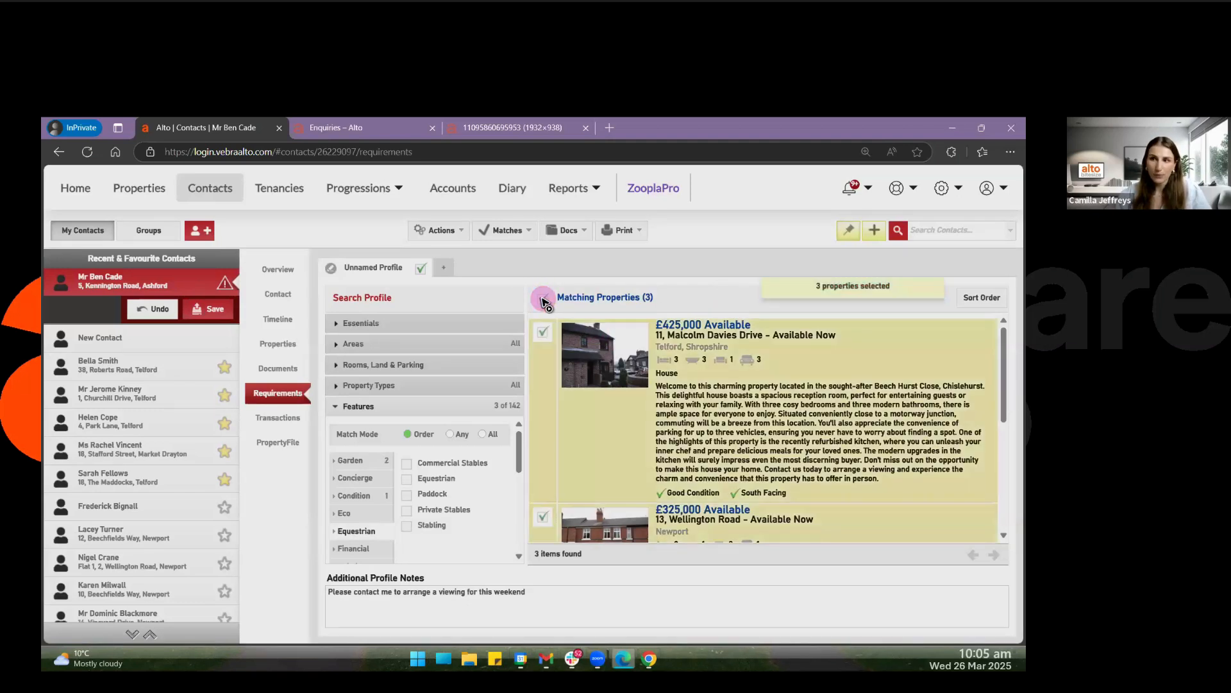
left_click(543, 301)
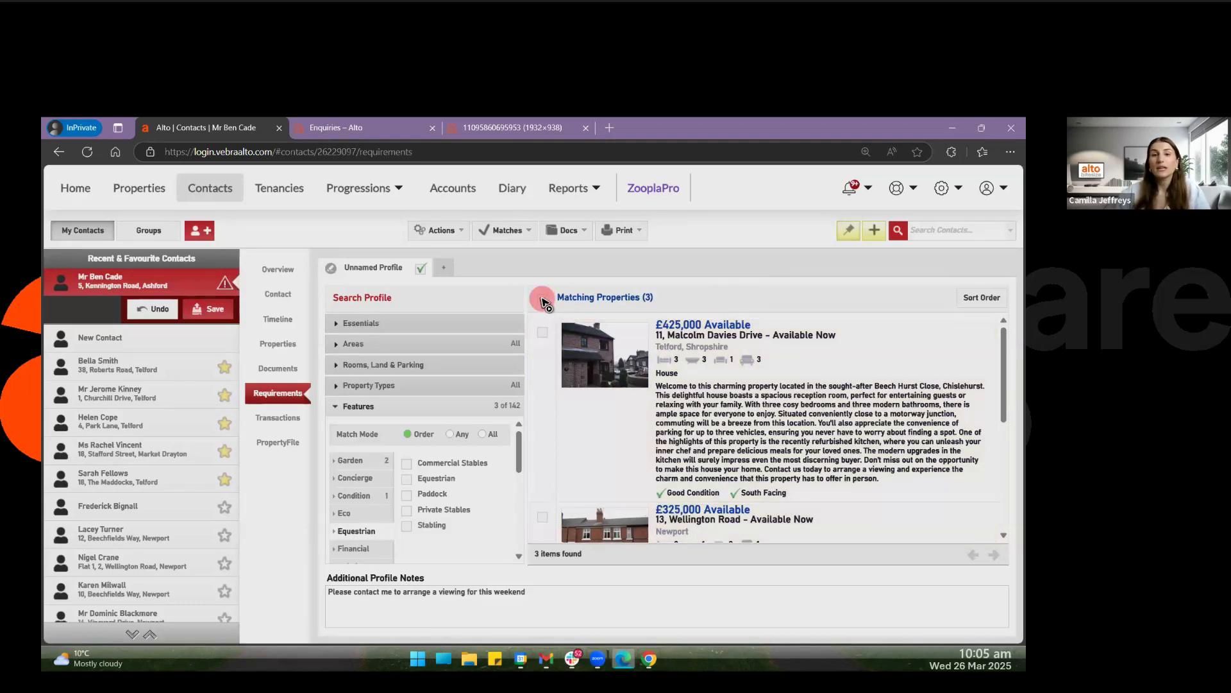
left_click(543, 333)
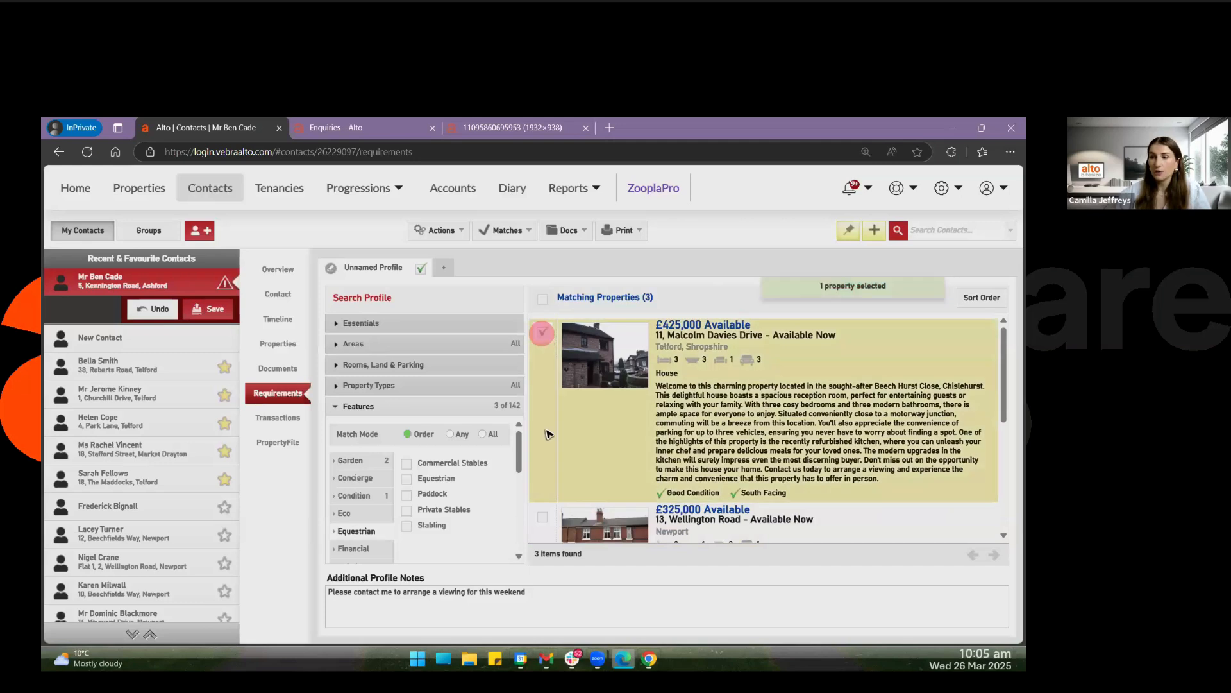
left_click(543, 519)
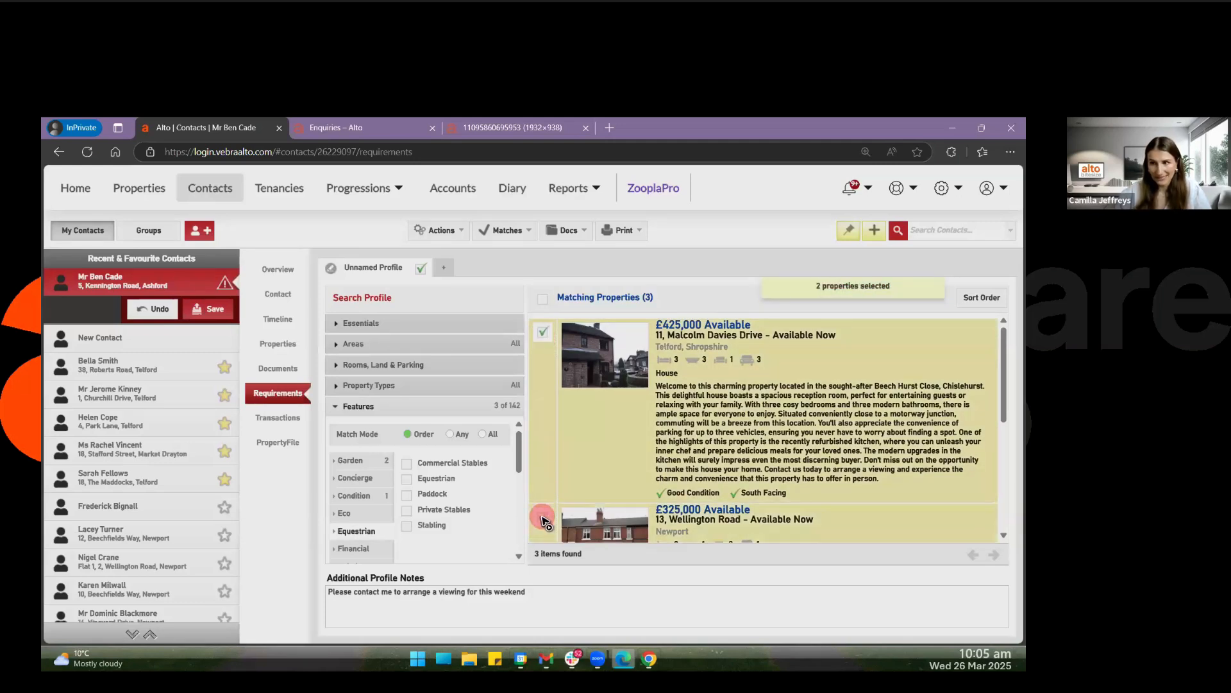
Select all matching properties and open the Output Wizard for these matches.
left_click(543, 300)
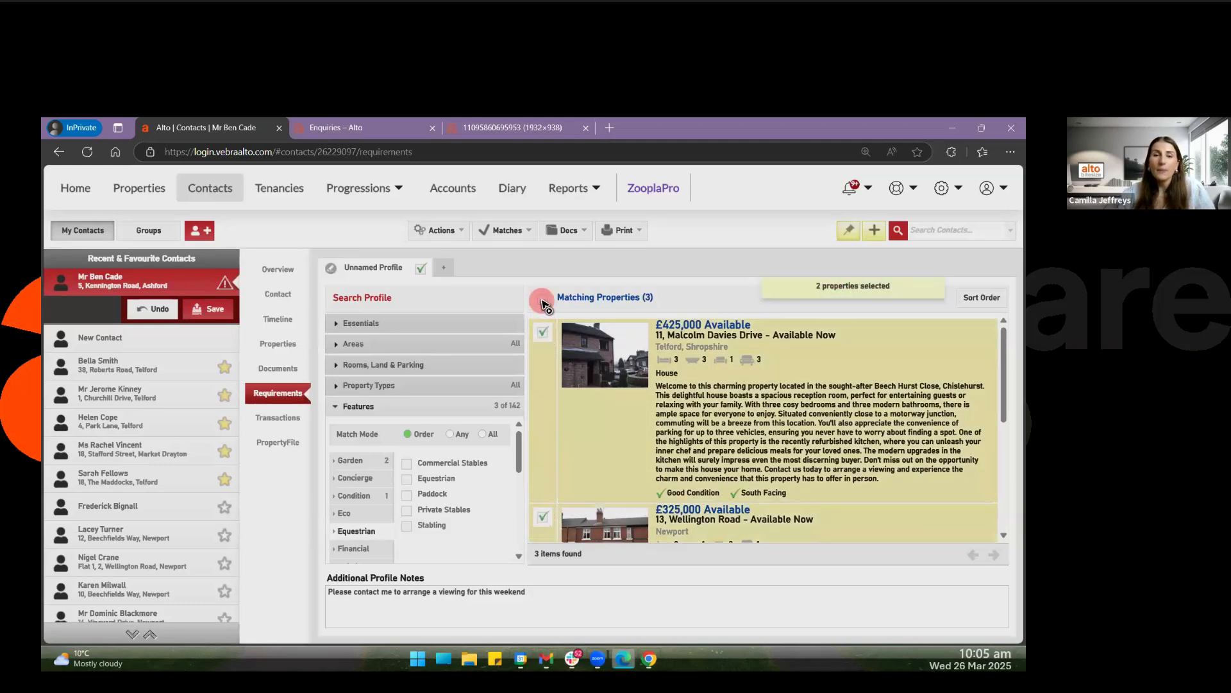
left_click(508, 232)
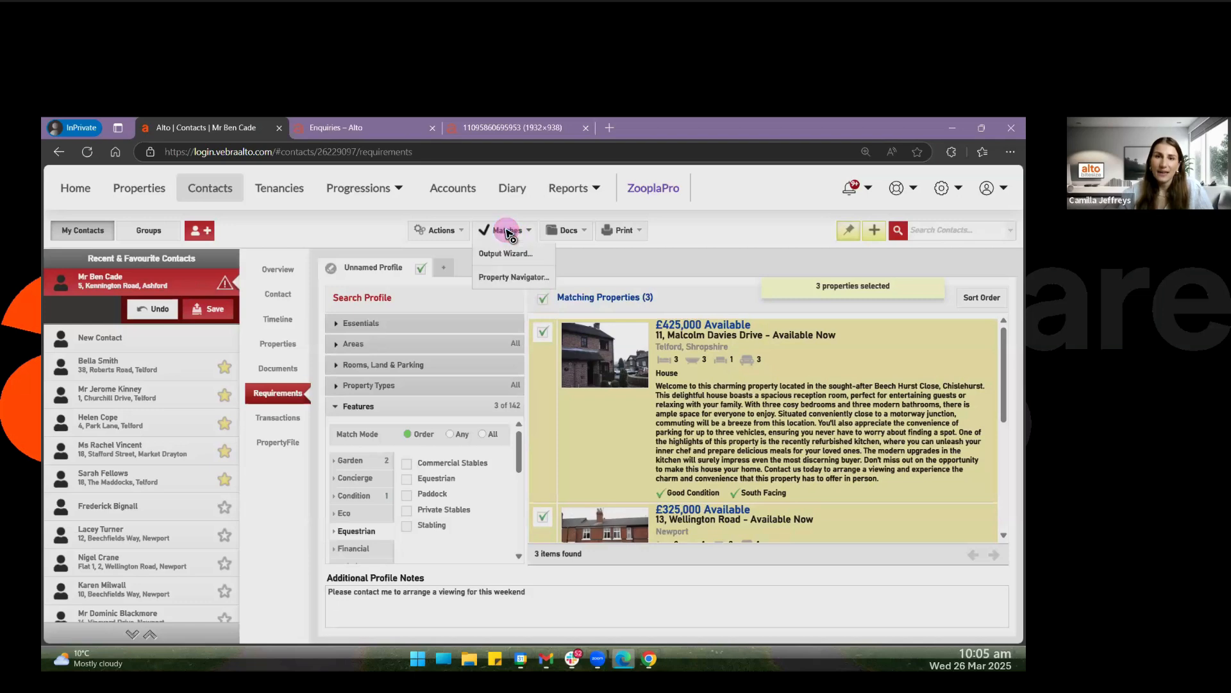
left_click(511, 254)
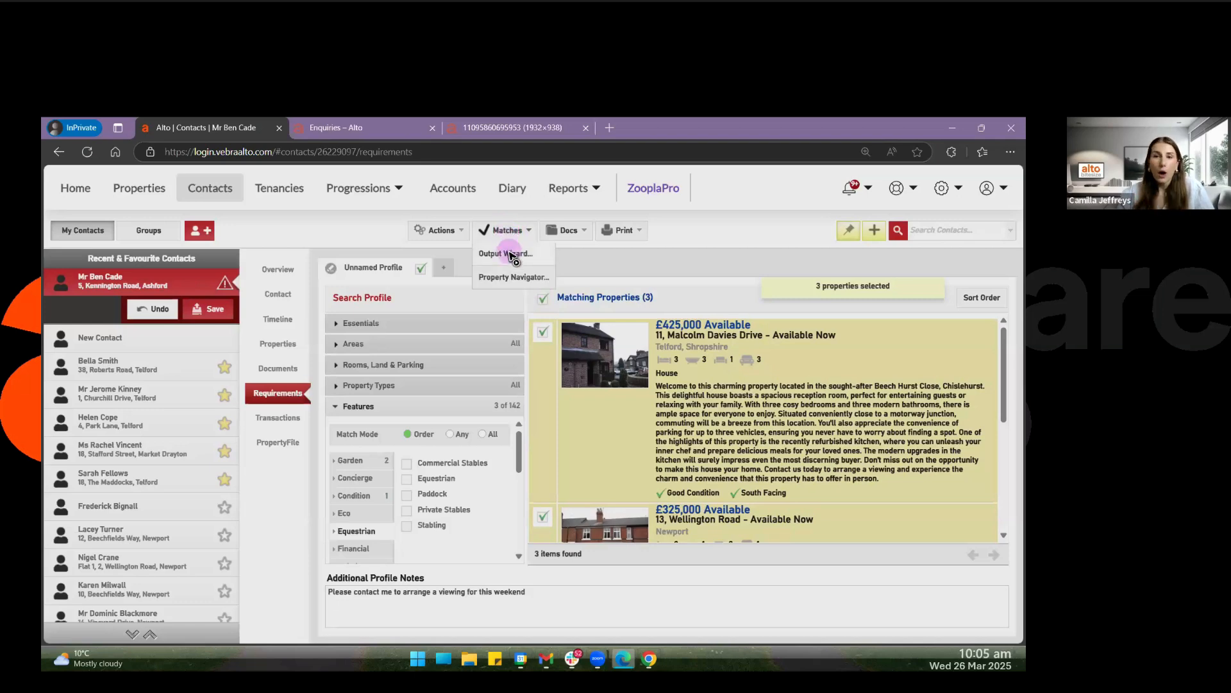
Review the matching properties, applicant and e-mail text in the Output Wizard, enlarging the message area, and cancel without sending.
left_click(510, 252)
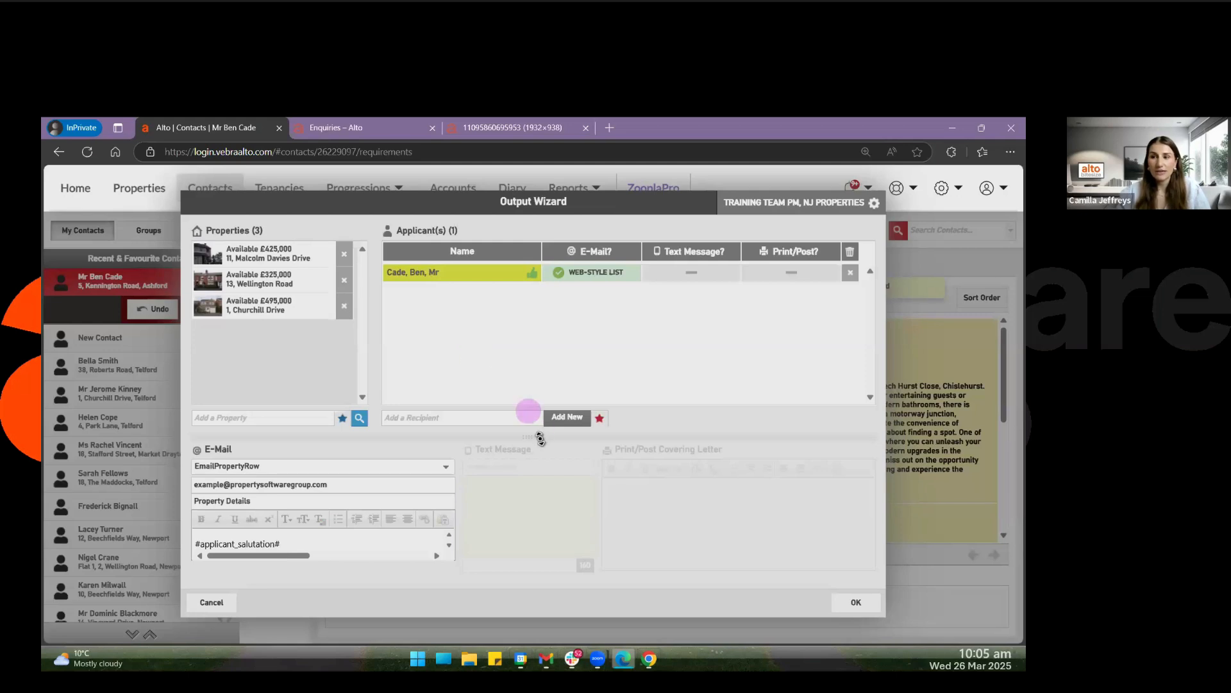
left_click_drag(539, 438, 535, 363)
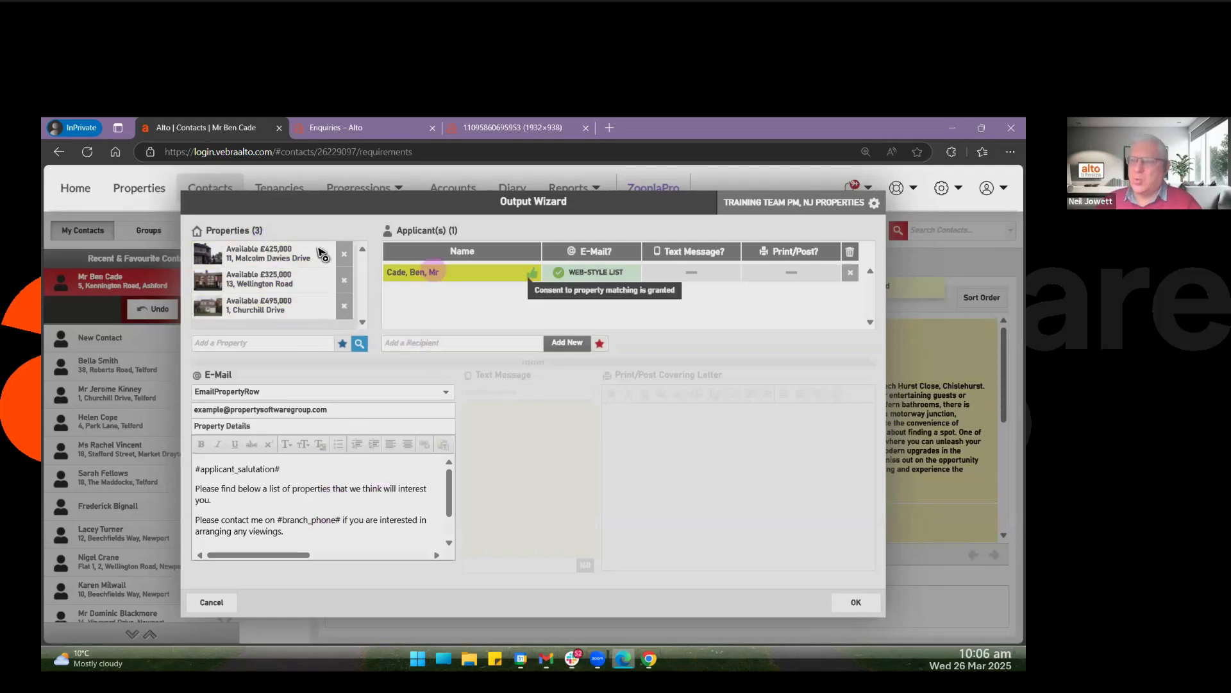
left_click(295, 256)
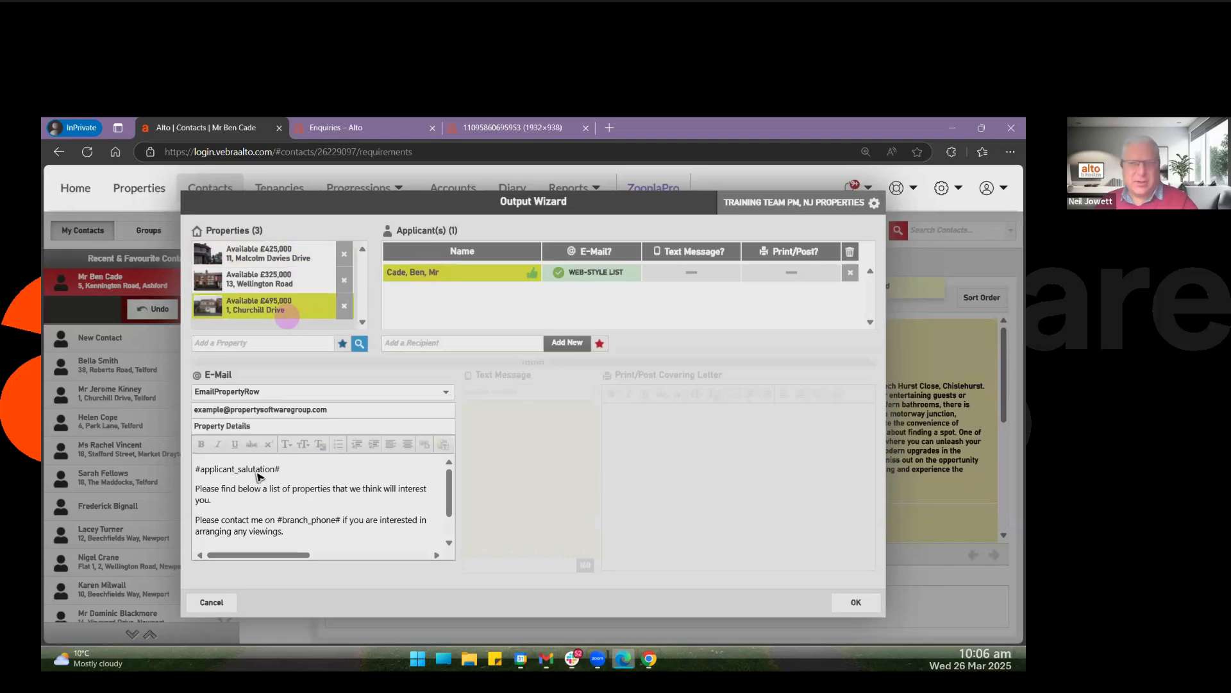
left_click(210, 602)
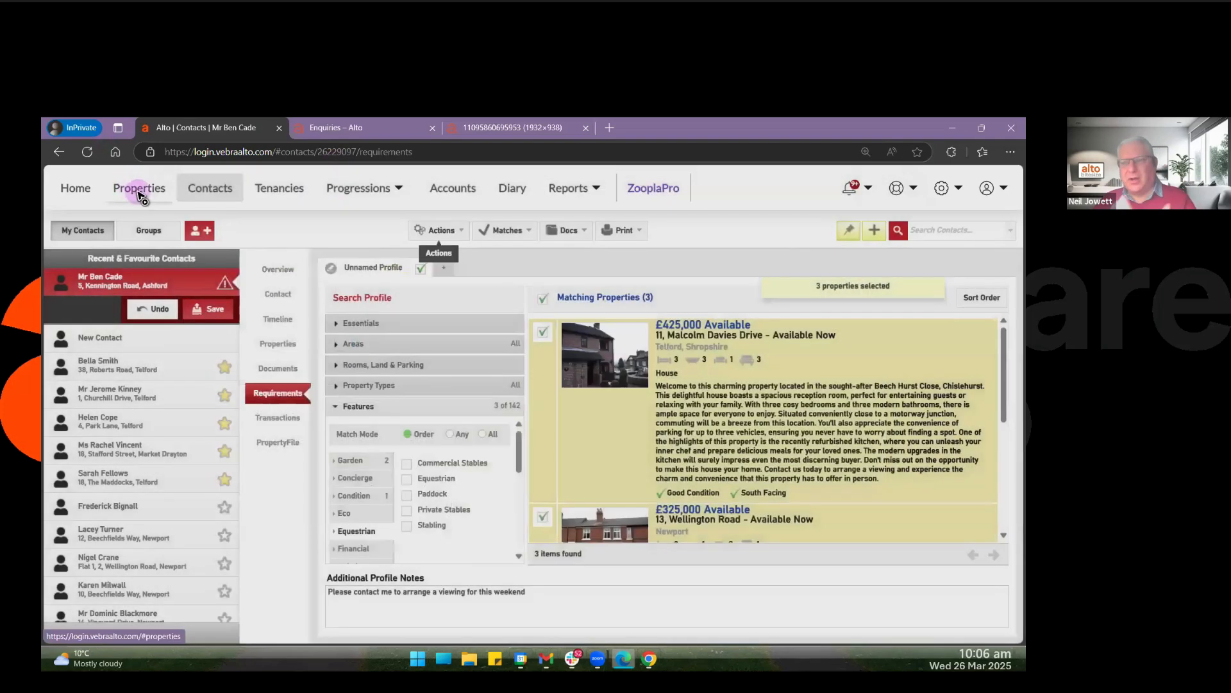
Switch to the Properties area and open the property details of the £325,000 listing.
left_click(139, 191)
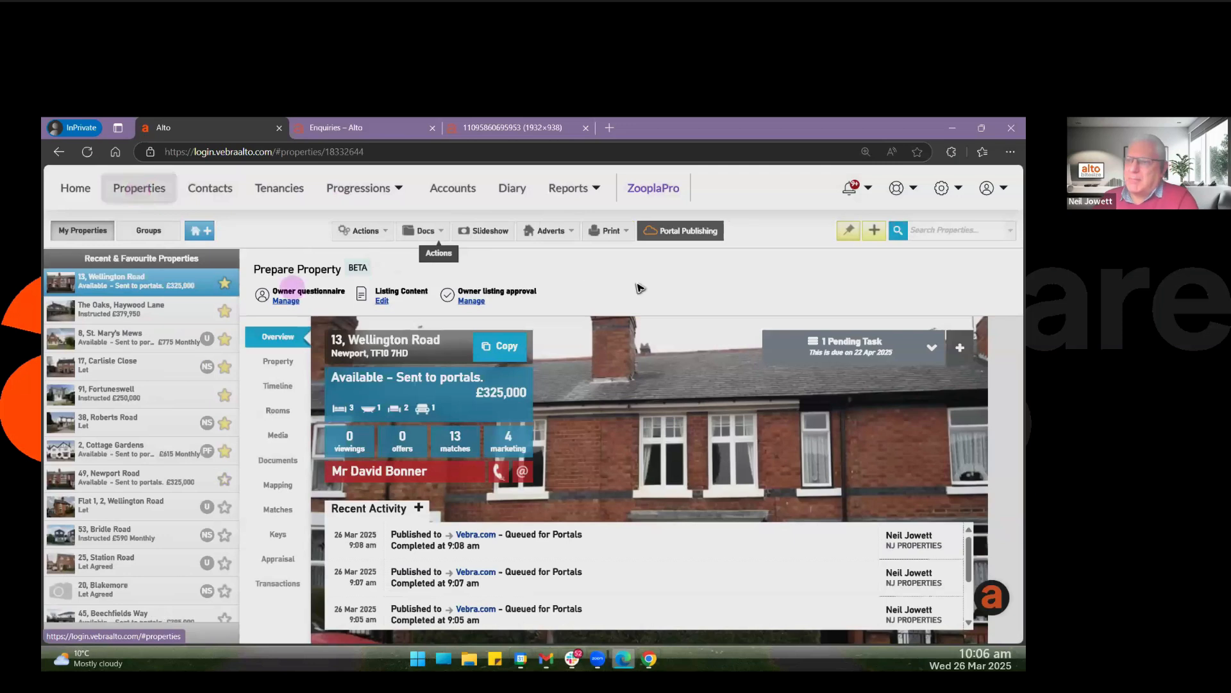
left_click(659, 283)
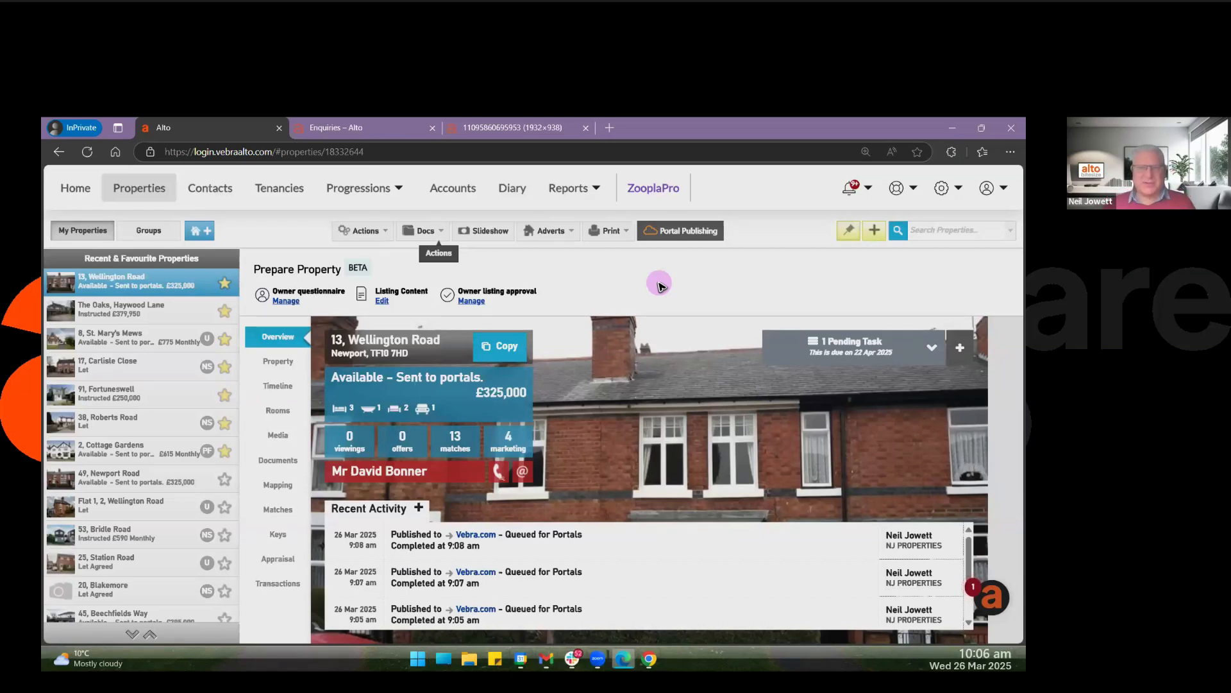
left_click(287, 363)
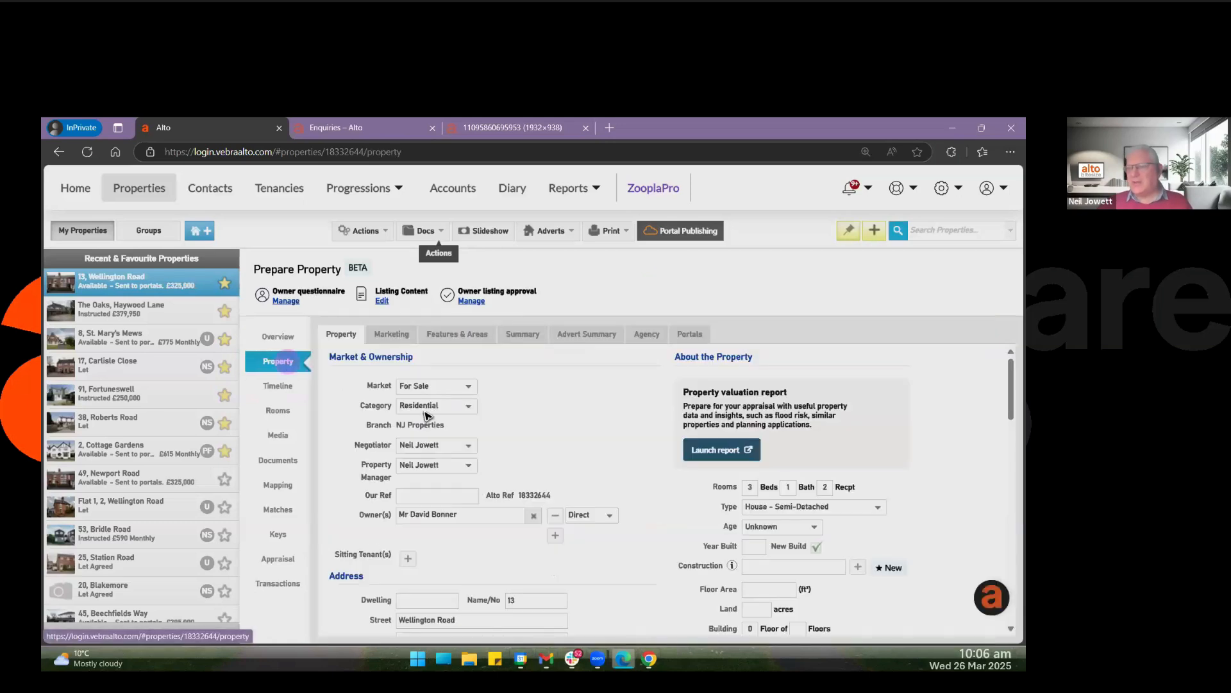
View the property's photos and read the photos size guide.
left_click(283, 422)
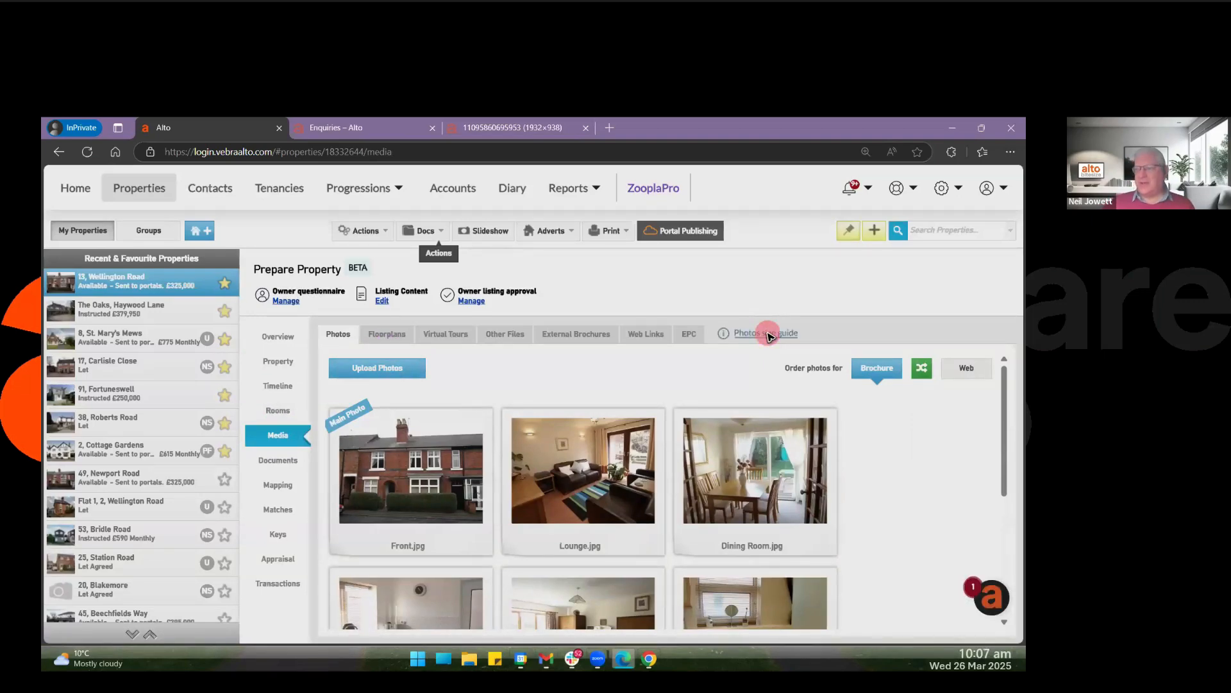
left_click(768, 333)
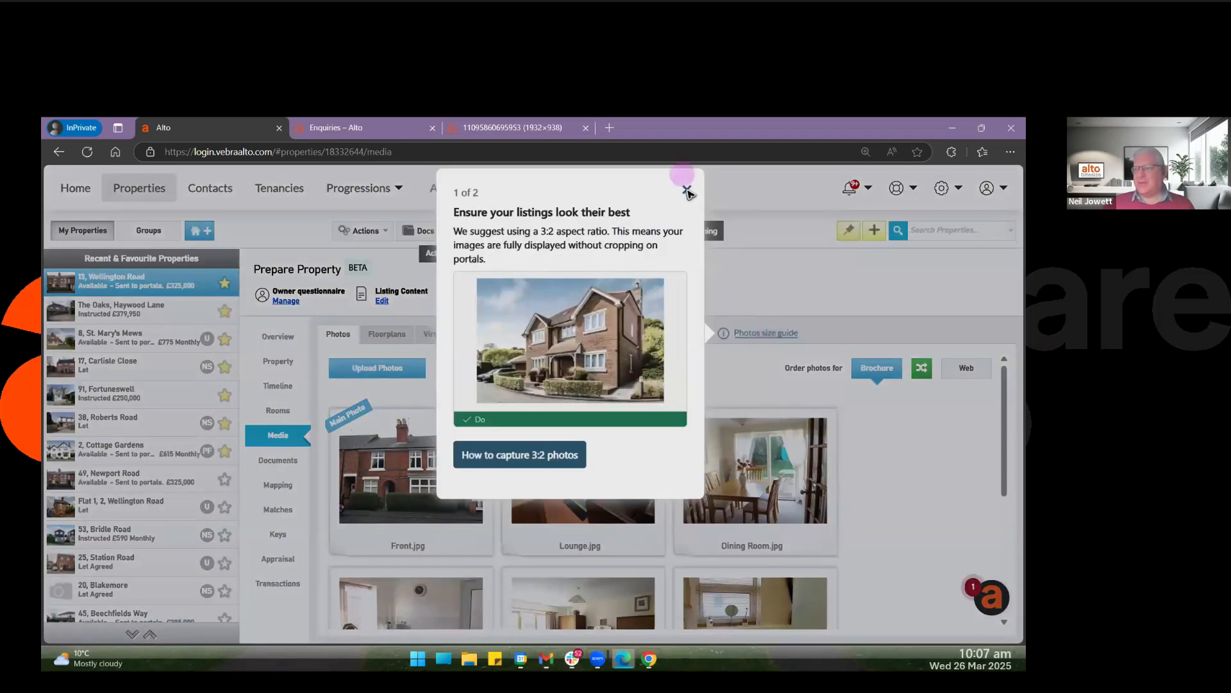
left_click(501, 399)
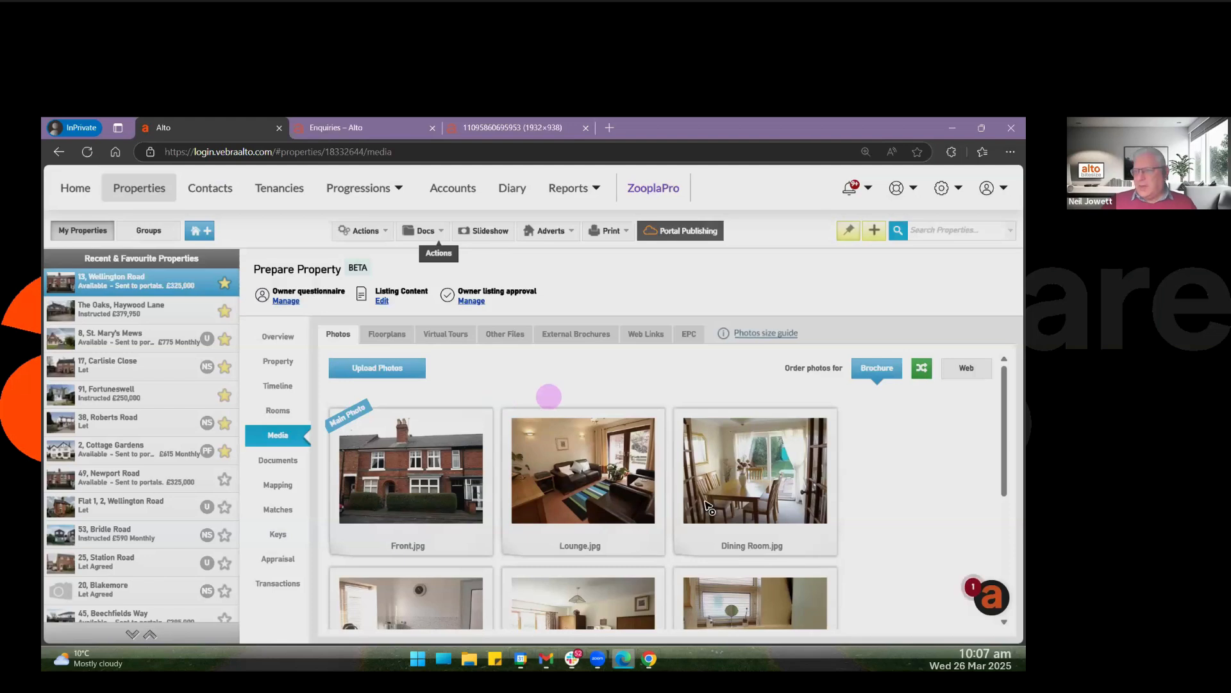
scroll(577, 429, "down", 1)
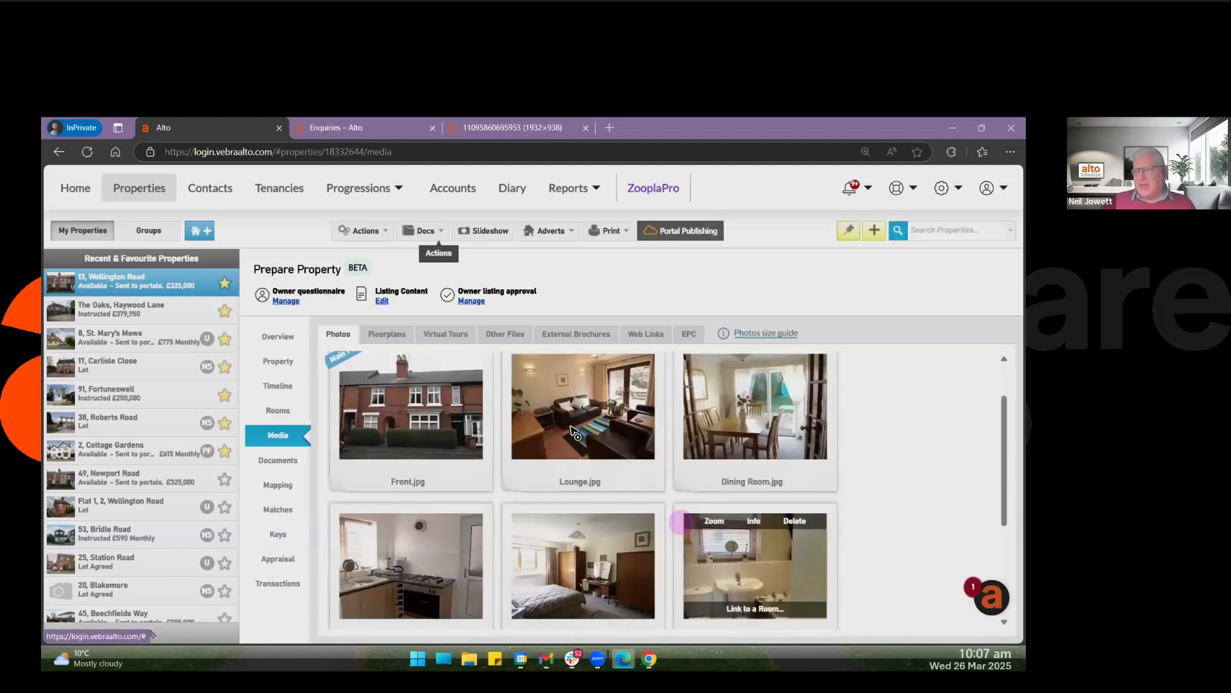
scroll(558, 484, "up", 1)
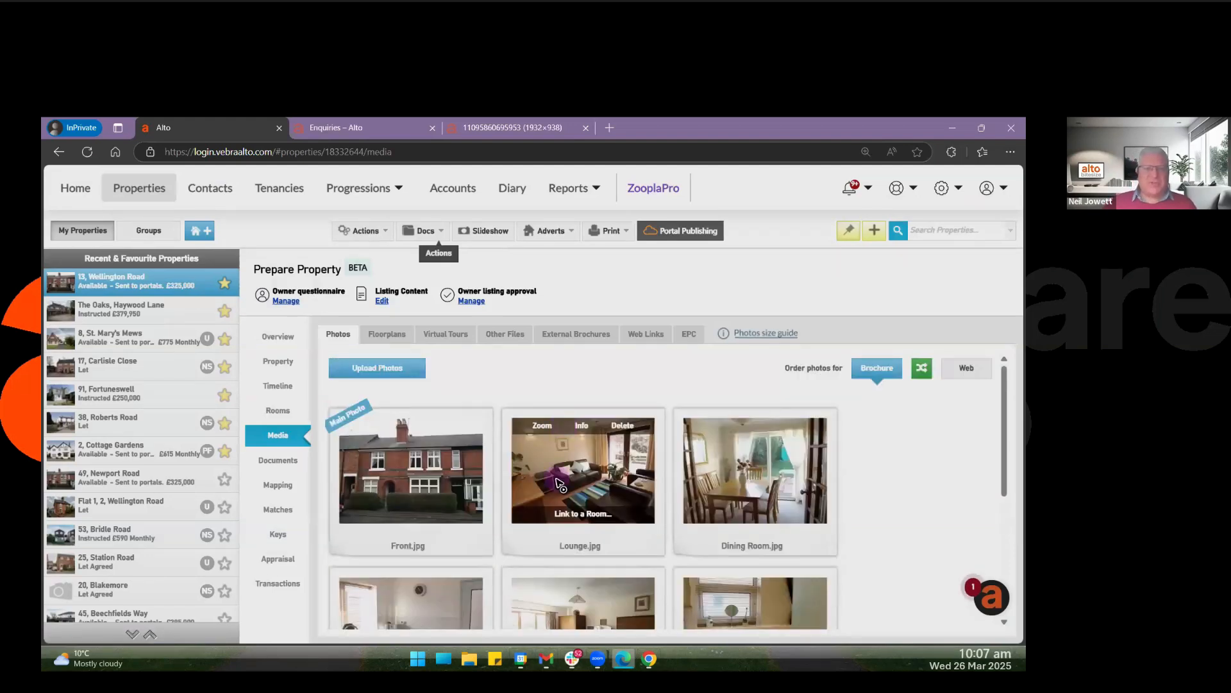
Look at the property's summary description and AI summary generator, and view its floorplan.
left_click(281, 363)
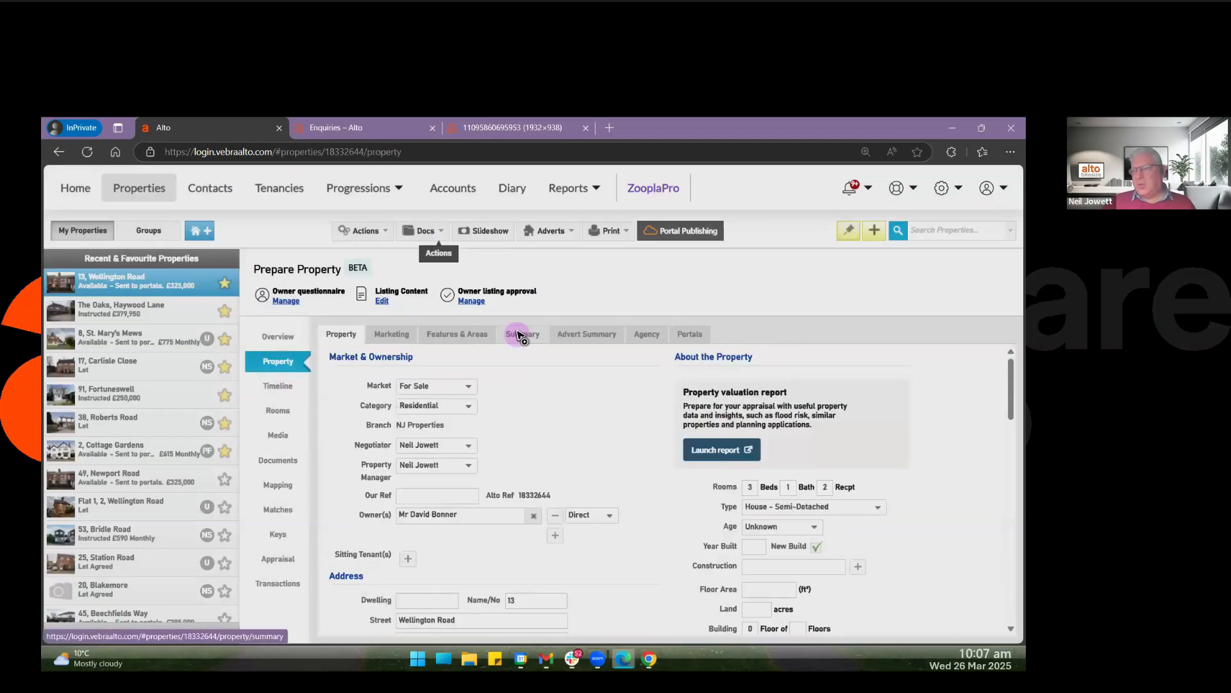
left_click(518, 334)
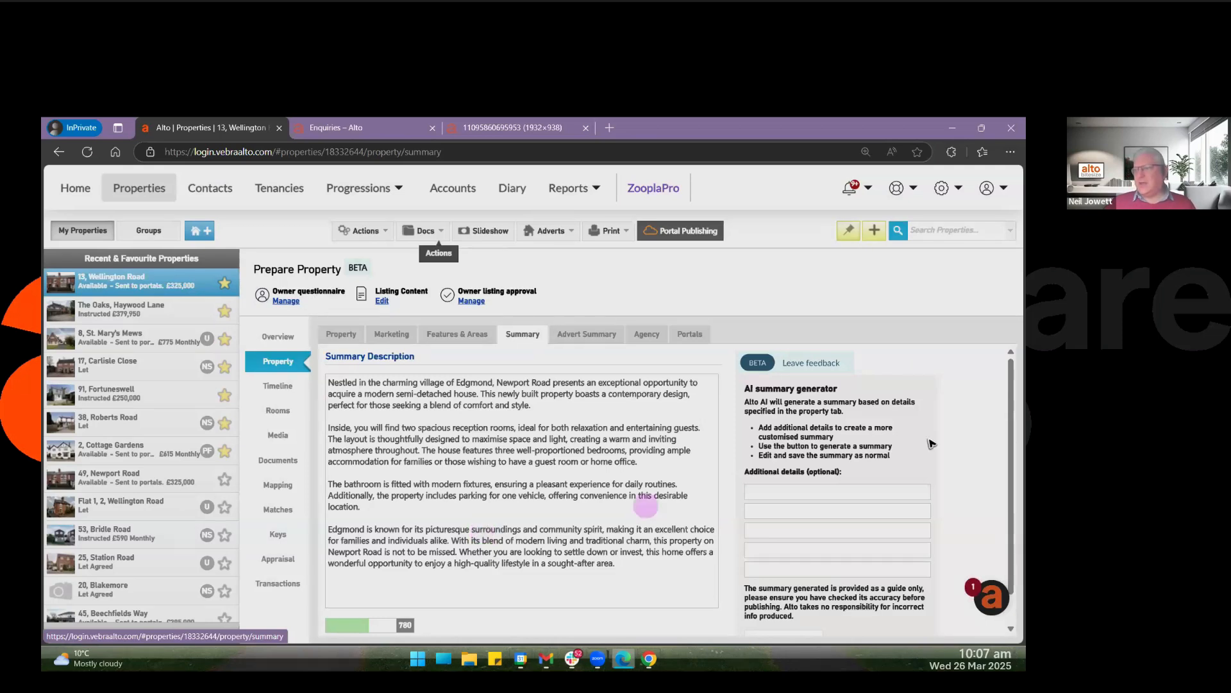
scroll(805, 599, "down", 1)
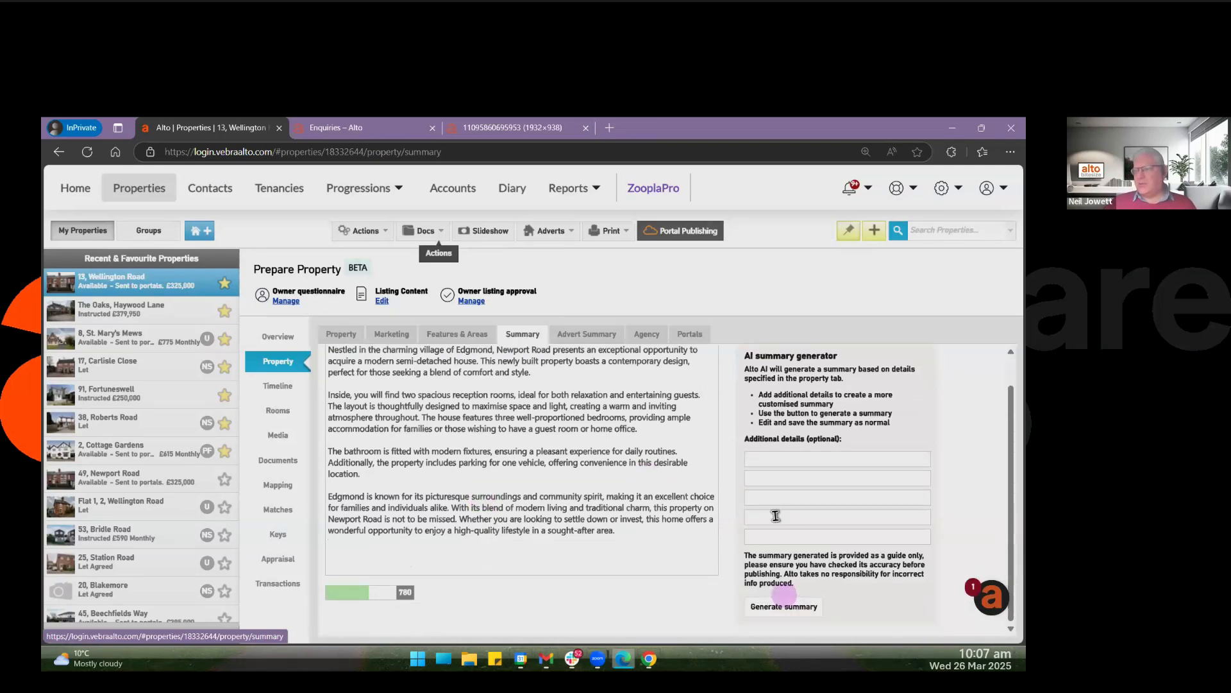
scroll(790, 412, "up", 1)
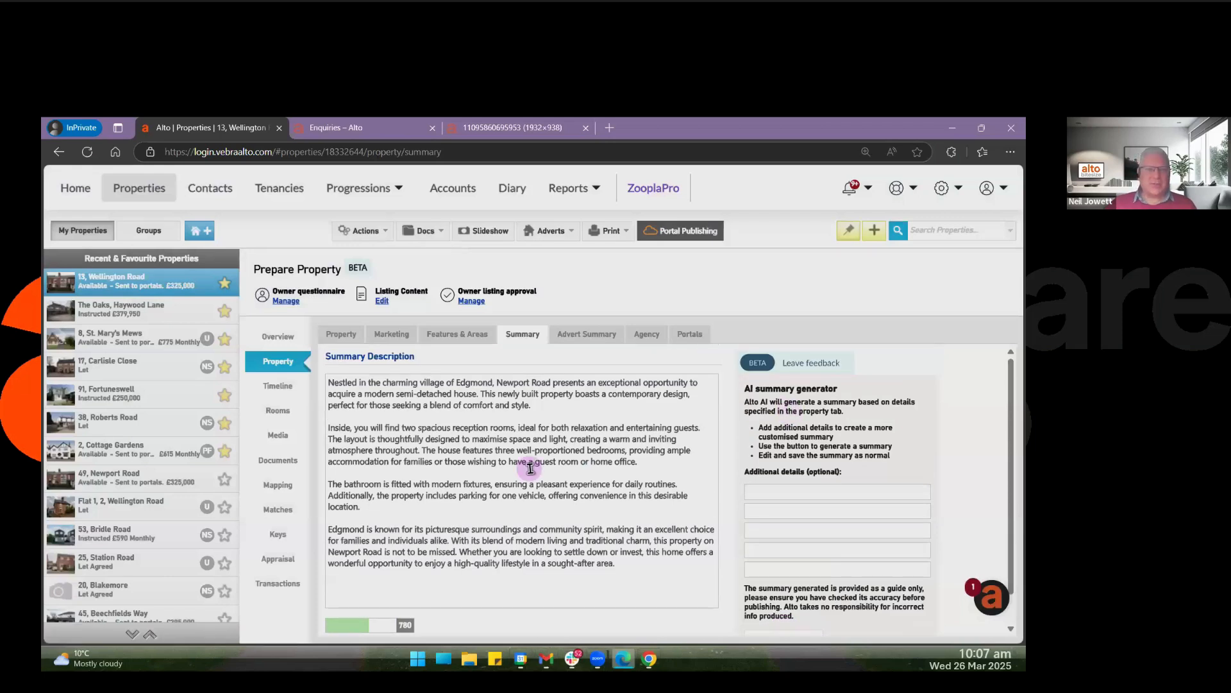
left_click(276, 437)
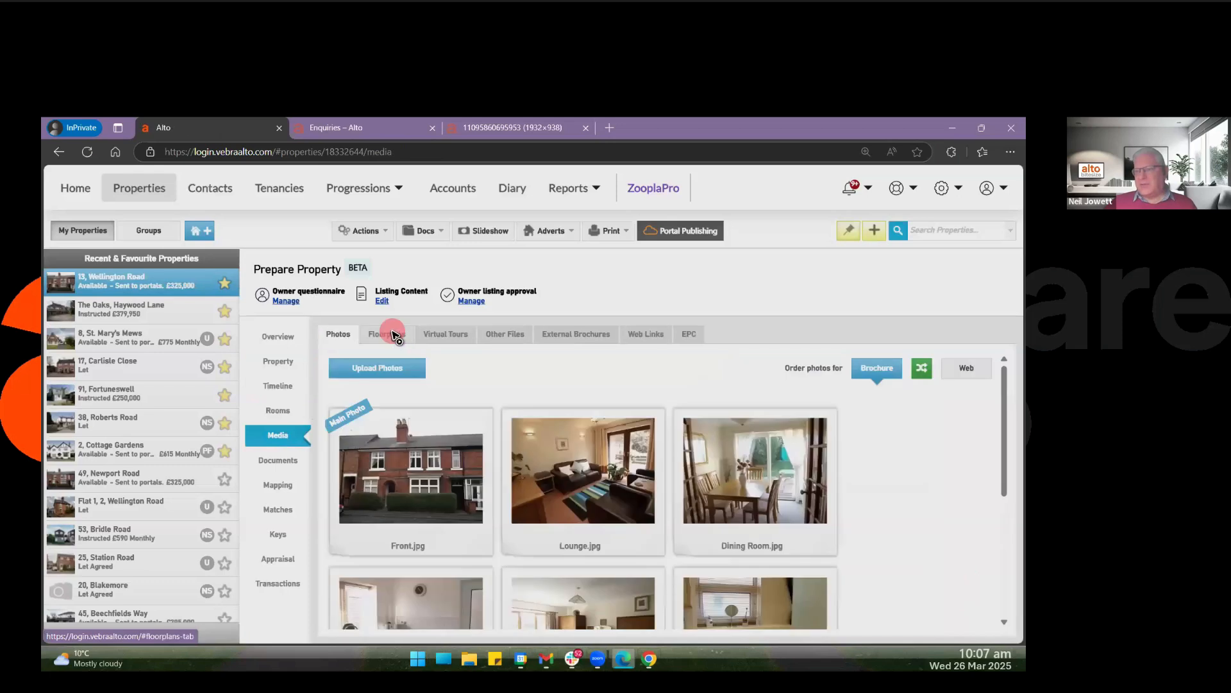
left_click(392, 334)
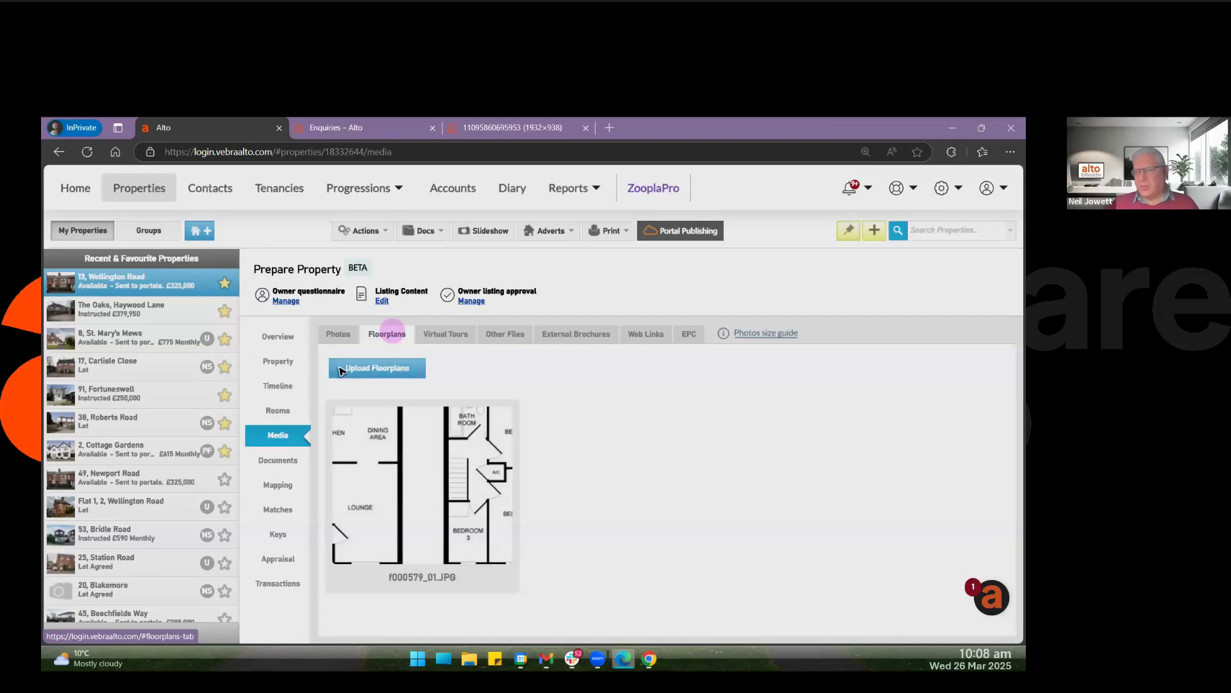
Open the property's features and matching areas, and expand All Areas to see which areas are selected.
left_click(278, 363)
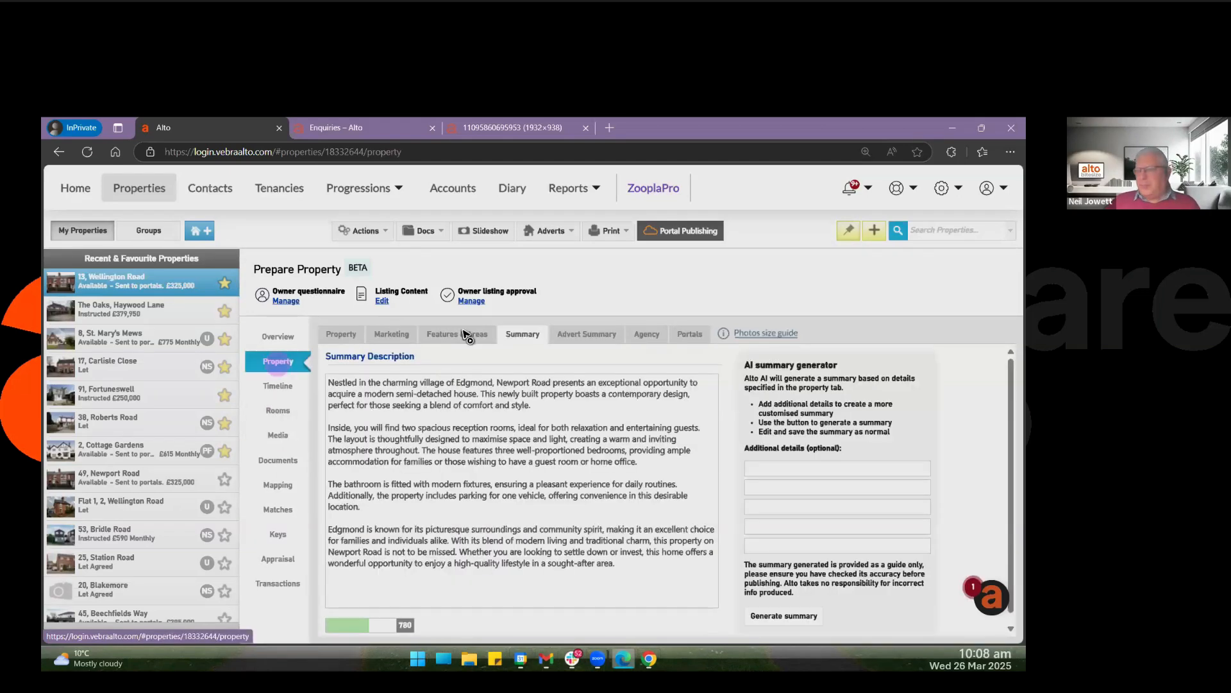
left_click(467, 335)
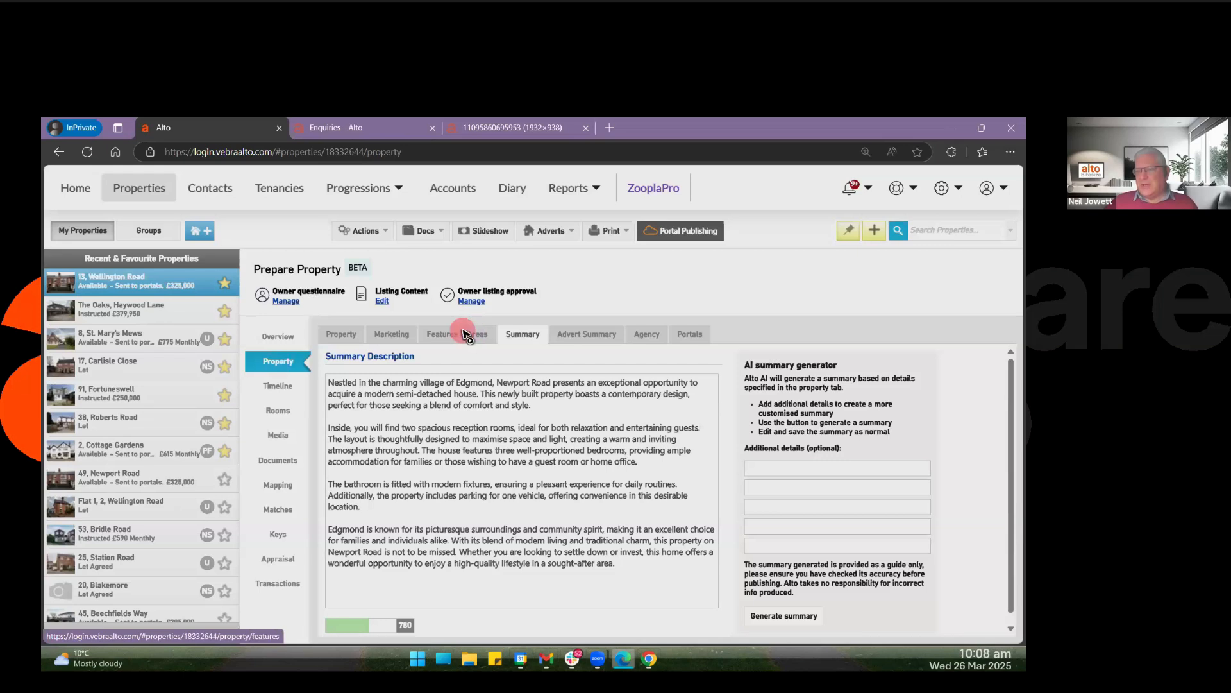
left_click(463, 333)
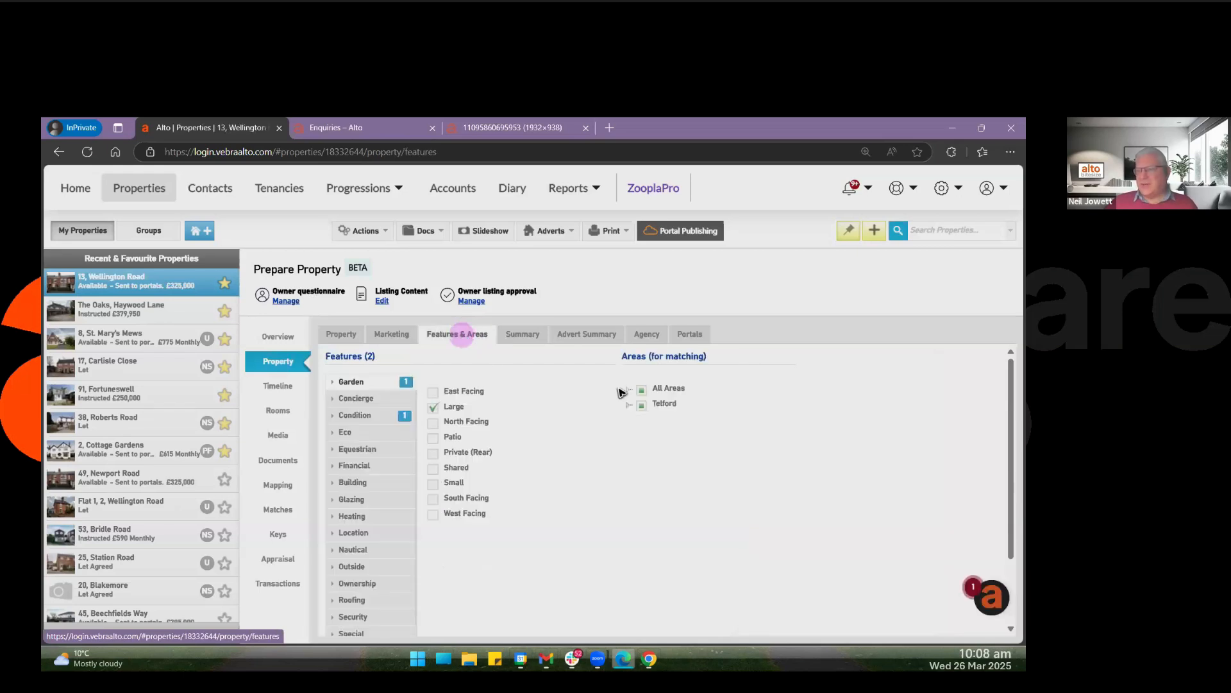
left_click(587, 399)
left_click(628, 389)
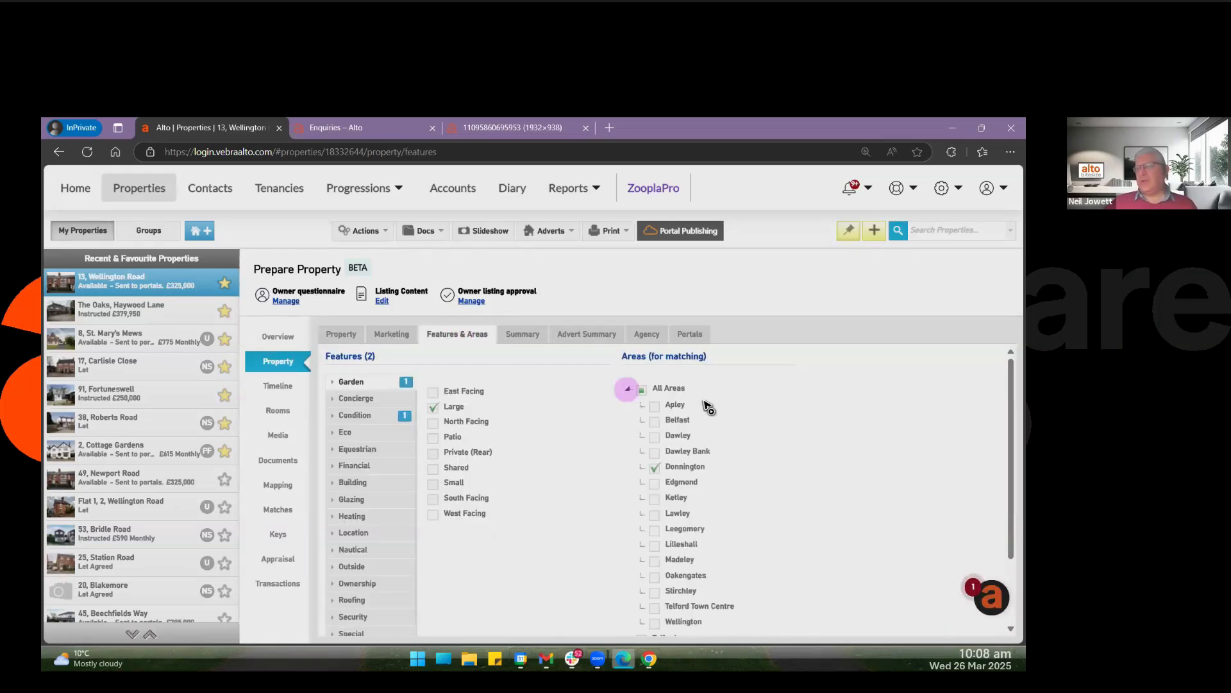
triple_click(704, 356)
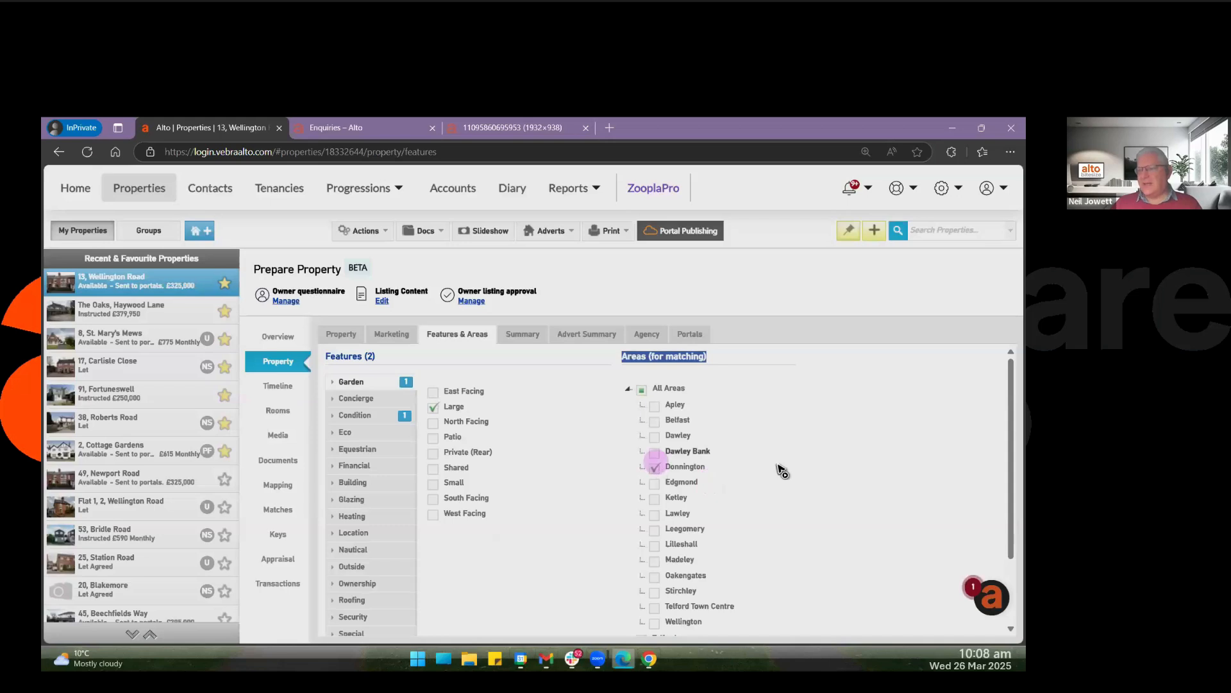
Try toggling the Donnington and Edgmond matching areas, and leave every area under All Areas unselected.
left_click(655, 466)
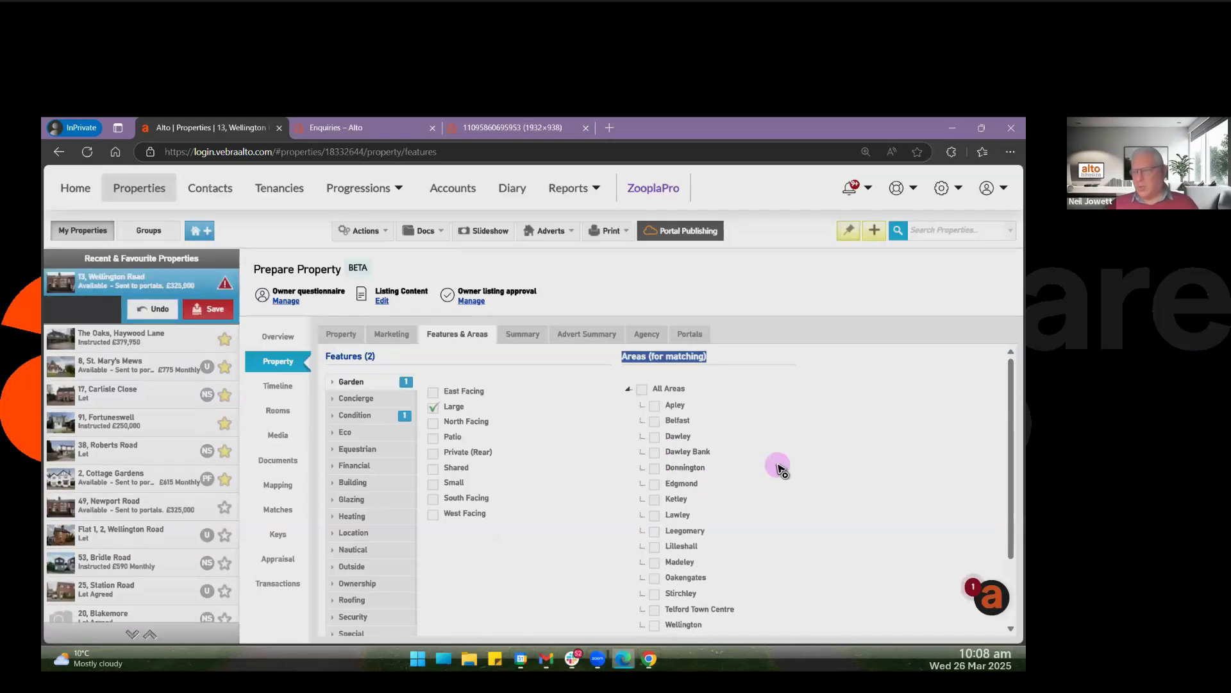
left_click(654, 483)
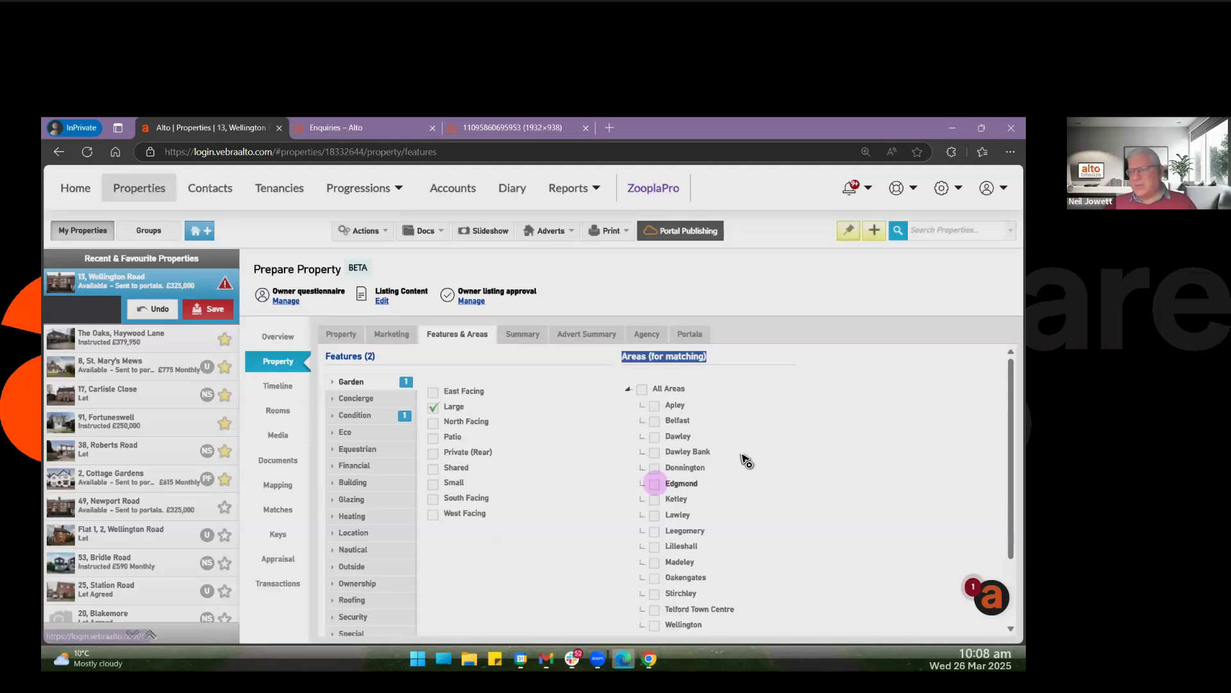
left_click(654, 467)
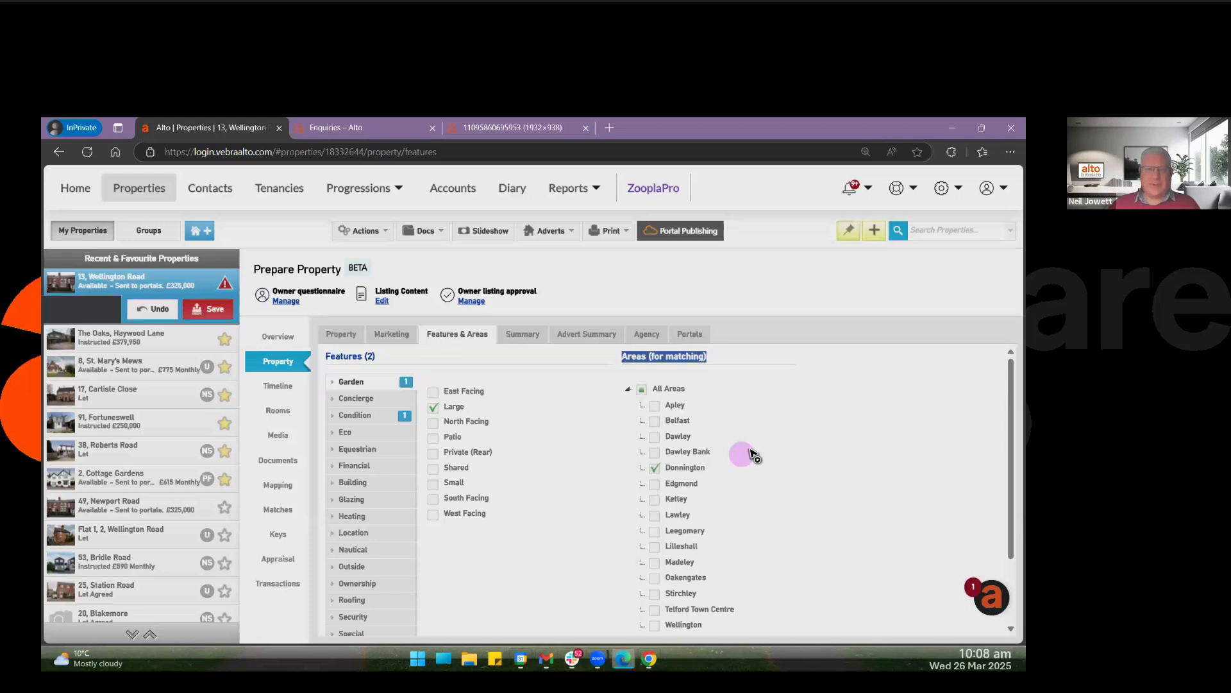
left_click(750, 450)
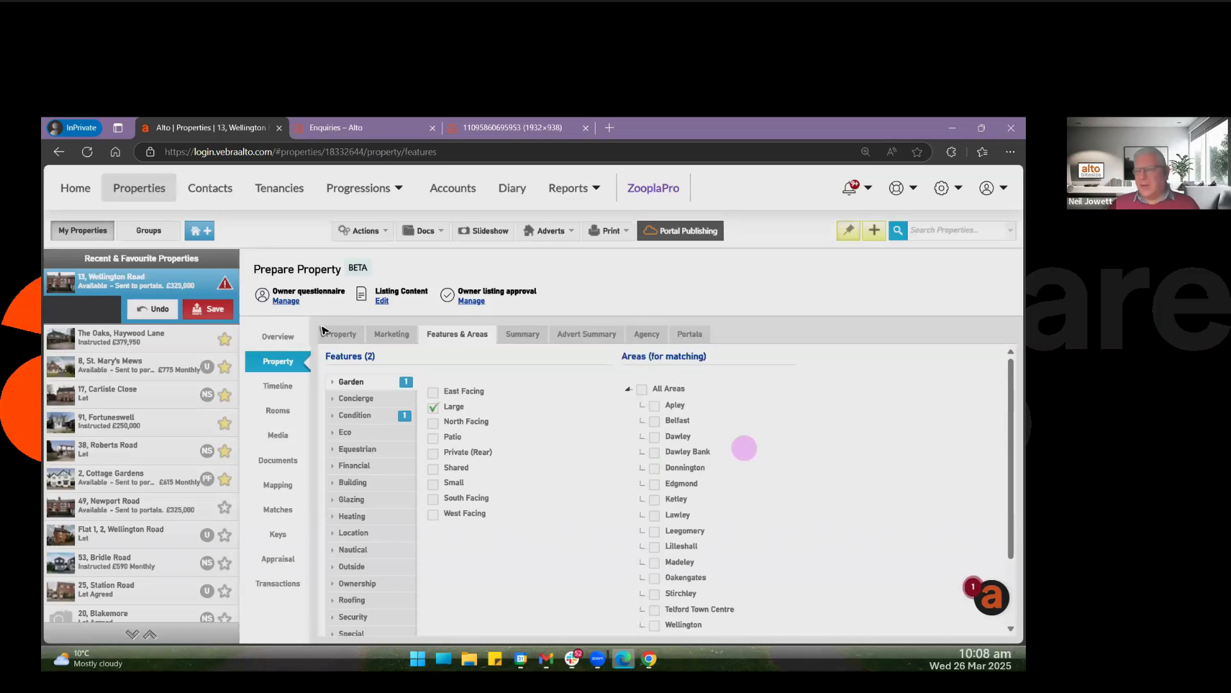
Check the property details and the sale price under the marketing information, and return to the features and areas.
left_click(339, 335)
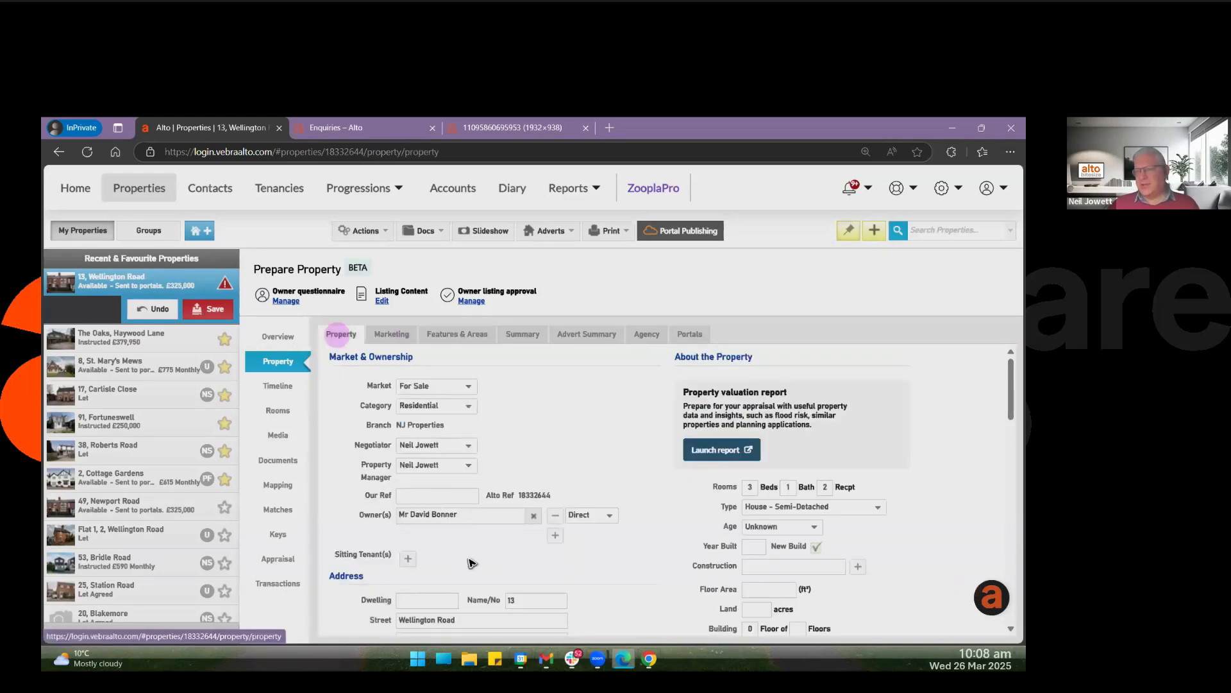
left_click(390, 334)
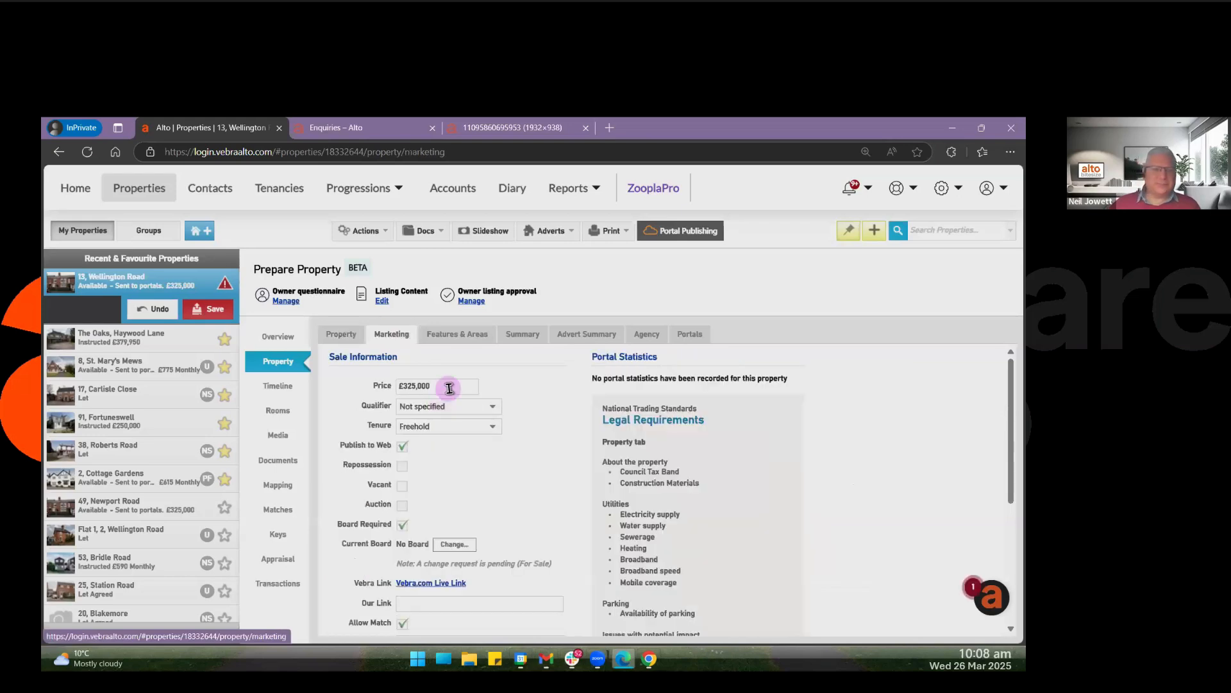
left_click(457, 336)
left_click(456, 336)
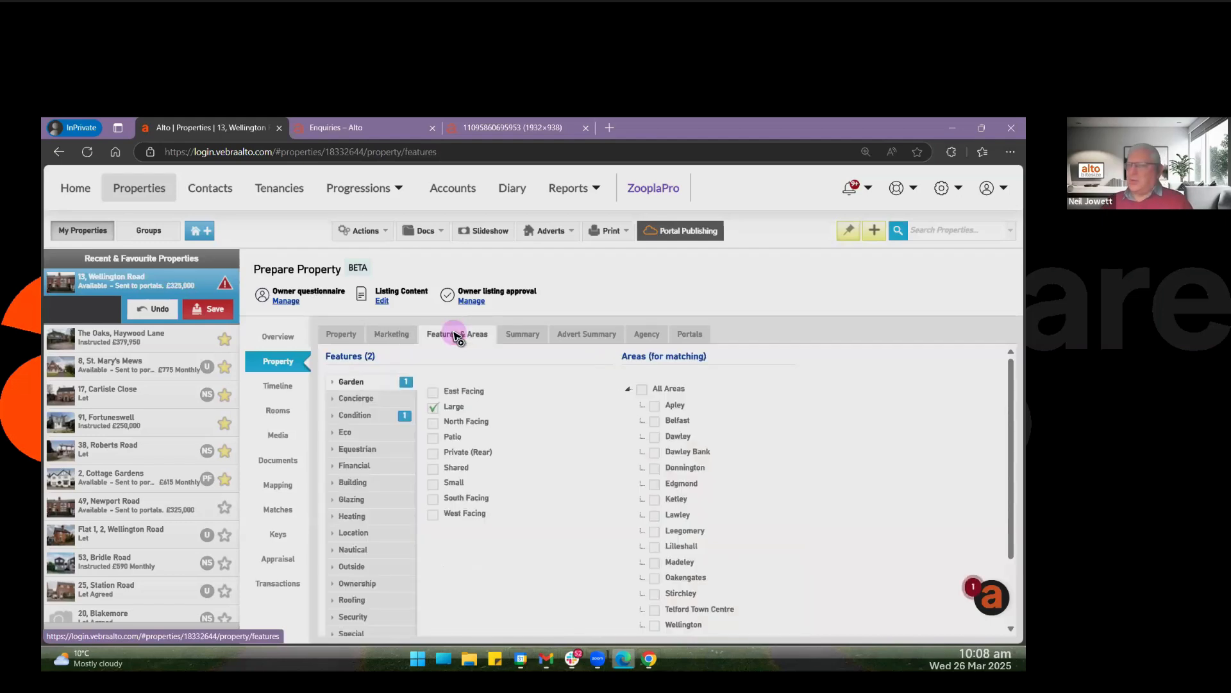
left_click(519, 457)
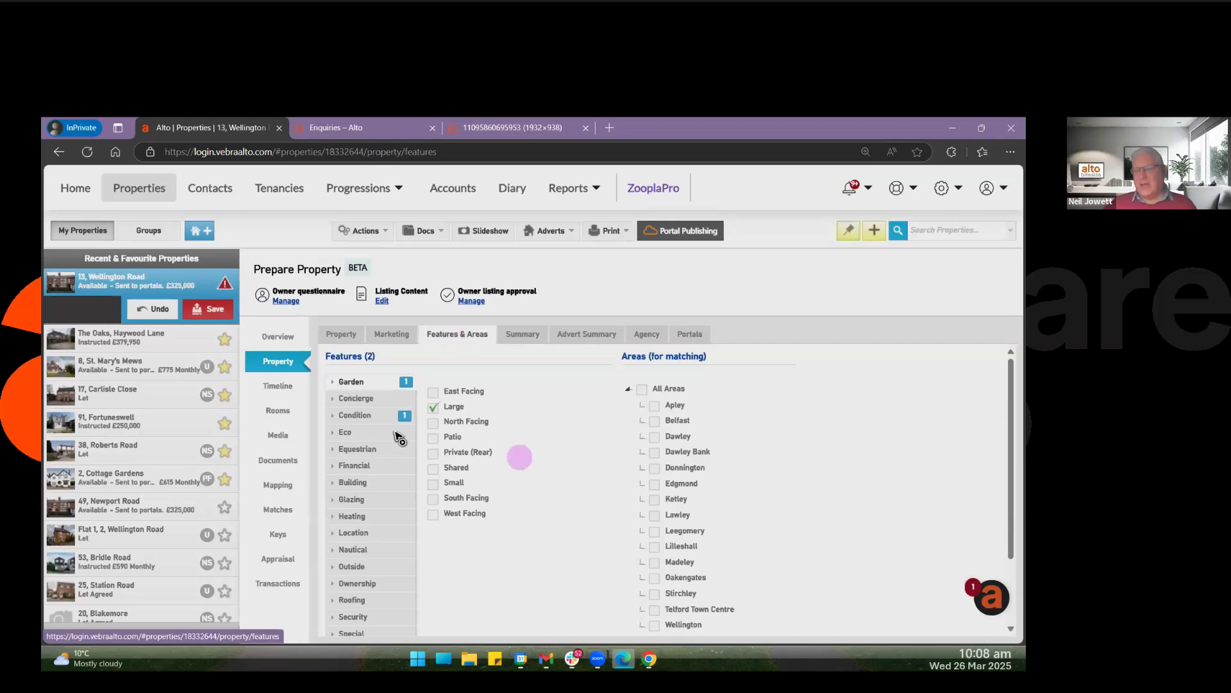
left_click(458, 545)
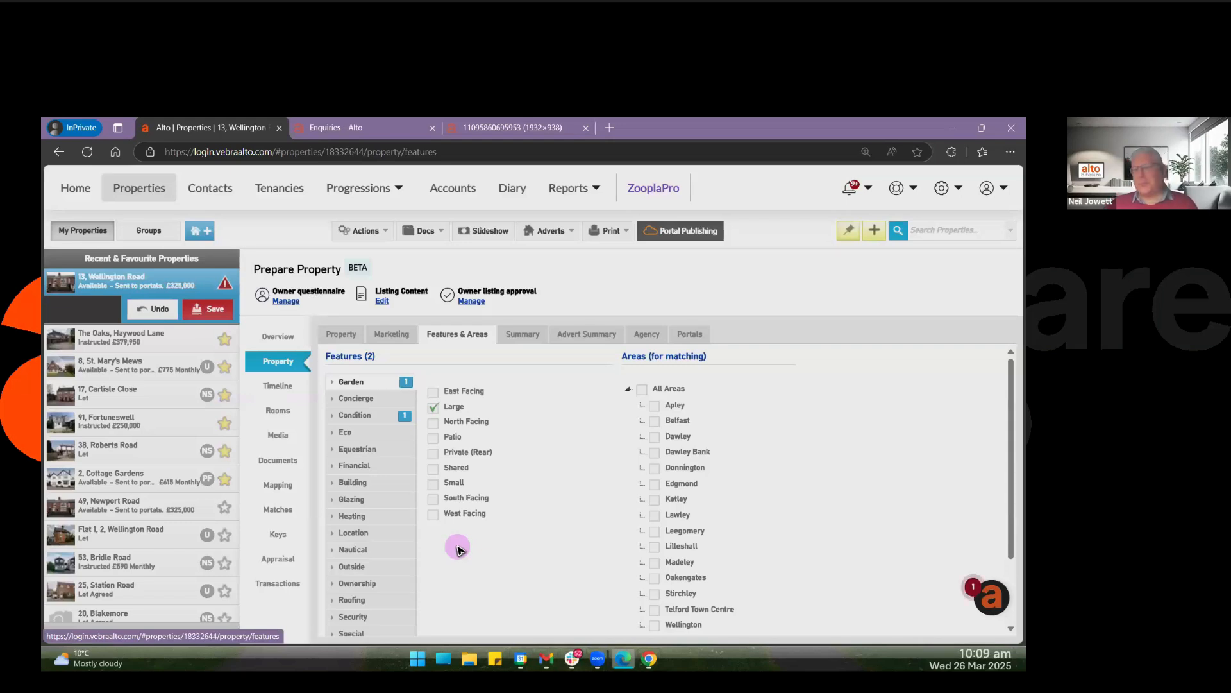
left_click(369, 399)
Return to the property's overview and open its list of matching contacts.
left_click(276, 340)
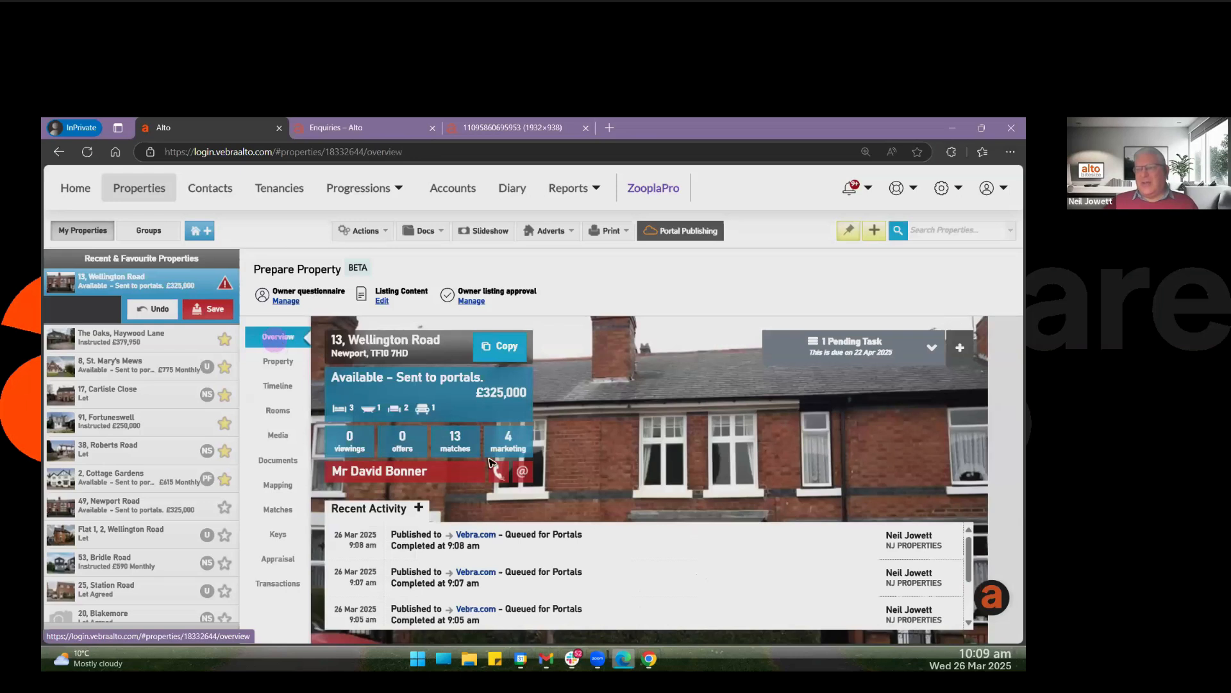
left_click(454, 445)
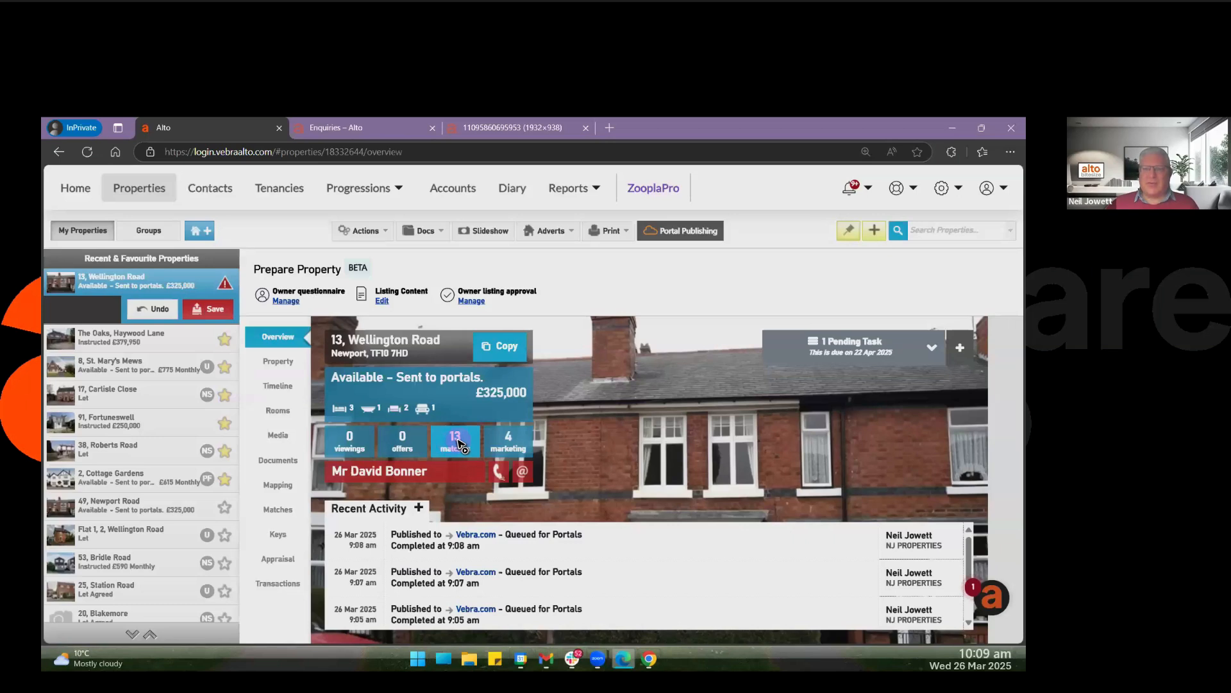
left_click(456, 442)
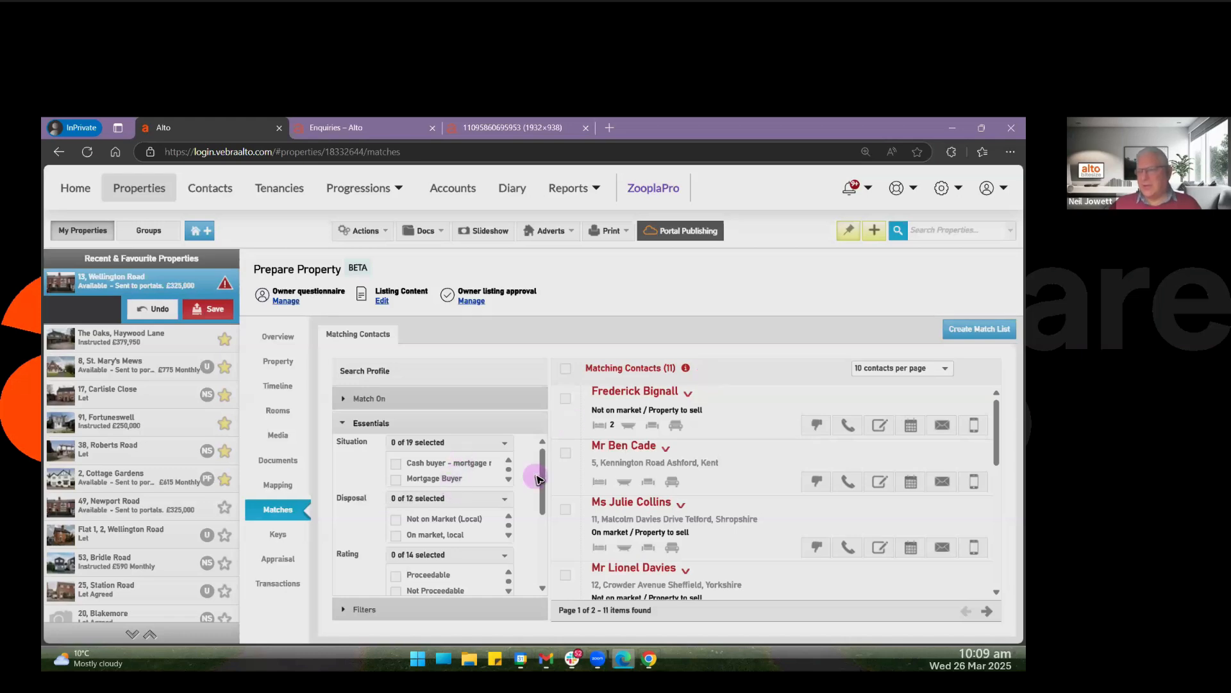
Widen the matching contacts search under Essentials to include contacts with unknown consent and contacts with no price range.
left_click_drag(538, 479, 534, 547)
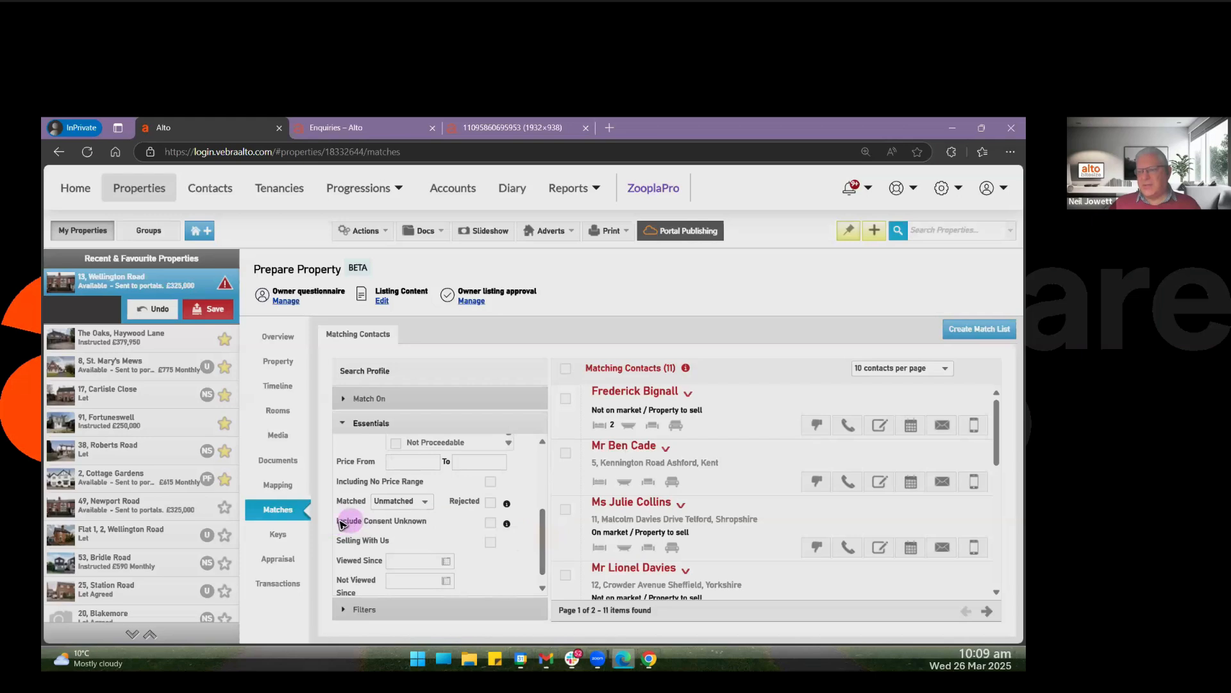
left_click_drag(341, 524, 424, 522)
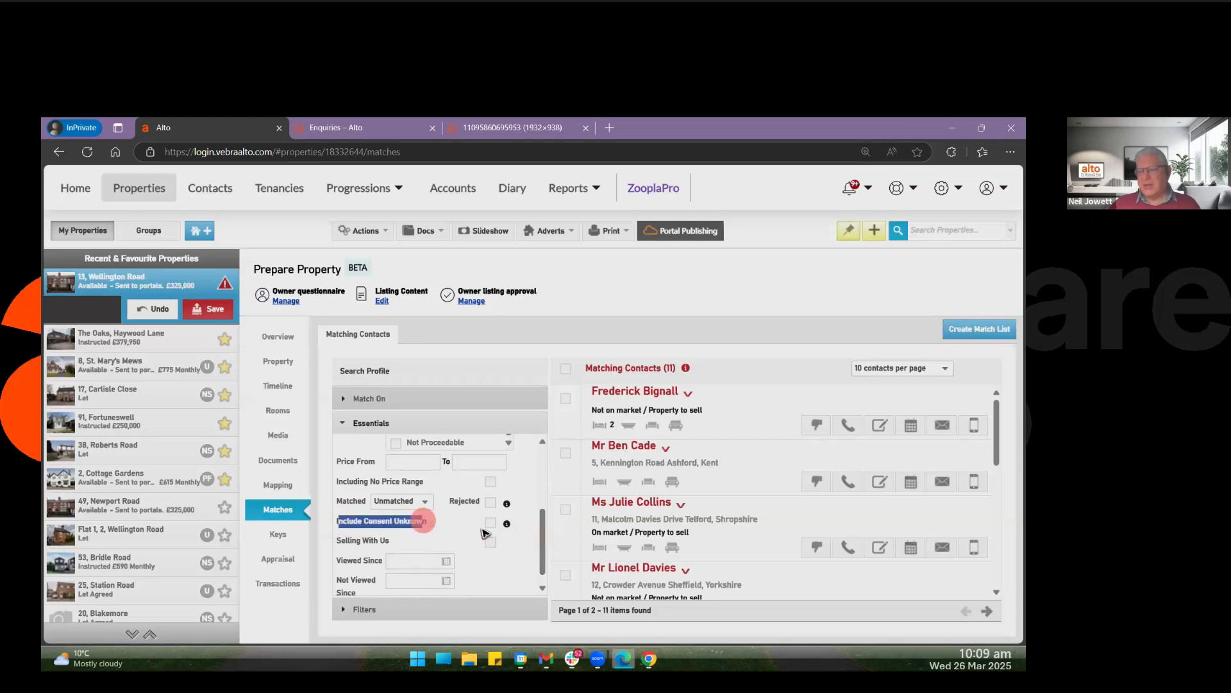
left_click(490, 523)
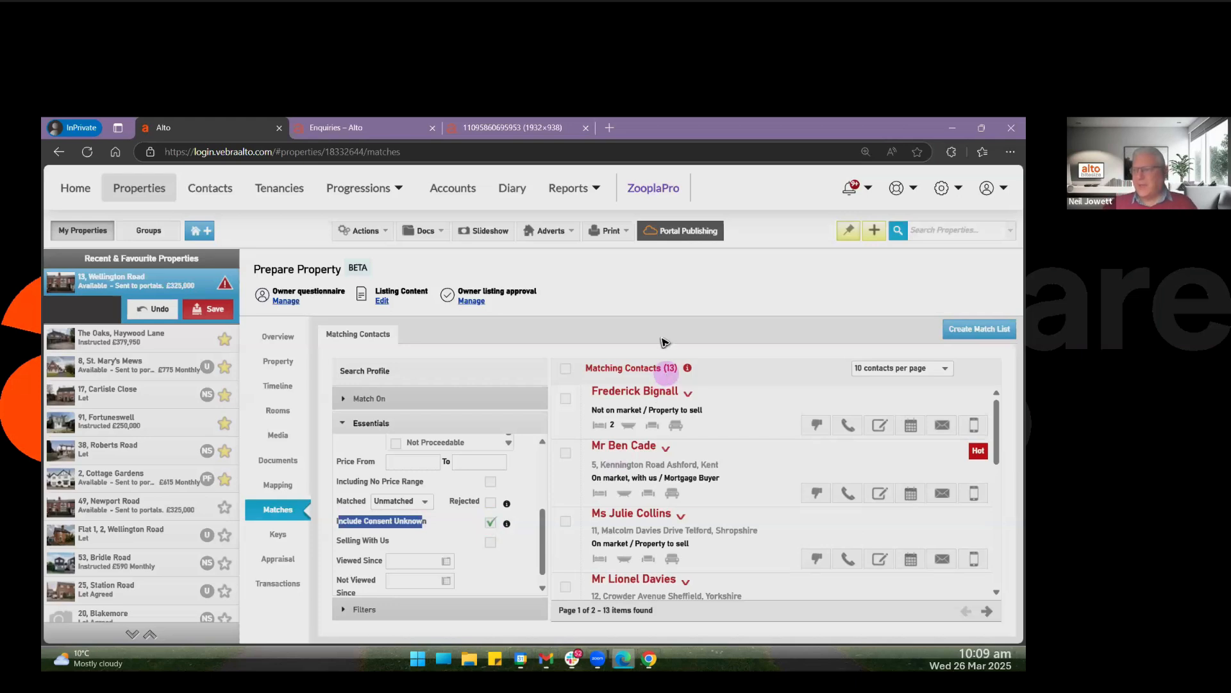
left_click(611, 331)
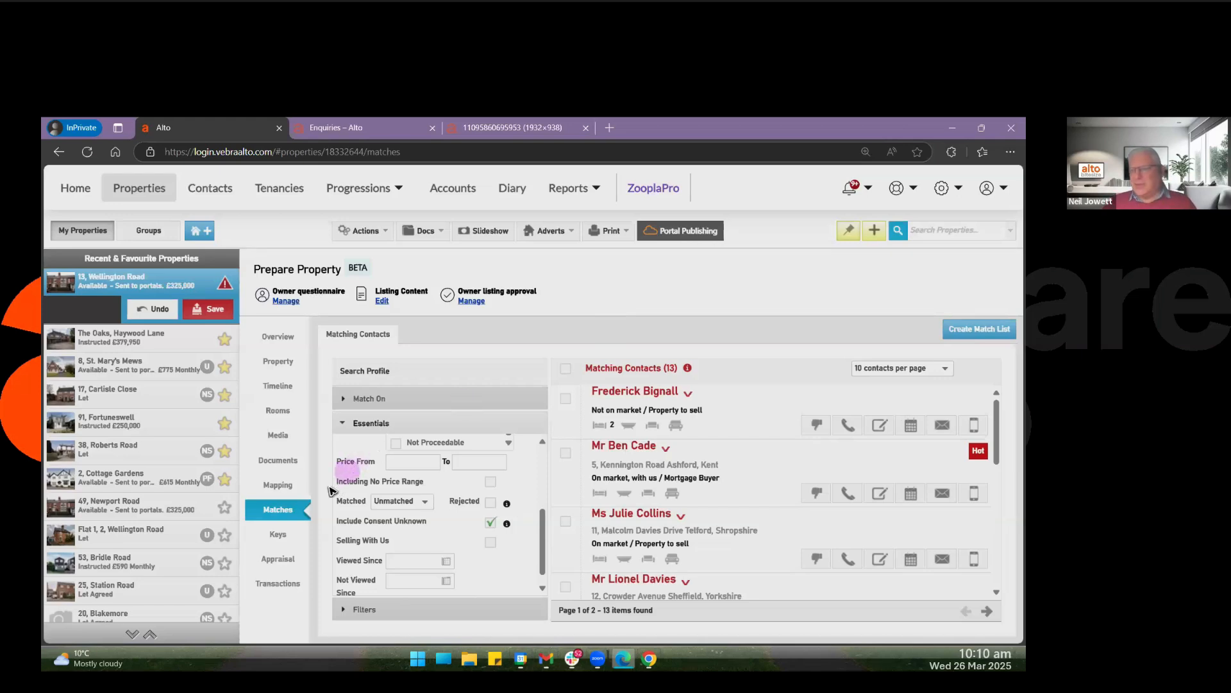
left_click_drag(336, 481, 443, 491)
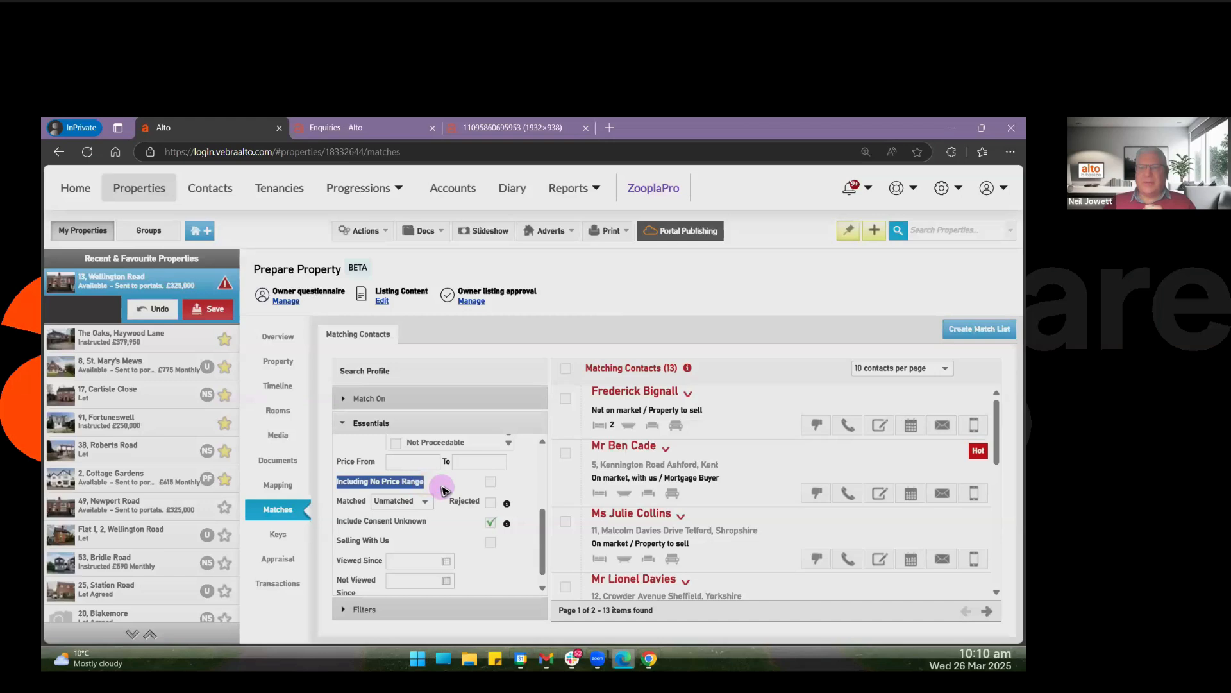
left_click(493, 481)
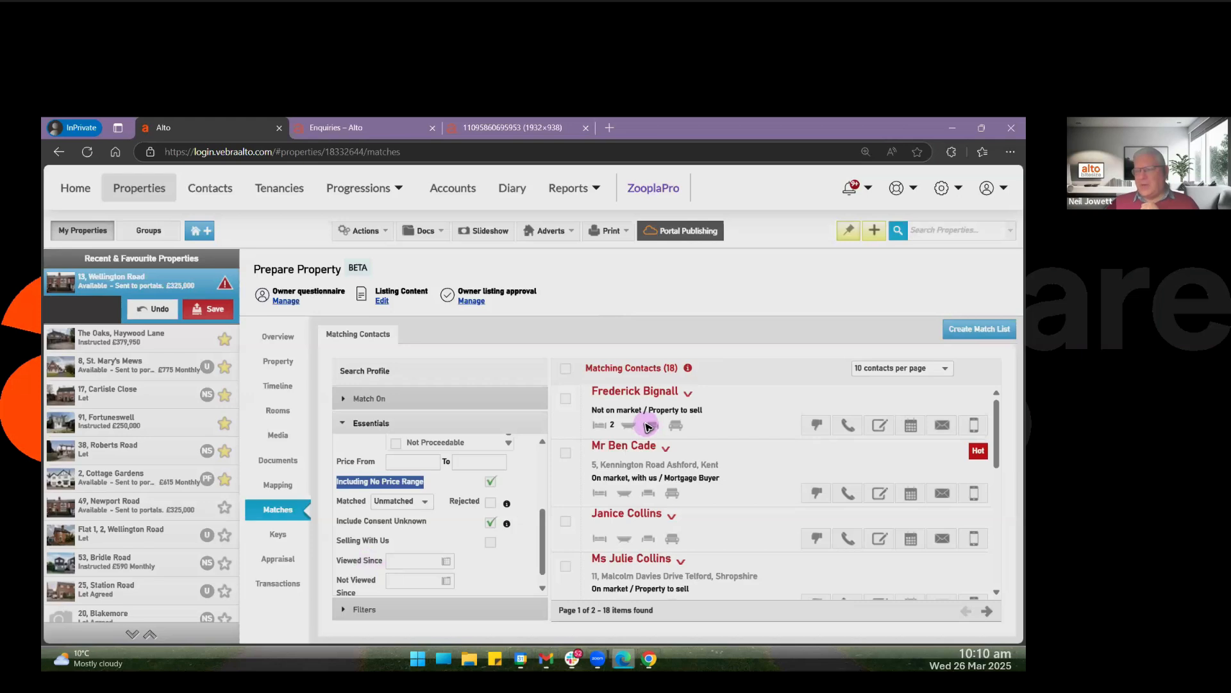
Select all 18 matching contacts from both pages and start sending them the property's brochure.
left_click(566, 398)
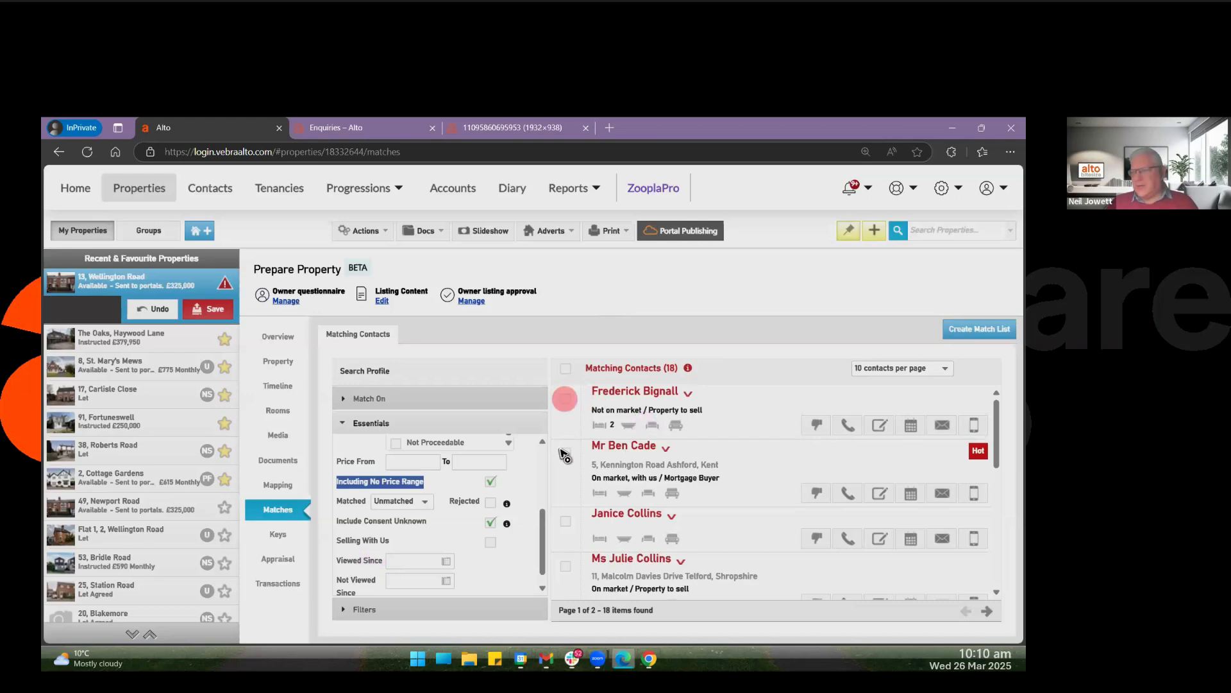
left_click(566, 453)
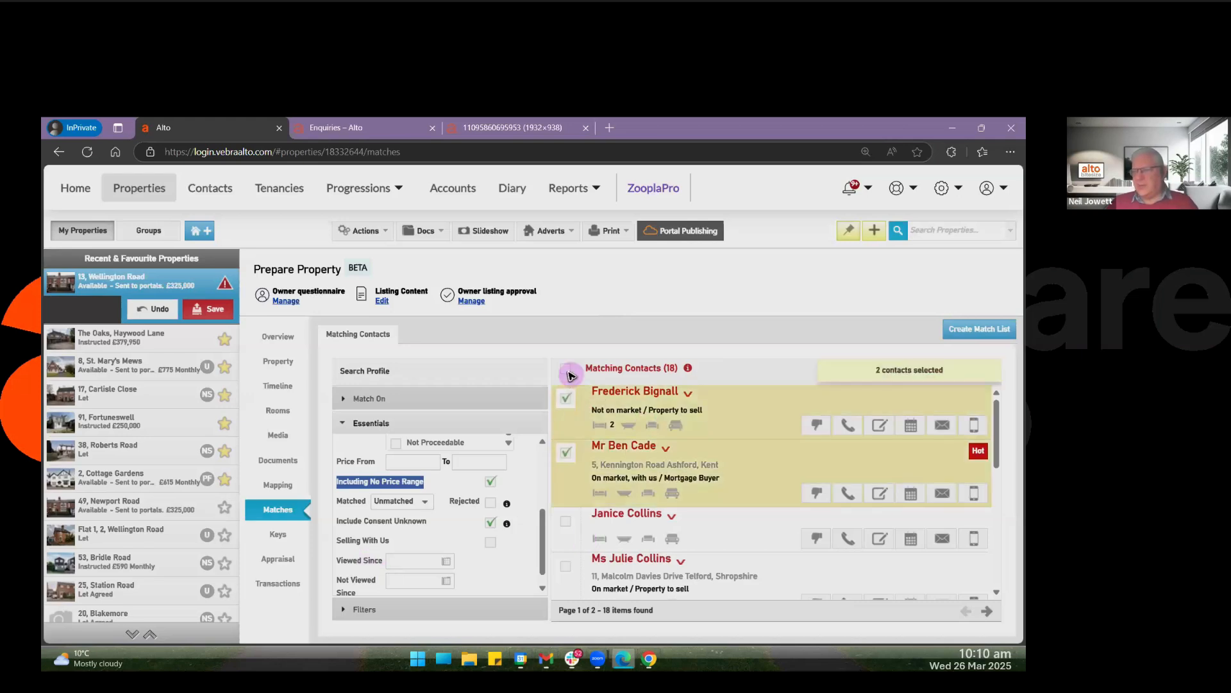
left_click(567, 369)
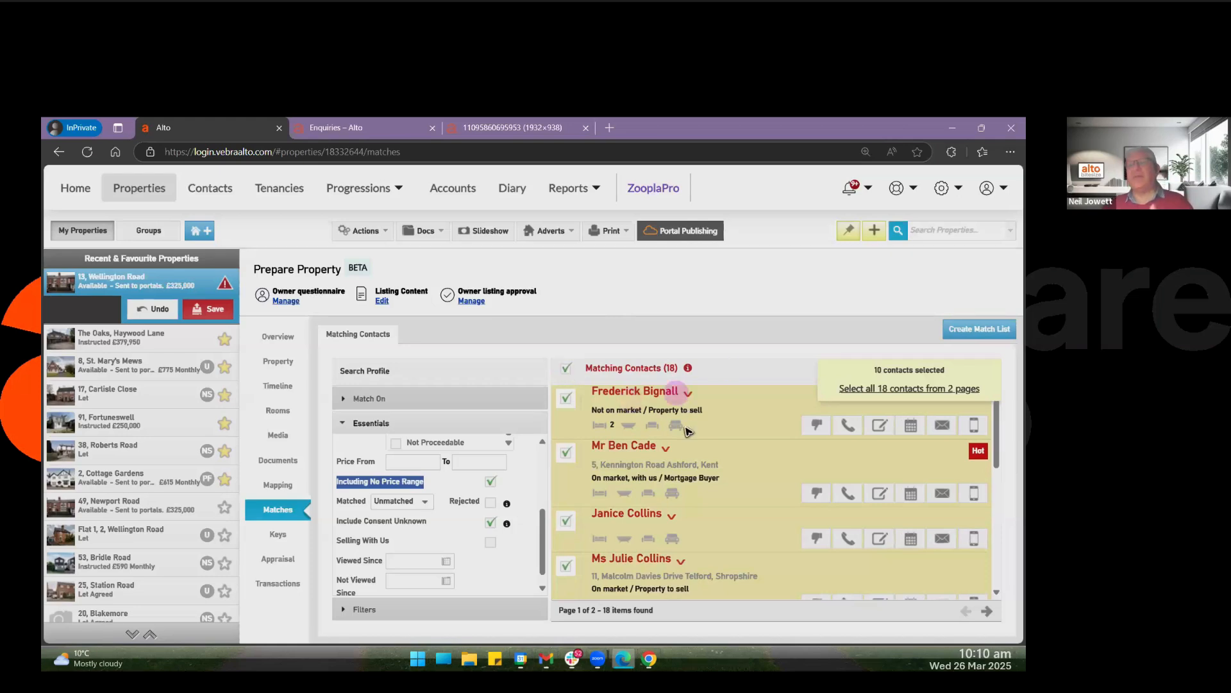
left_click(896, 390)
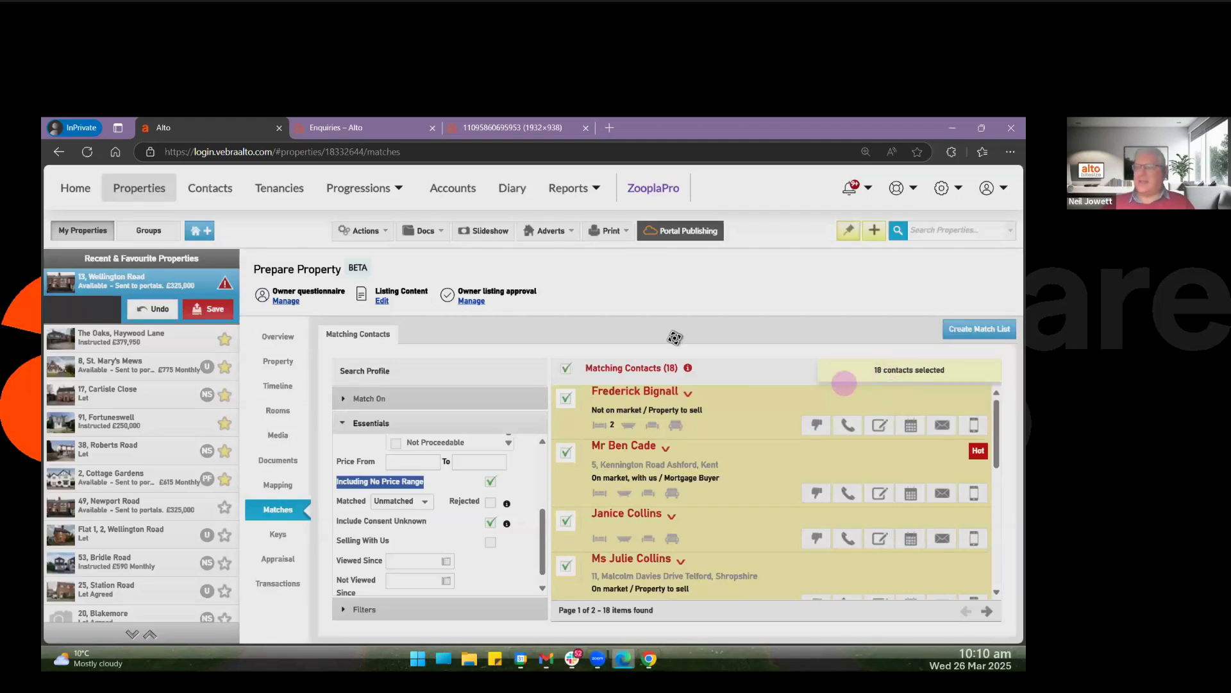
left_click(424, 235)
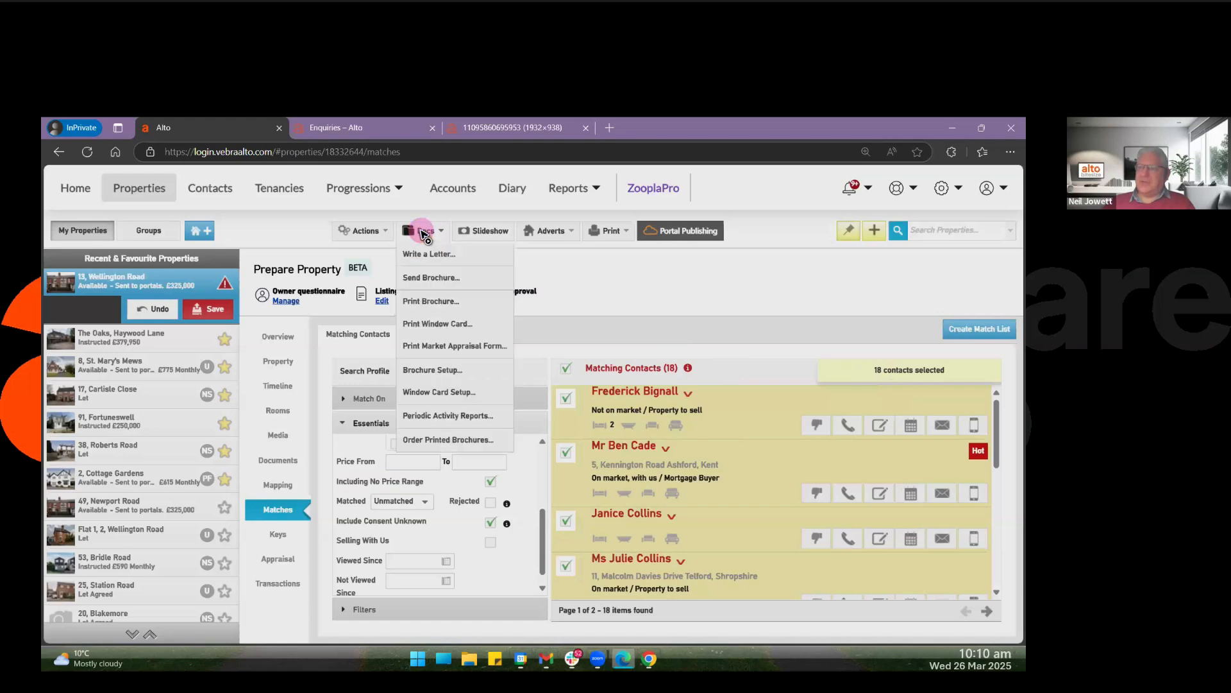
left_click(446, 280)
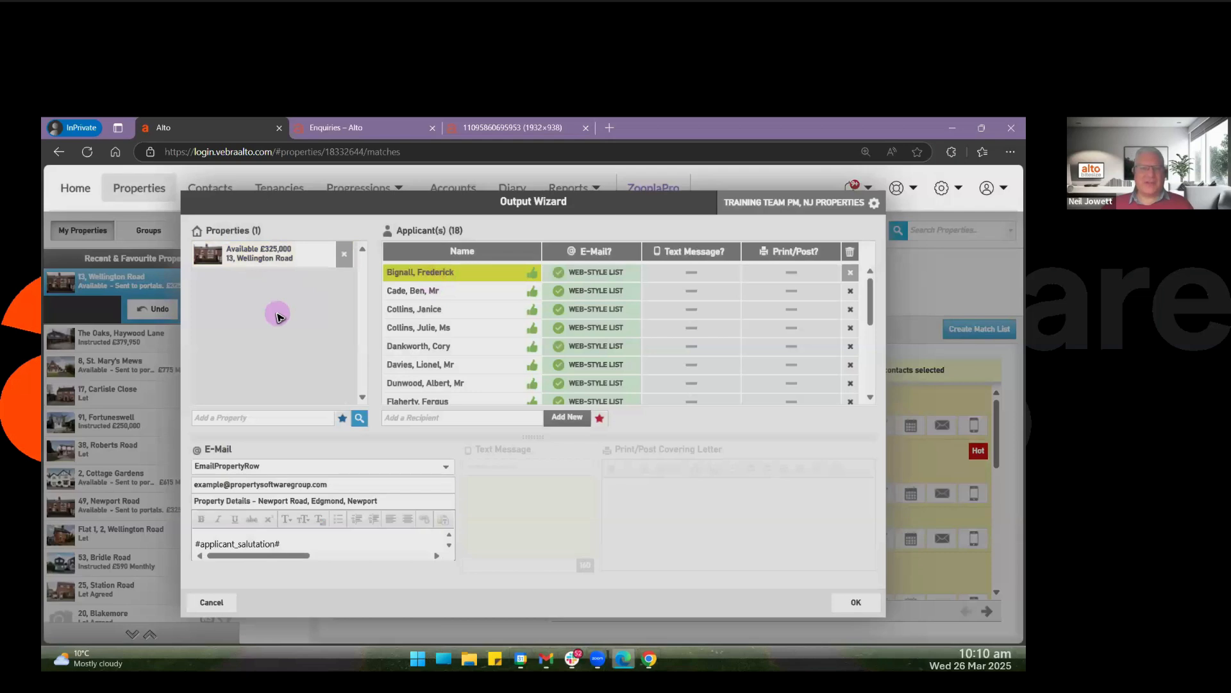
left_click(266, 254)
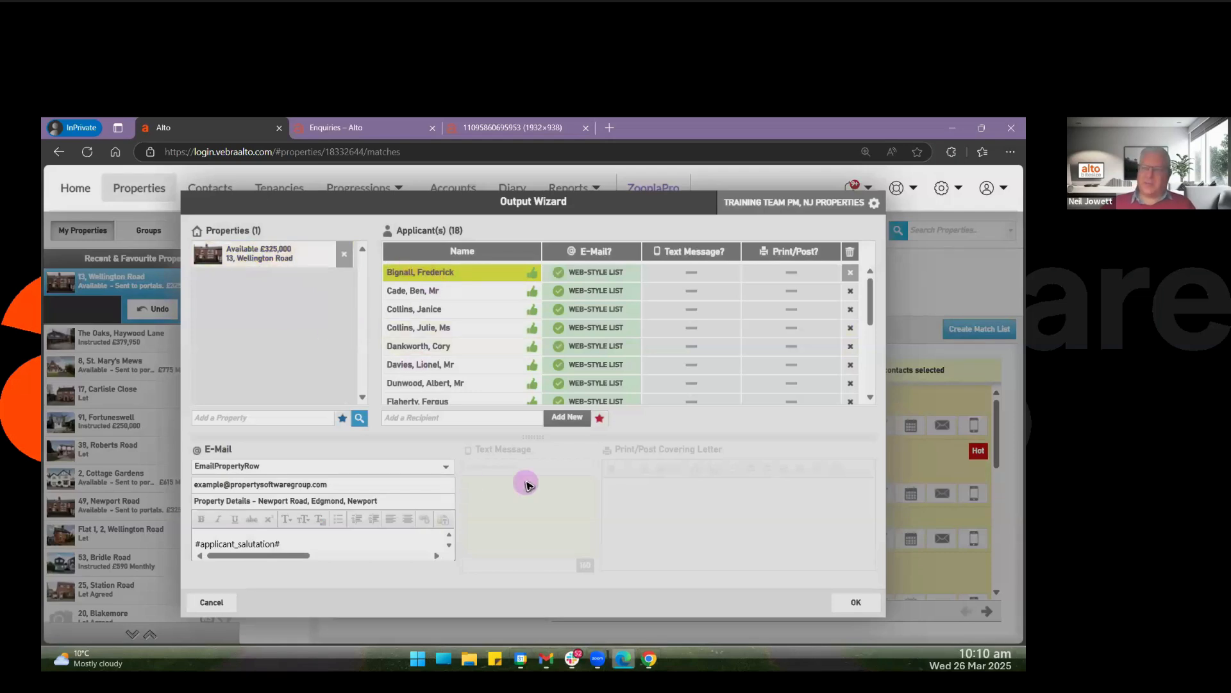
left_click_drag(872, 294, 877, 258)
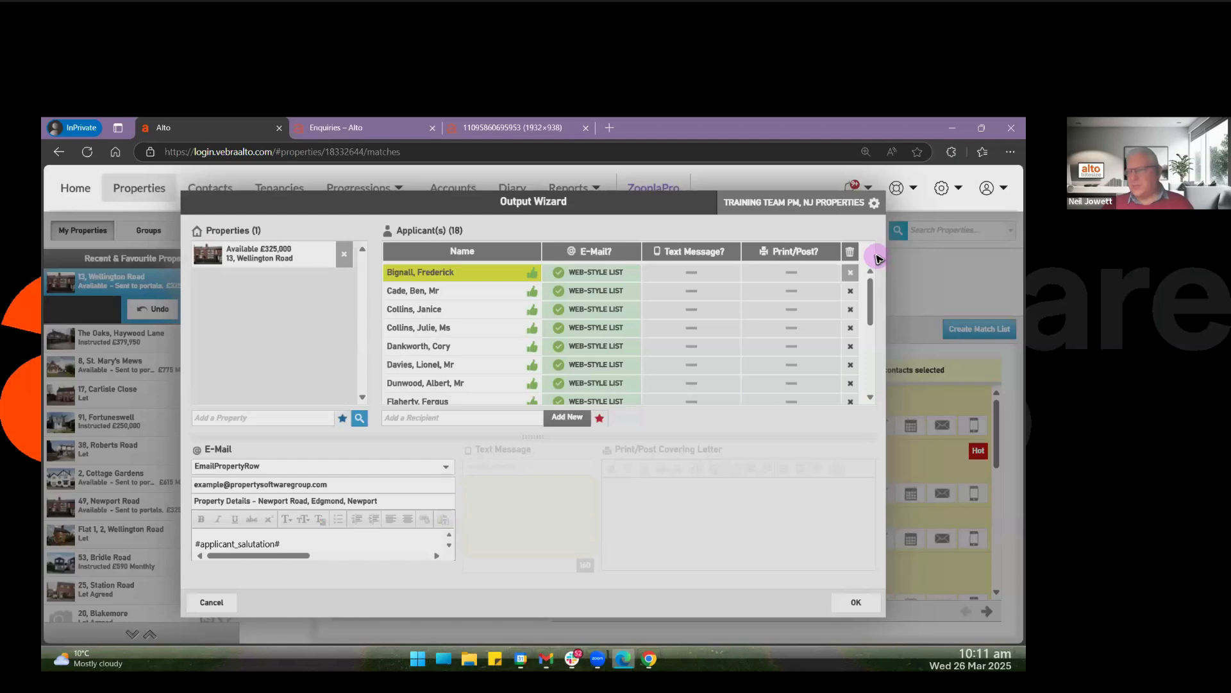
Switch off e-mail for the second applicant and set their print/post output to Brochure(s).
left_click(577, 291)
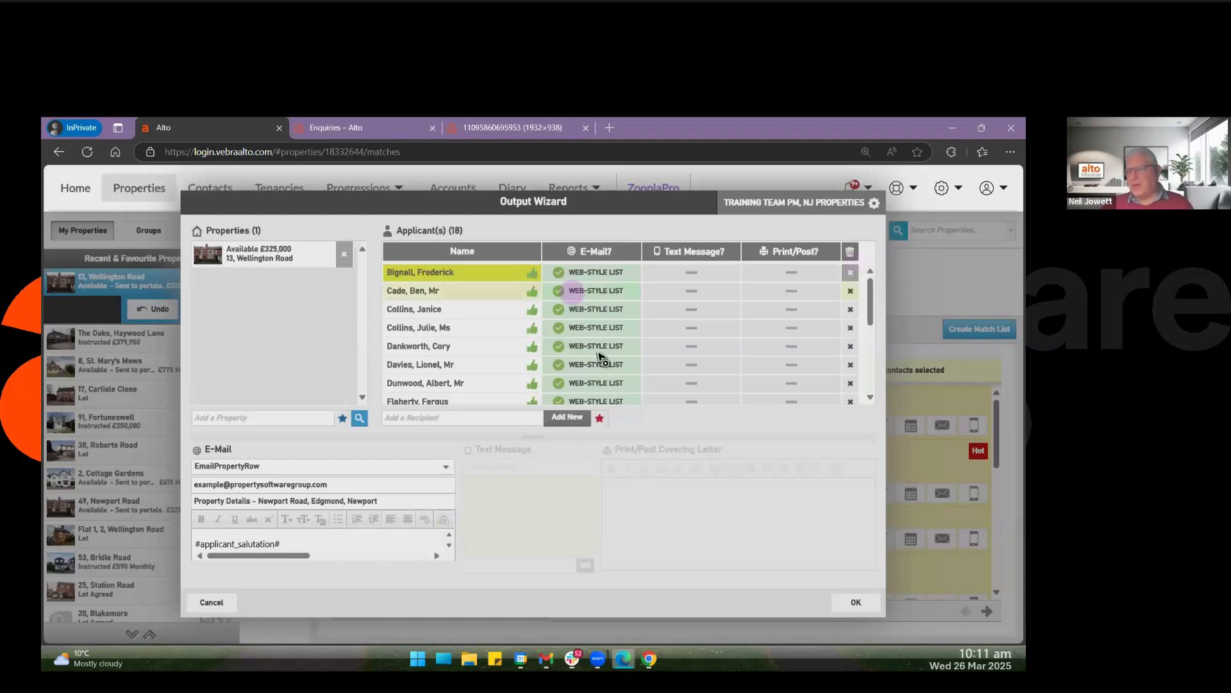
left_click(565, 290)
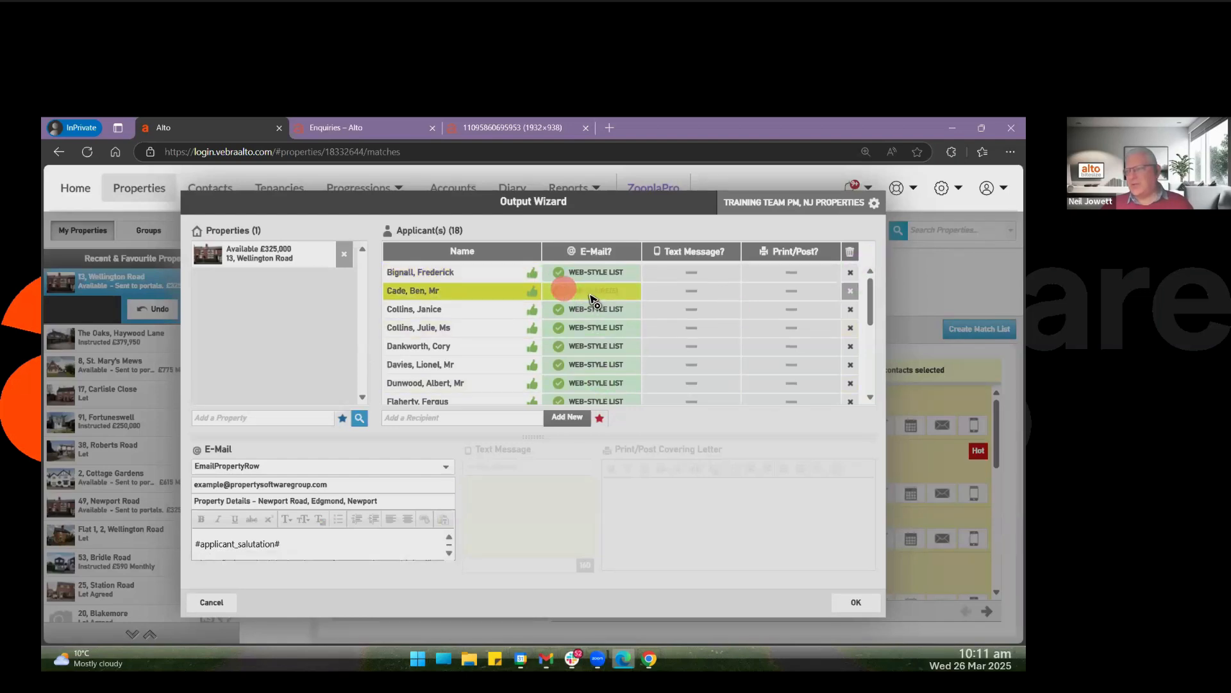
left_click(780, 290)
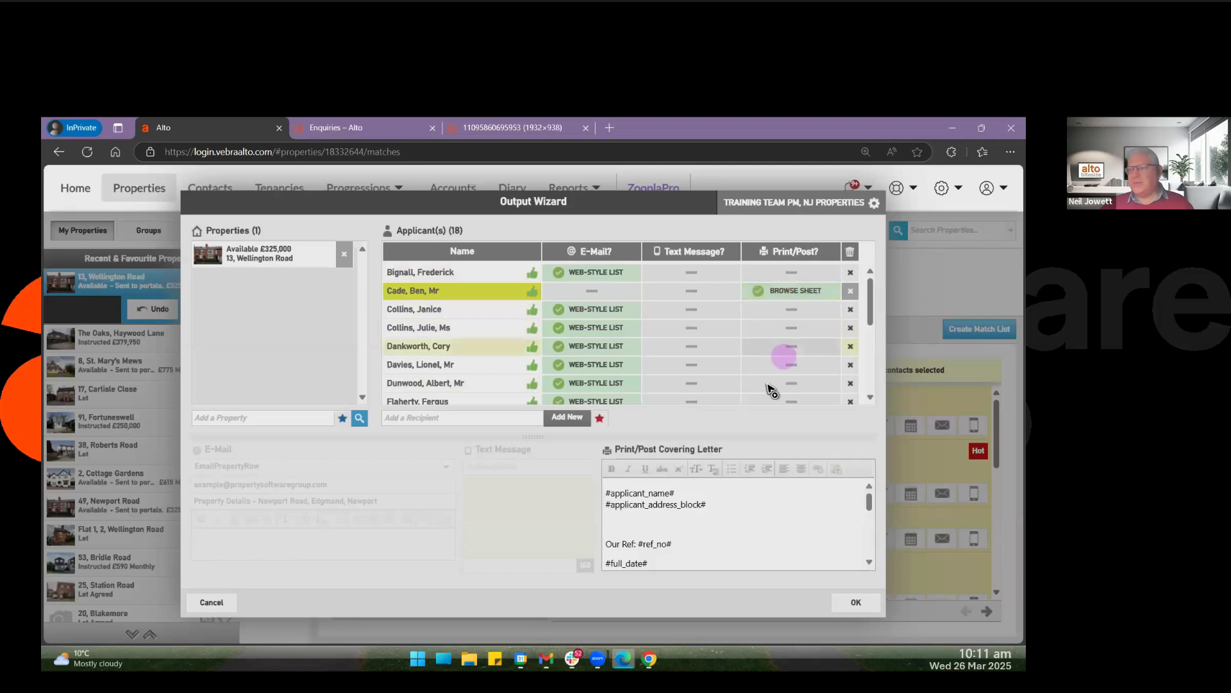
left_click(795, 291)
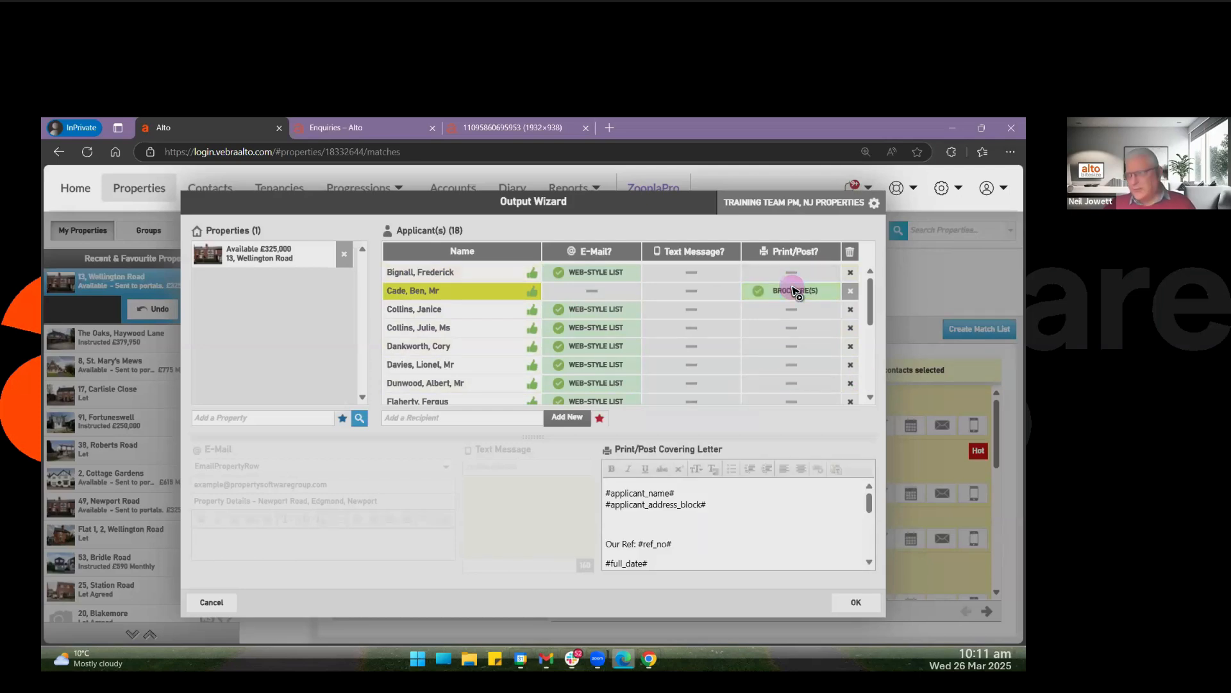
Cycle every applicant's e-mail output through Brochure(s) to Web-Style List, and clear the second applicant's print/post output.
left_click(591, 252)
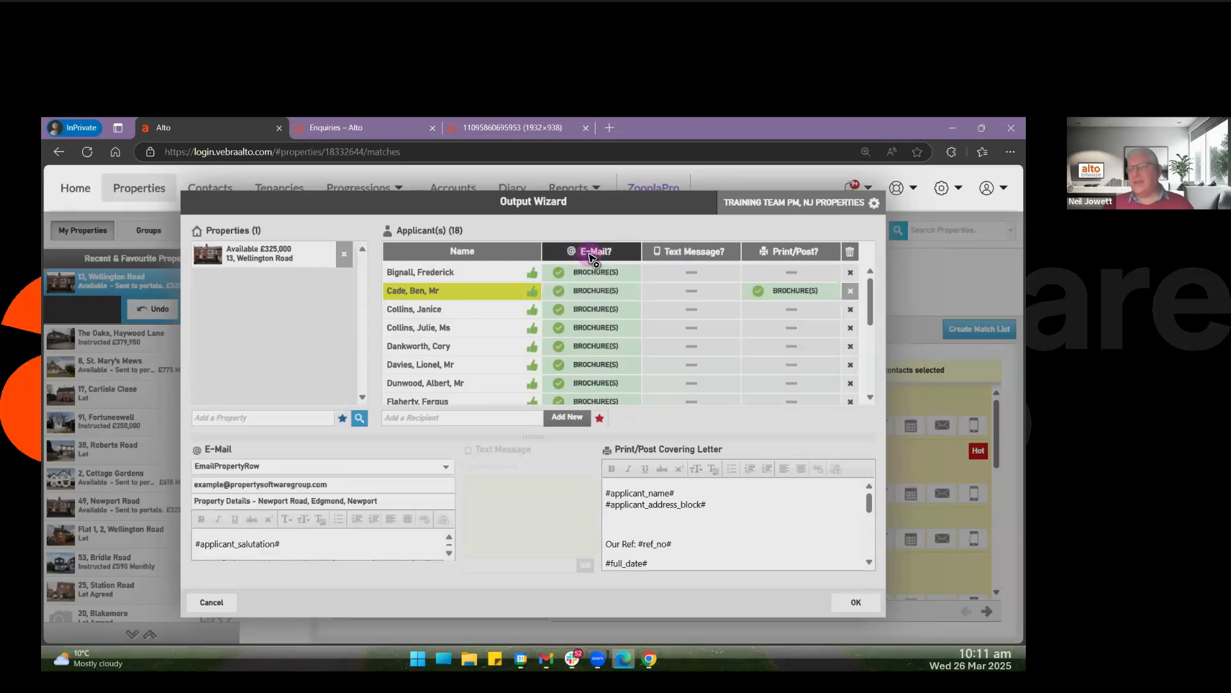
left_click(590, 255)
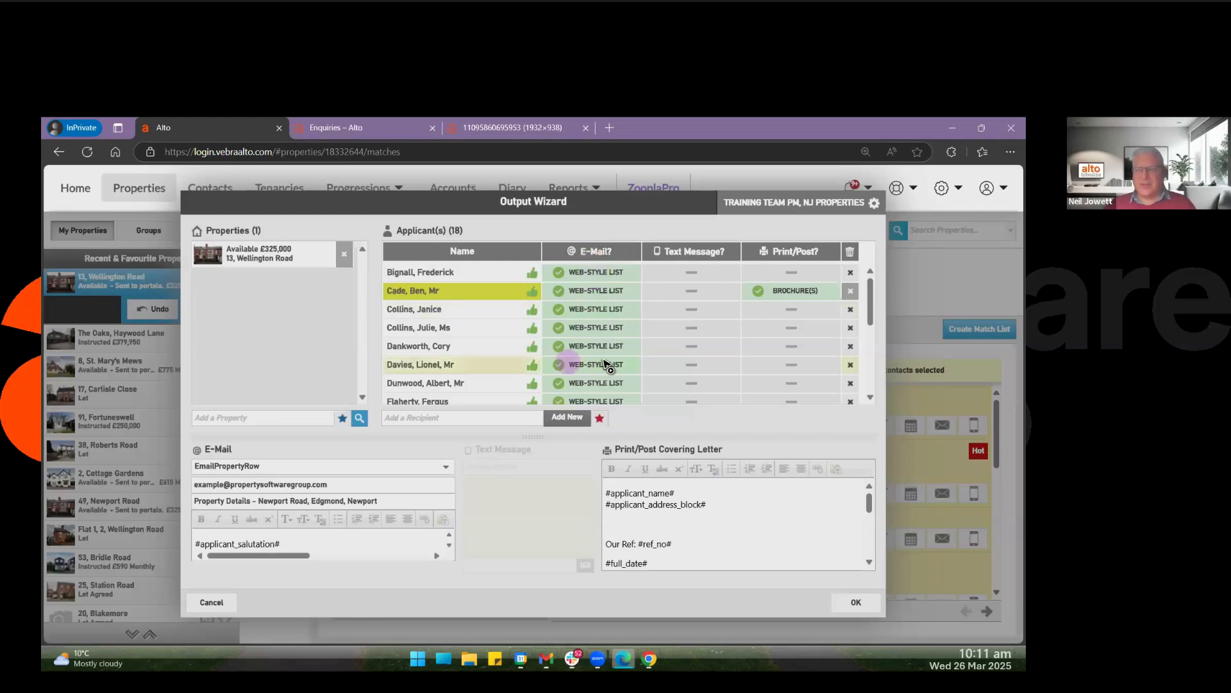
left_click(808, 290)
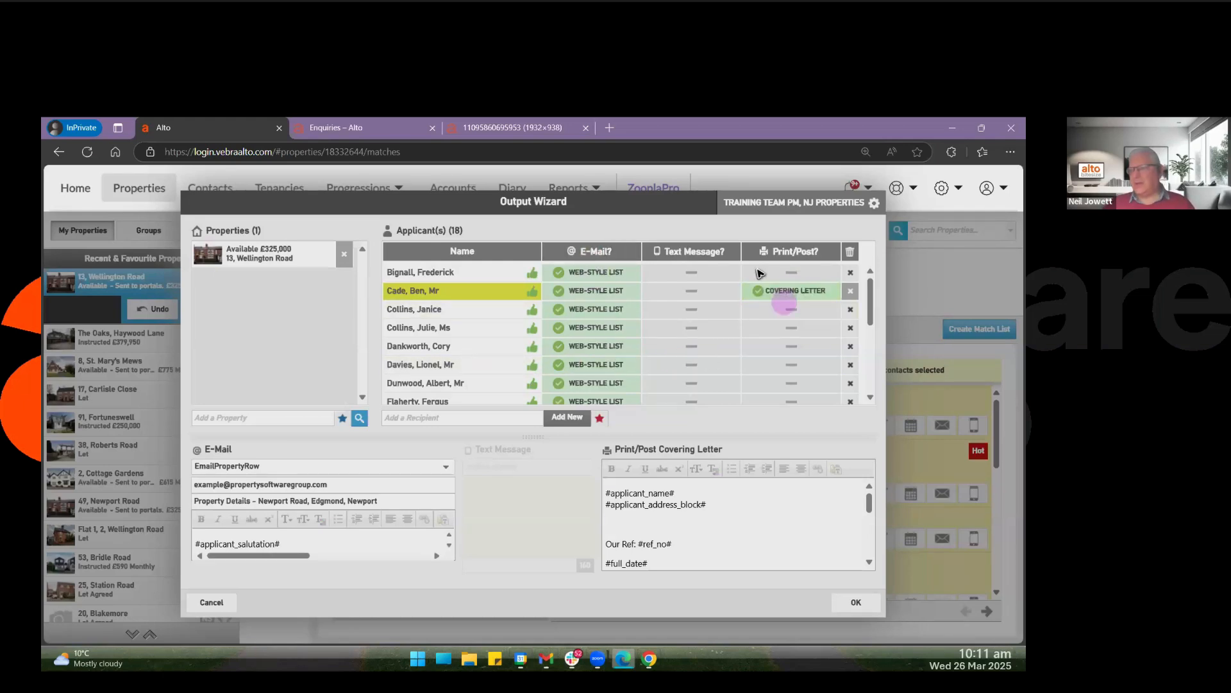
left_click(785, 291)
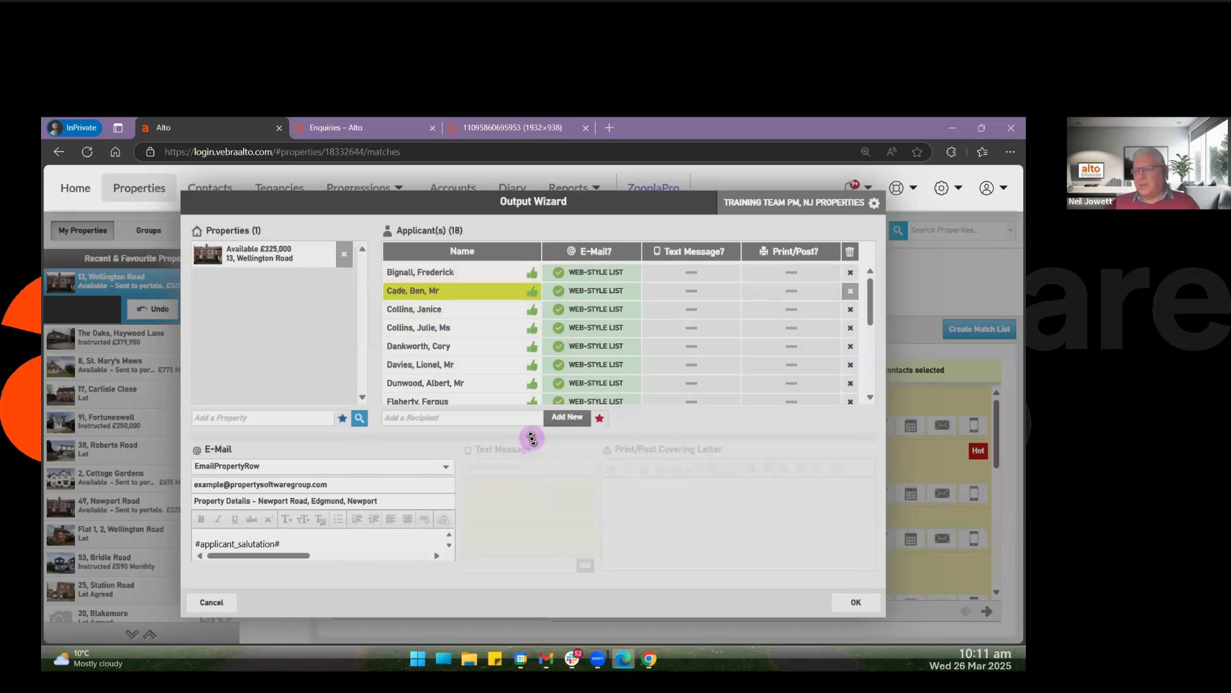
Enlarge the e-mail message area and change "a list of properties" to "a property" in the second applicant's message.
left_click_drag(532, 438, 538, 333)
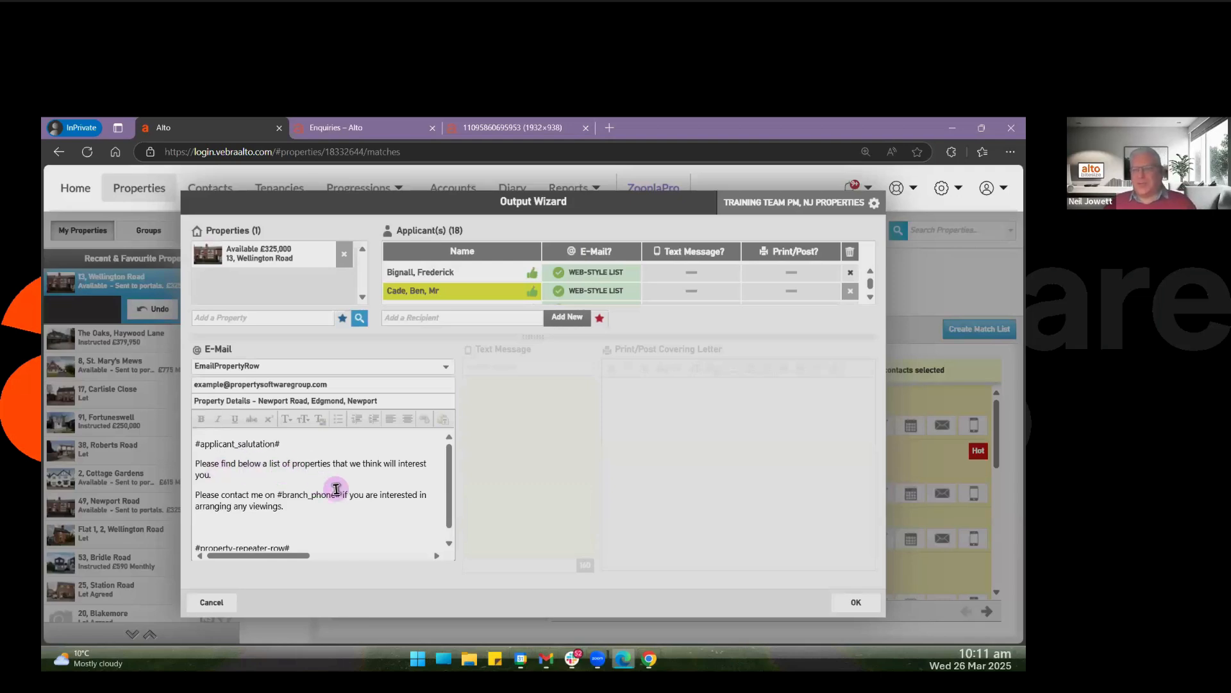
left_click(263, 464)
type("a")
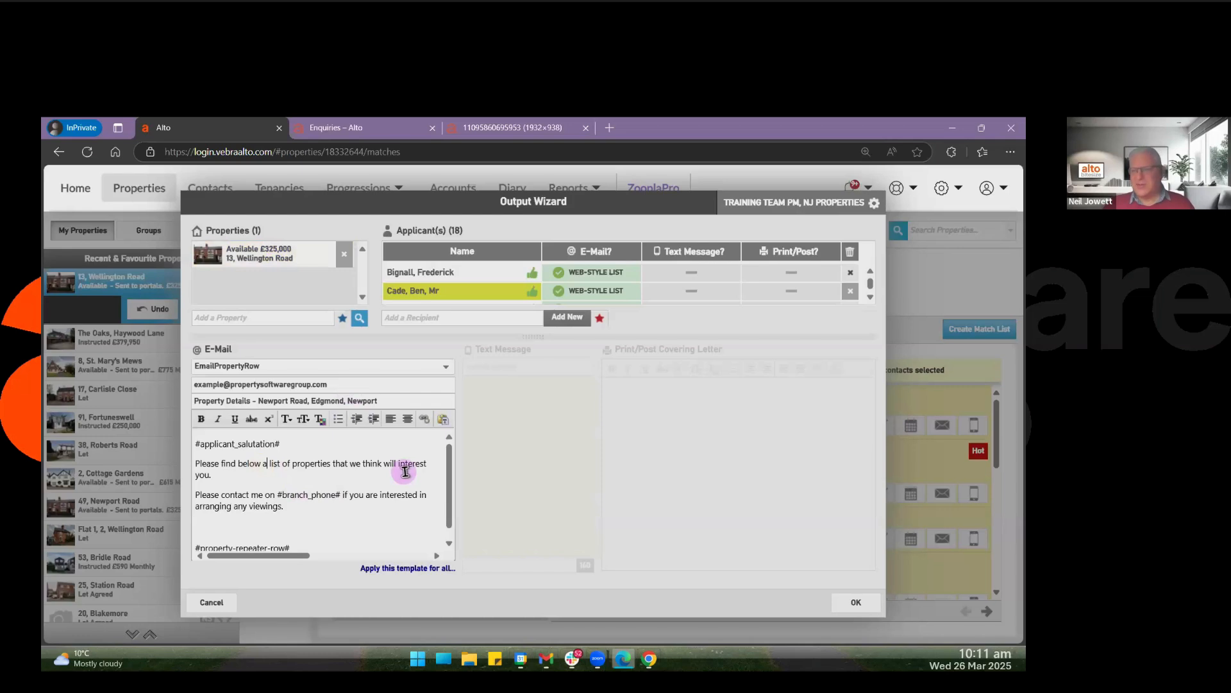
key("shift+Right")
key("shift+Right")
key("shift+Right")
key("shift+Right")
key("shift+Right")
key("shift+Right")
key("shift+Right")
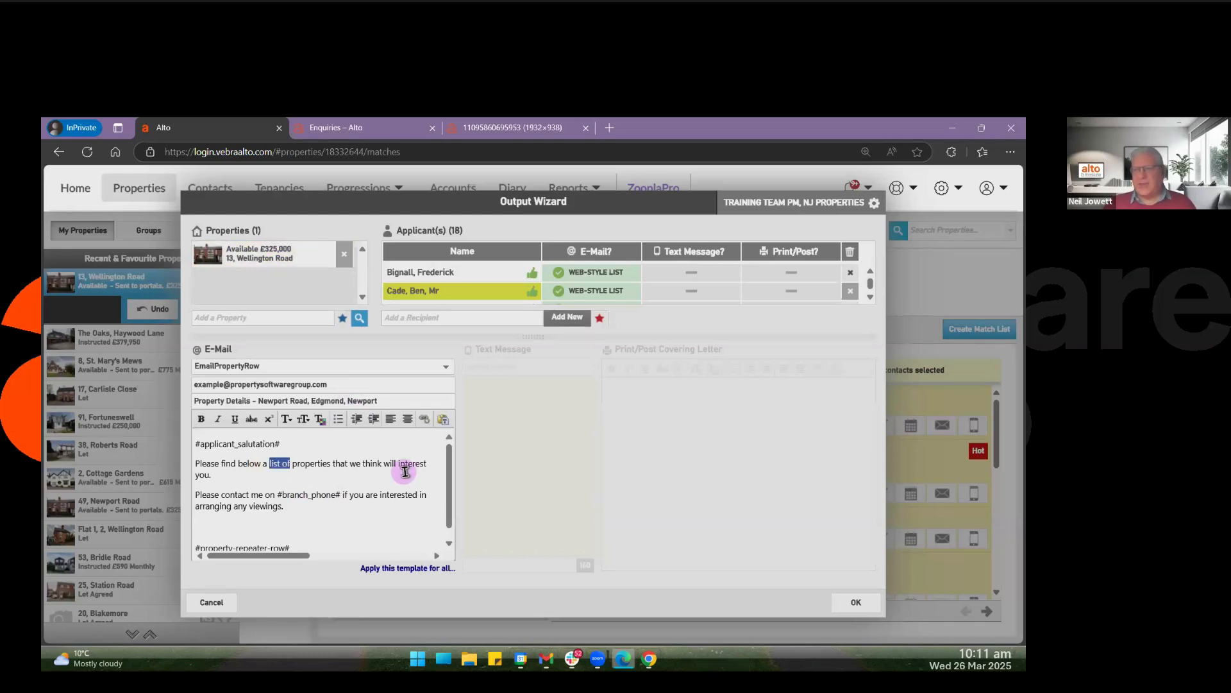
key("Delete")
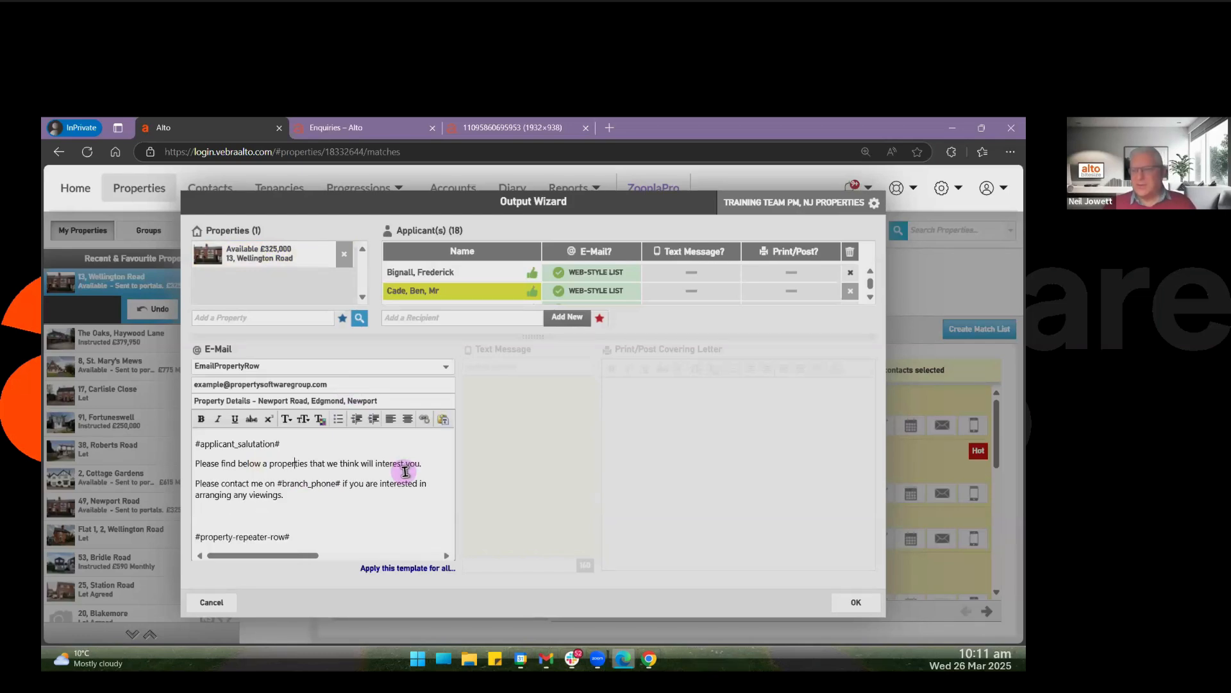
key("shift+Right")
key("shift+Right")
key("shift+Right")
key("shift+Right")
type("ty")
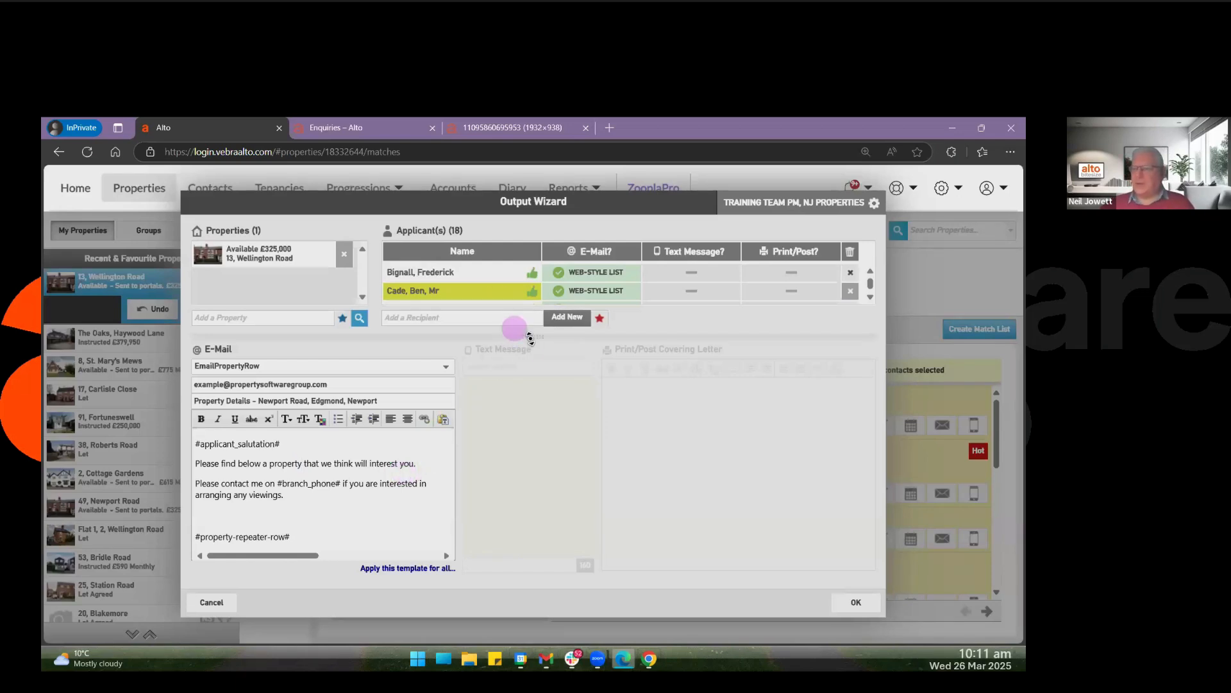
Check the e-mail wording for the first and third applicants against the edited message.
left_click_drag(518, 360, 518, 384)
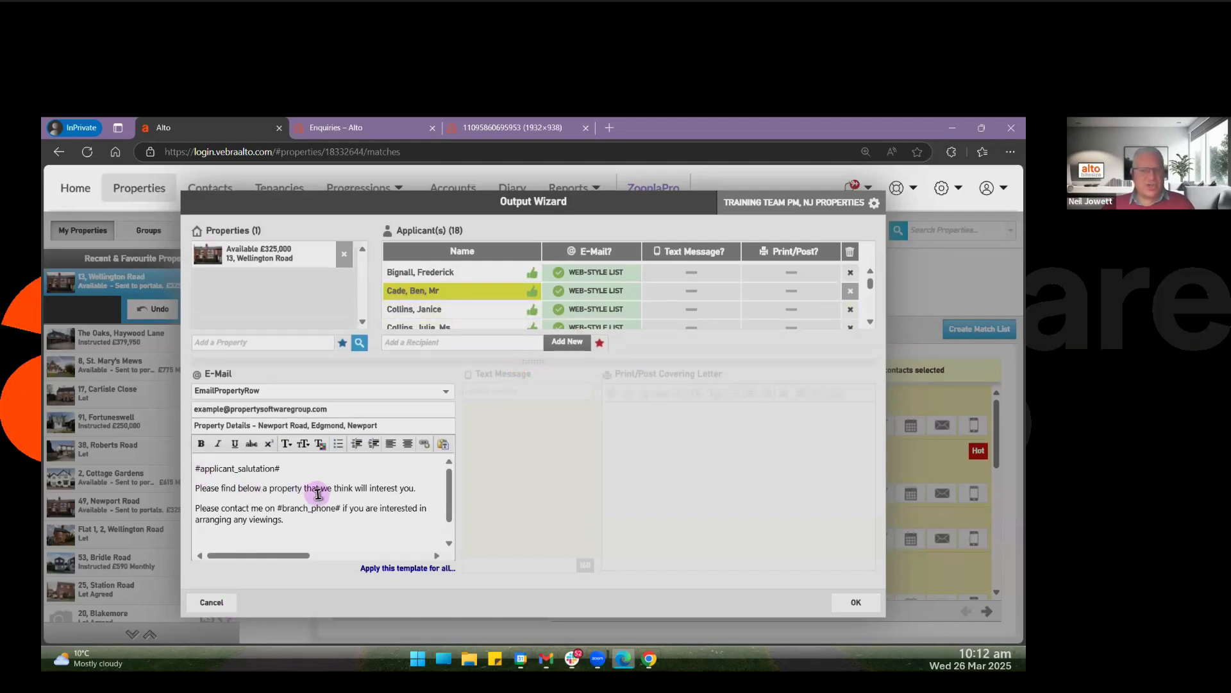
left_click(414, 272)
left_click(427, 315)
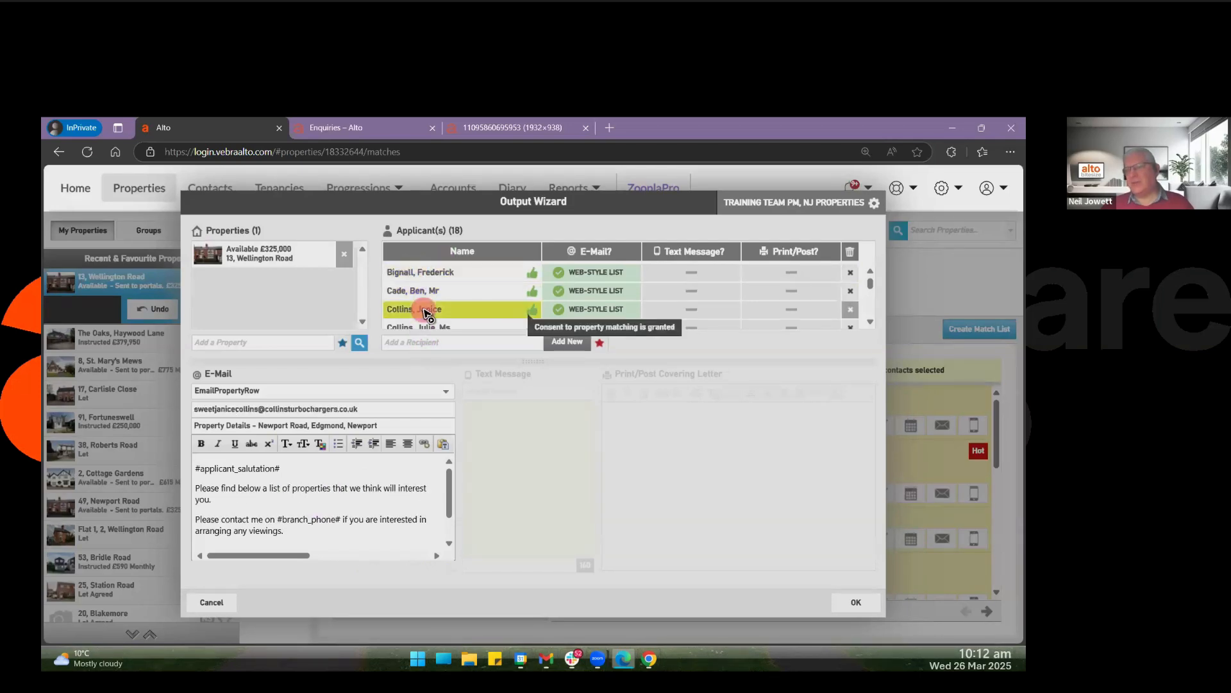
left_click(230, 489)
left_click_drag(232, 489, 331, 486)
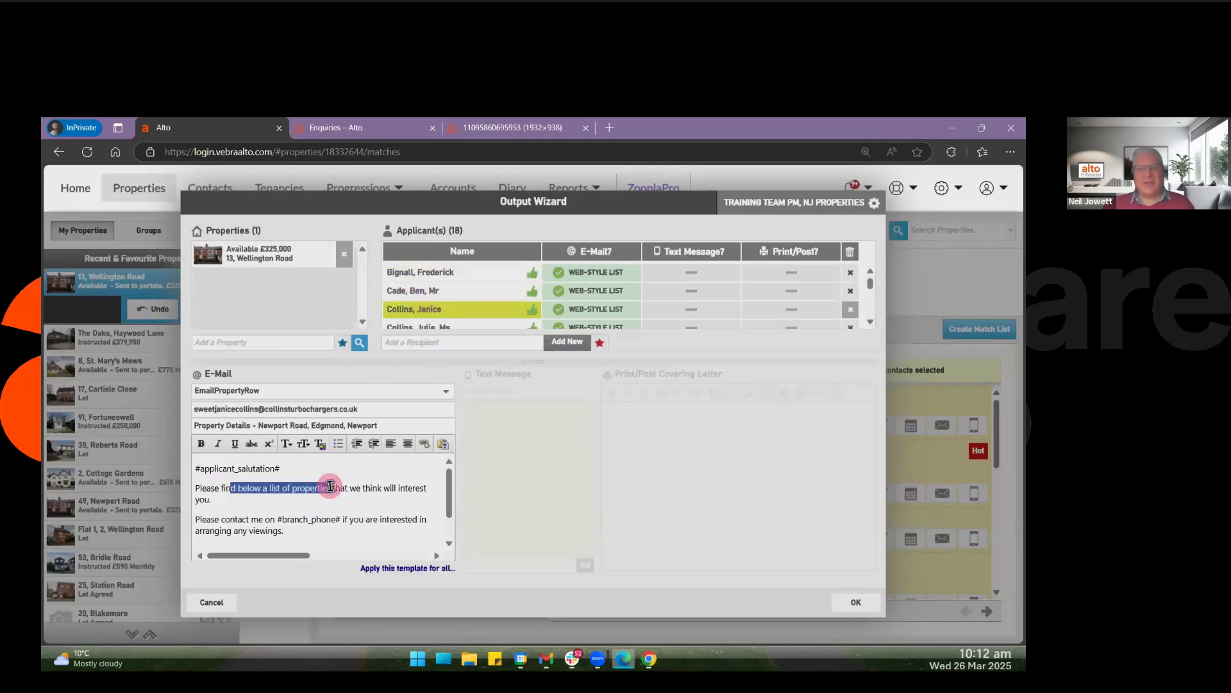
left_click(378, 472)
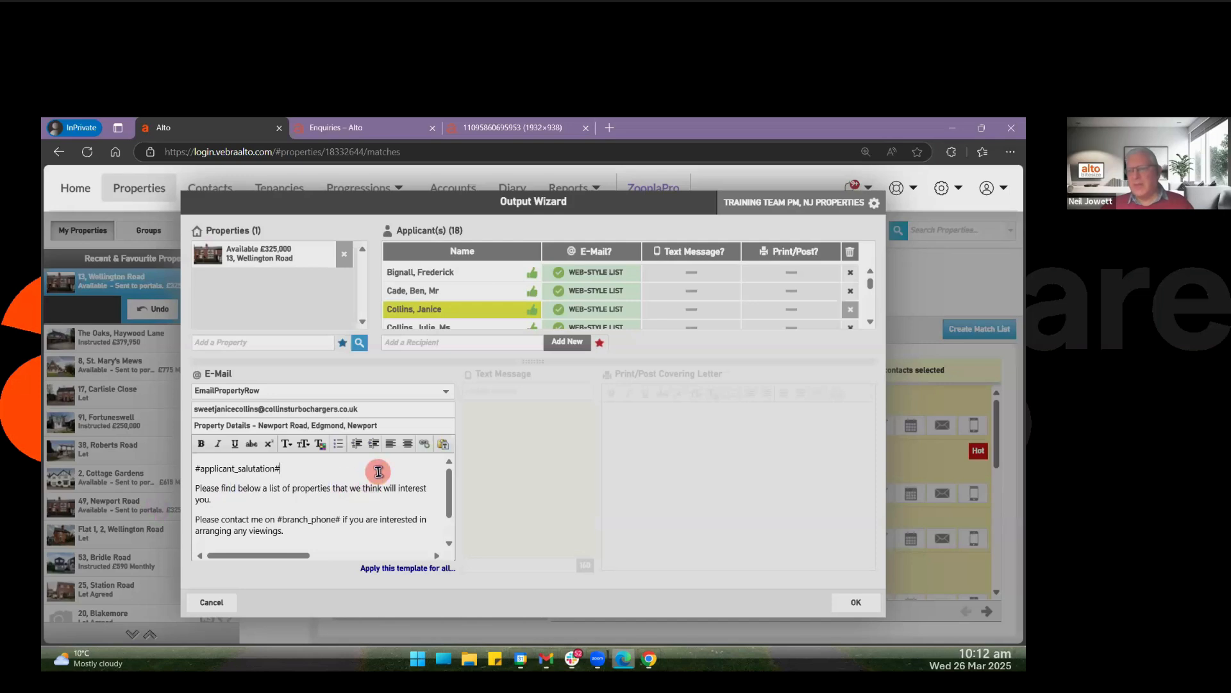
Apply the second applicant's edited e-mail template to all applicants, check the other applicants' messages, and enlarge the applicant list.
left_click(413, 293)
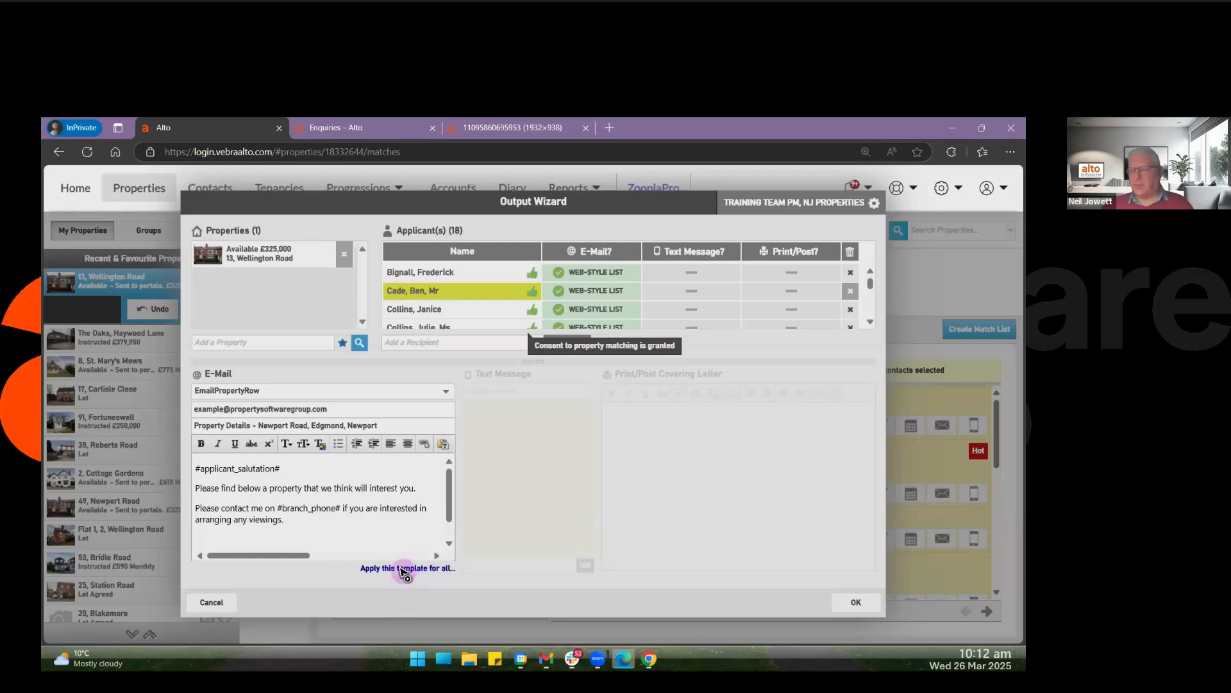
left_click(433, 273)
left_click(430, 309)
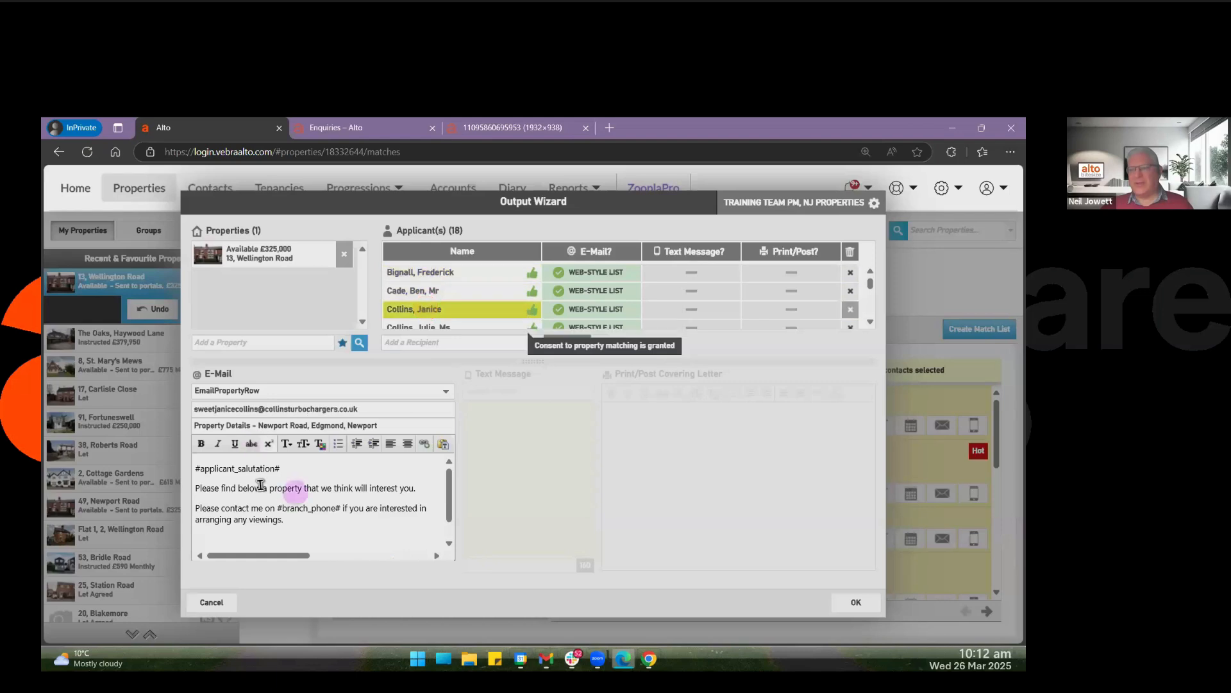
left_click(423, 274)
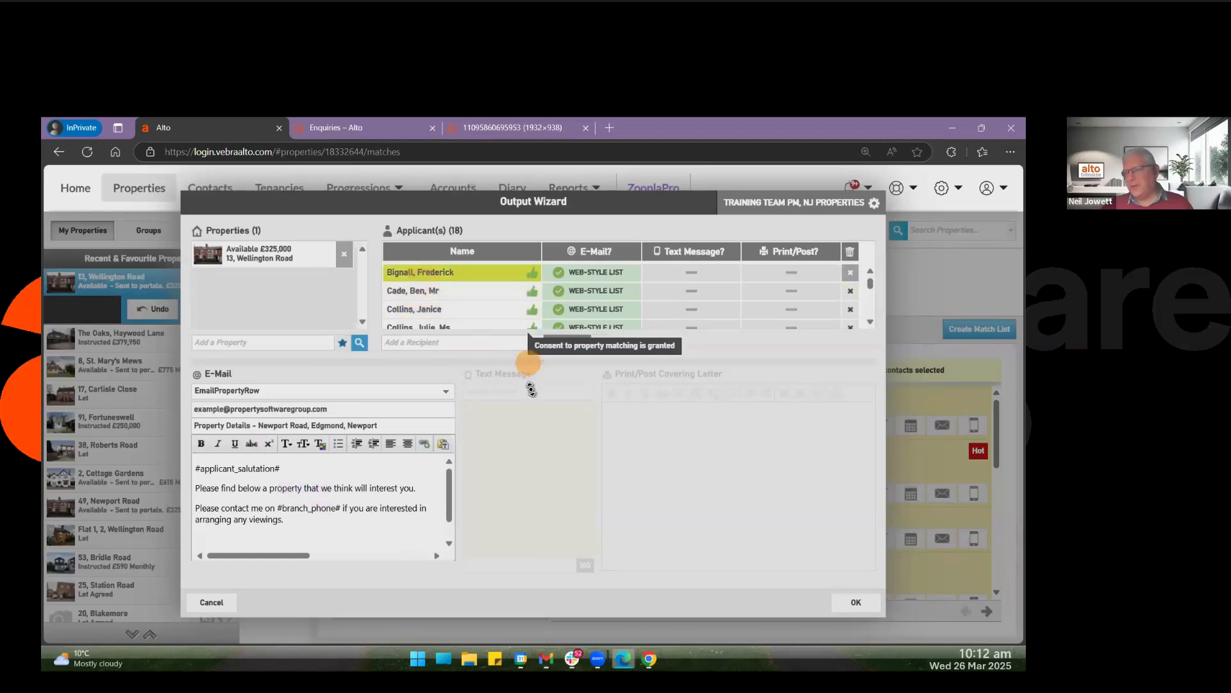
left_click_drag(531, 389, 533, 428)
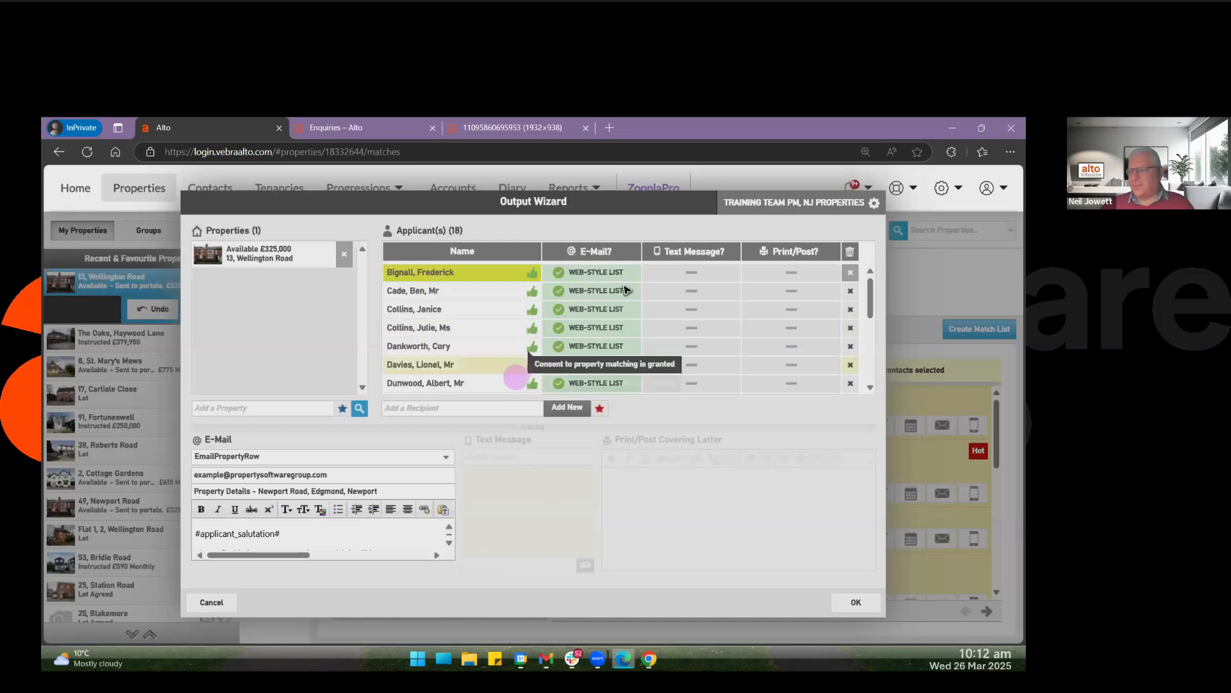
Switch every applicant's e-mail output to Brochure(s) and back to Web-Style List.
left_click(591, 255)
left_click(592, 255)
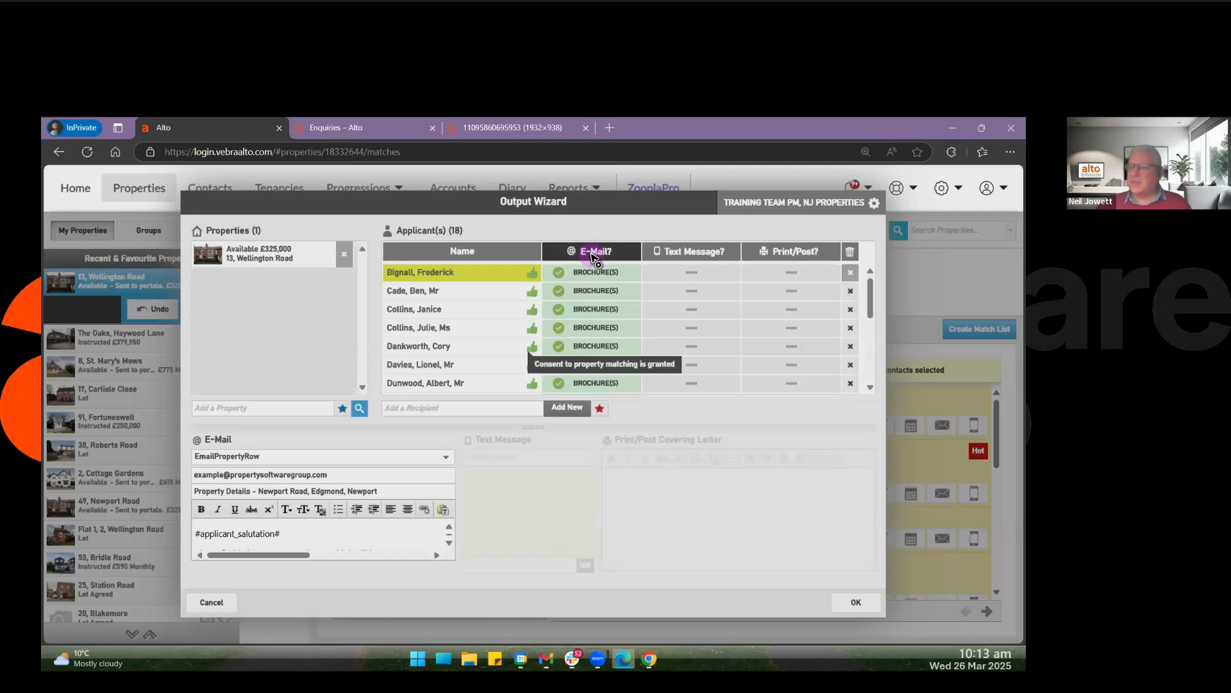
left_click(593, 255)
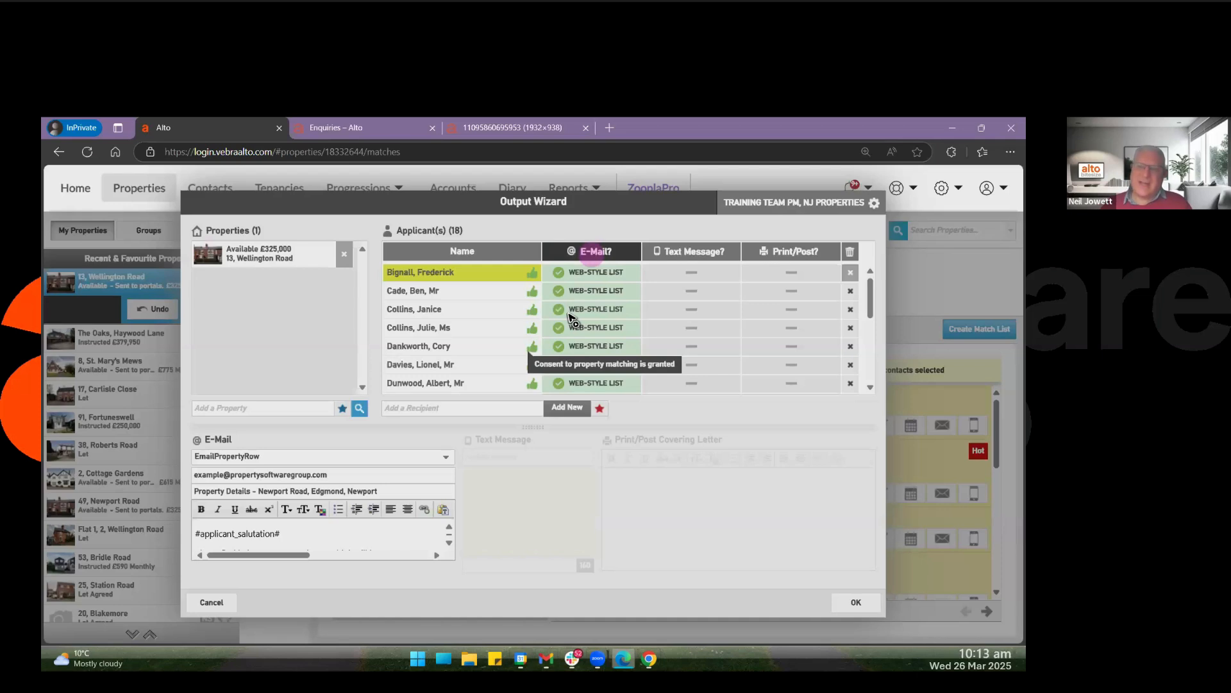
left_click(569, 314)
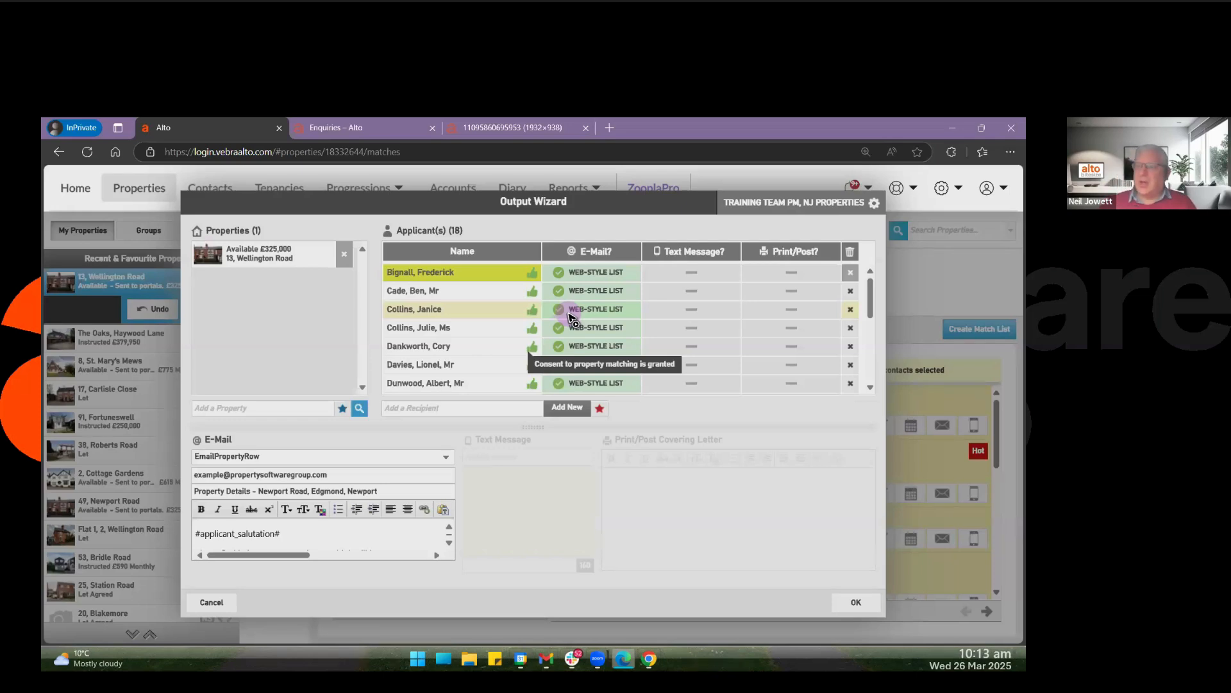
Send the property e-mails to all applicants, accepting that the details are unapproved, and check the property's timeline for the sent items.
left_click(856, 603)
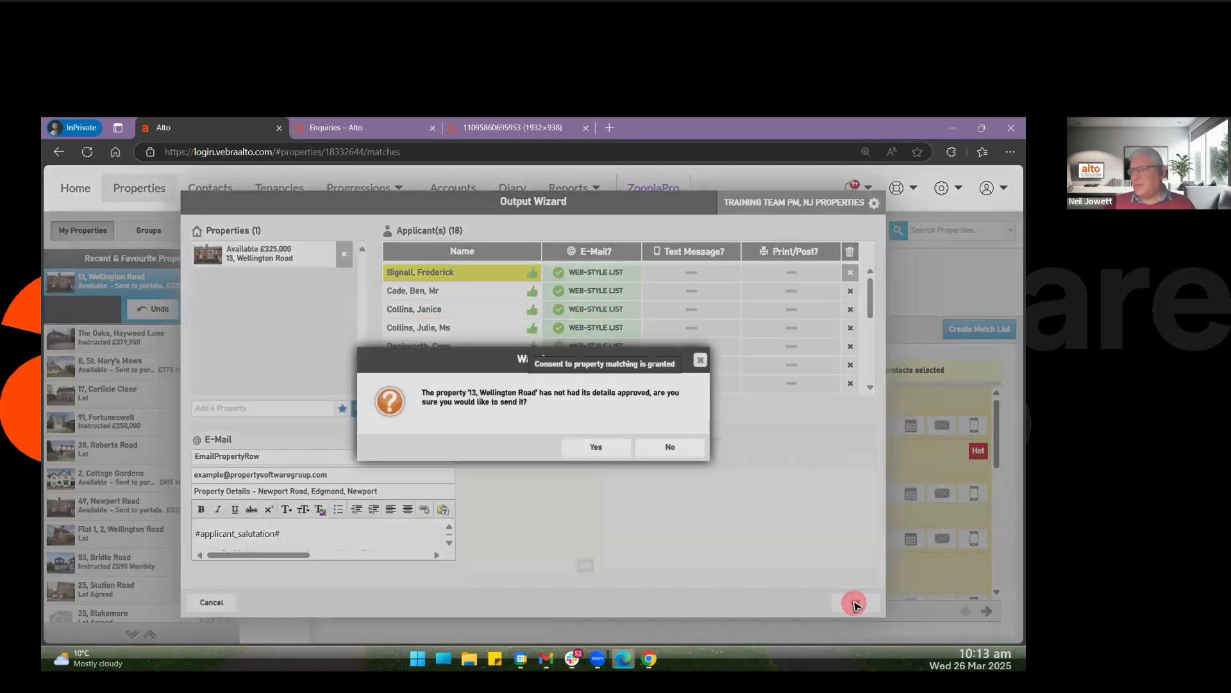
left_click(593, 449)
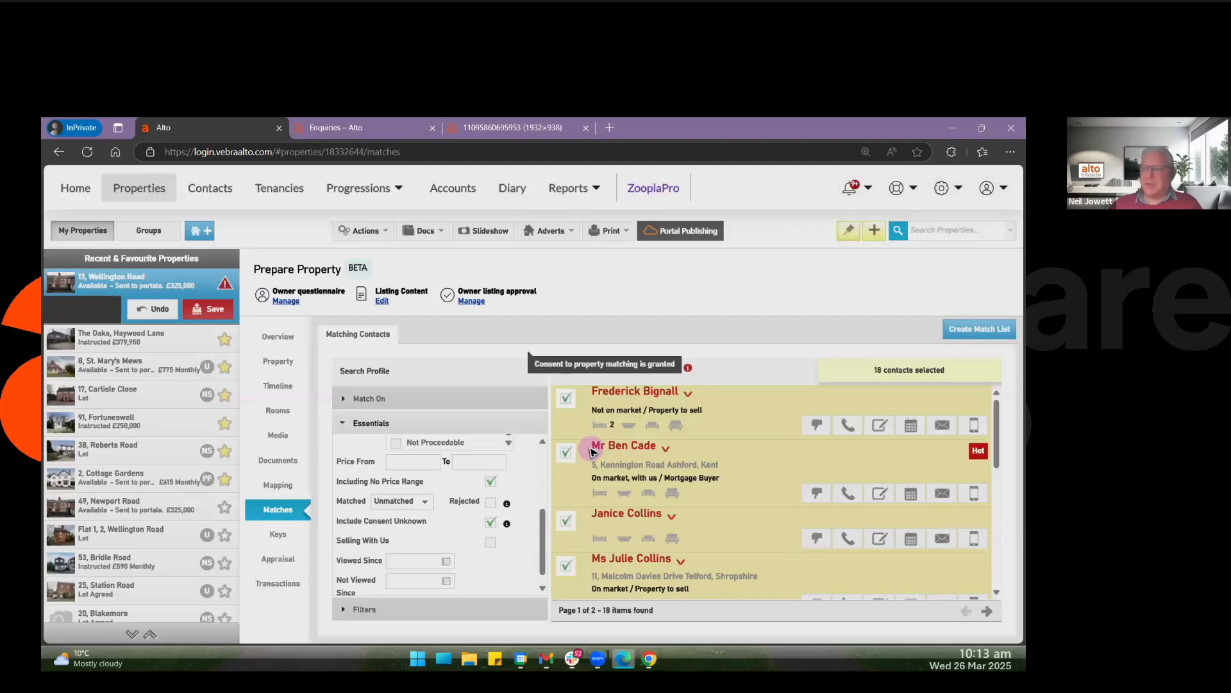
left_click(274, 387)
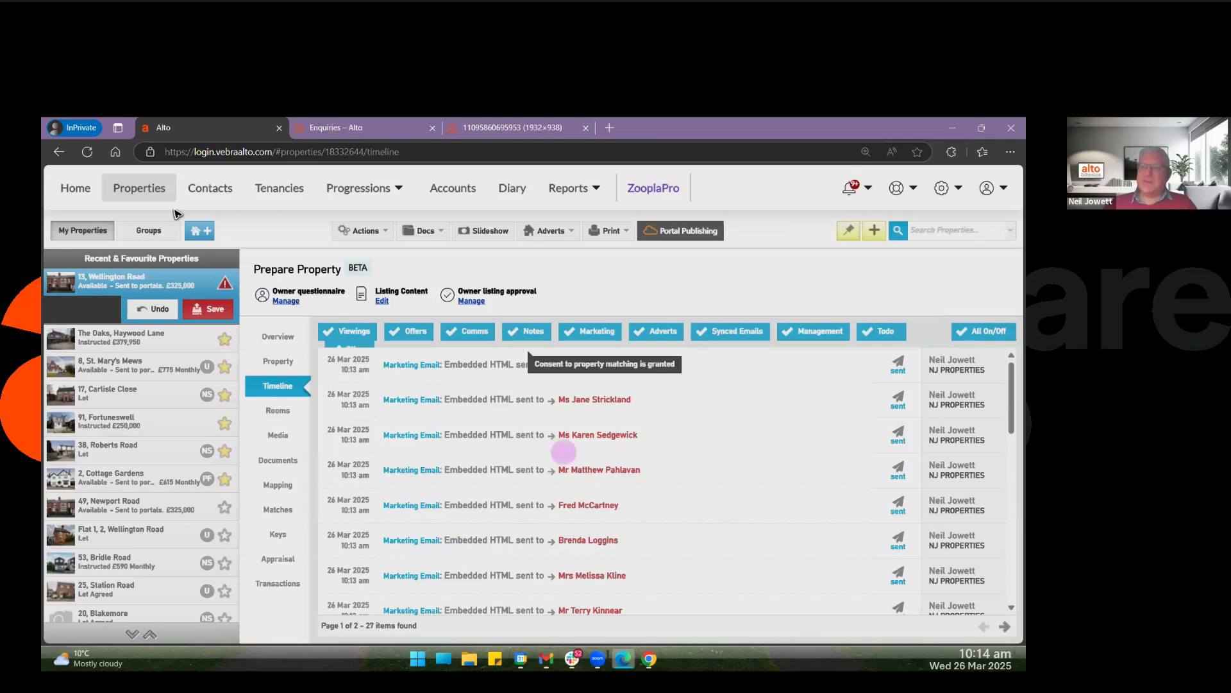
Open the E-Mail Marketing statistics from the home dashboard and set their period to Past Month.
left_click(74, 188)
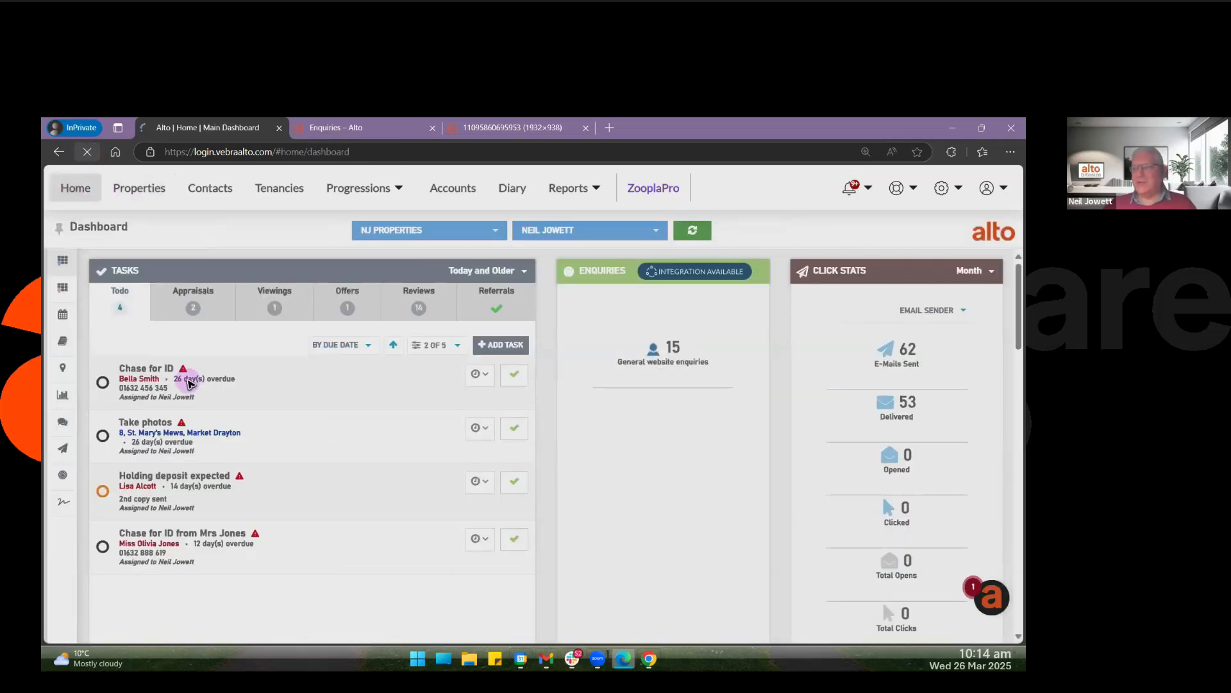
left_click(85, 426)
left_click(75, 465)
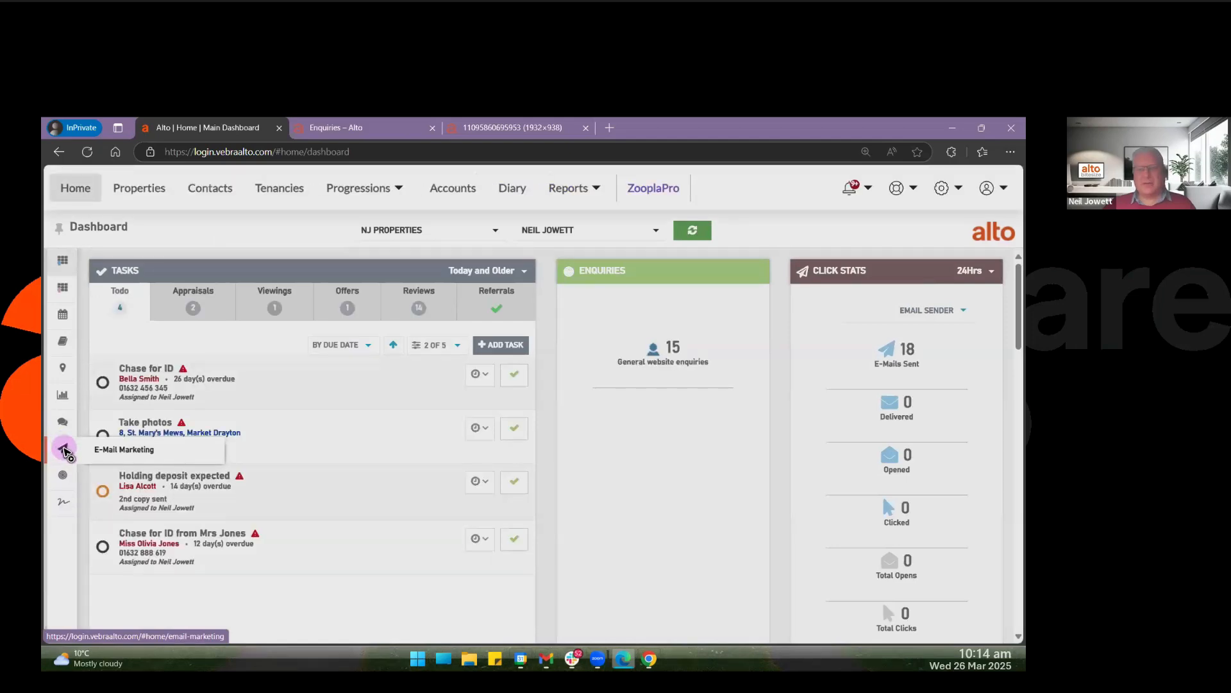
left_click(64, 449)
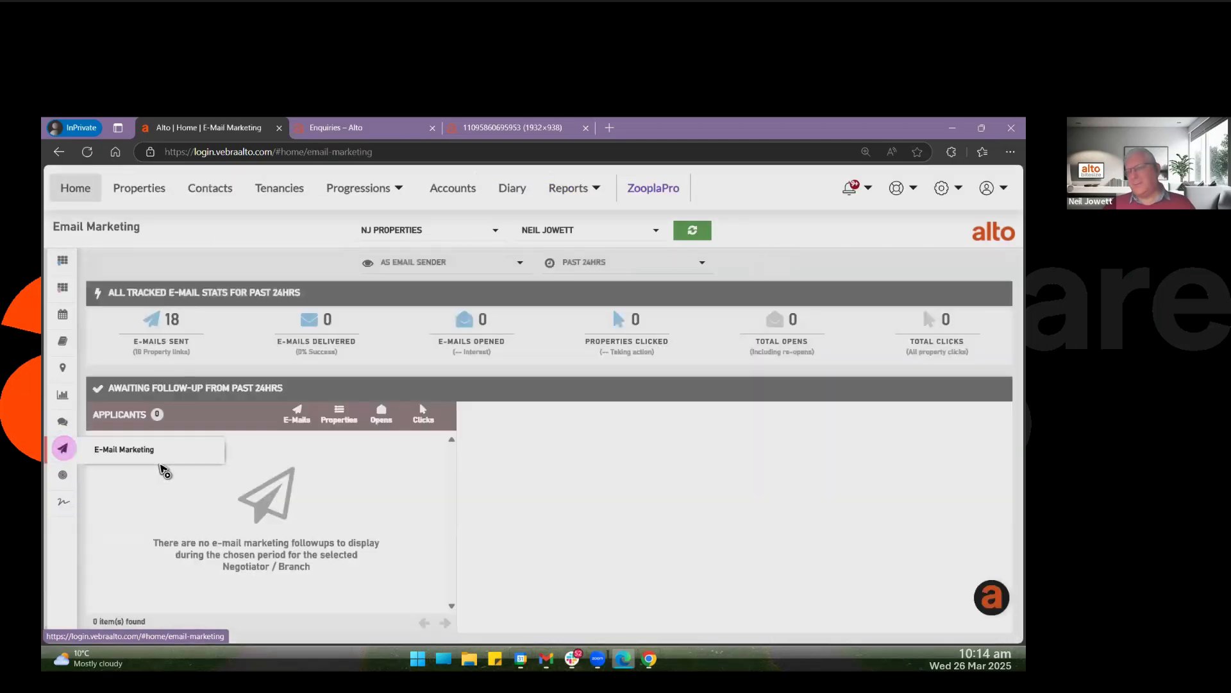
left_click(659, 264)
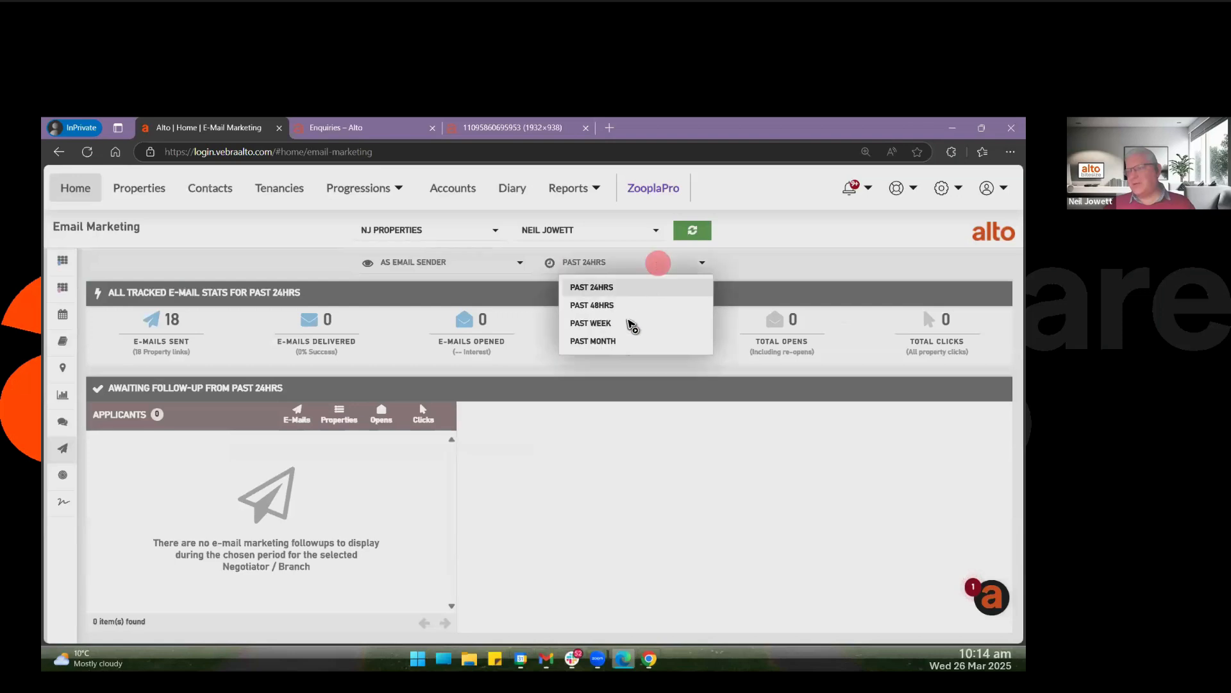
left_click(599, 342)
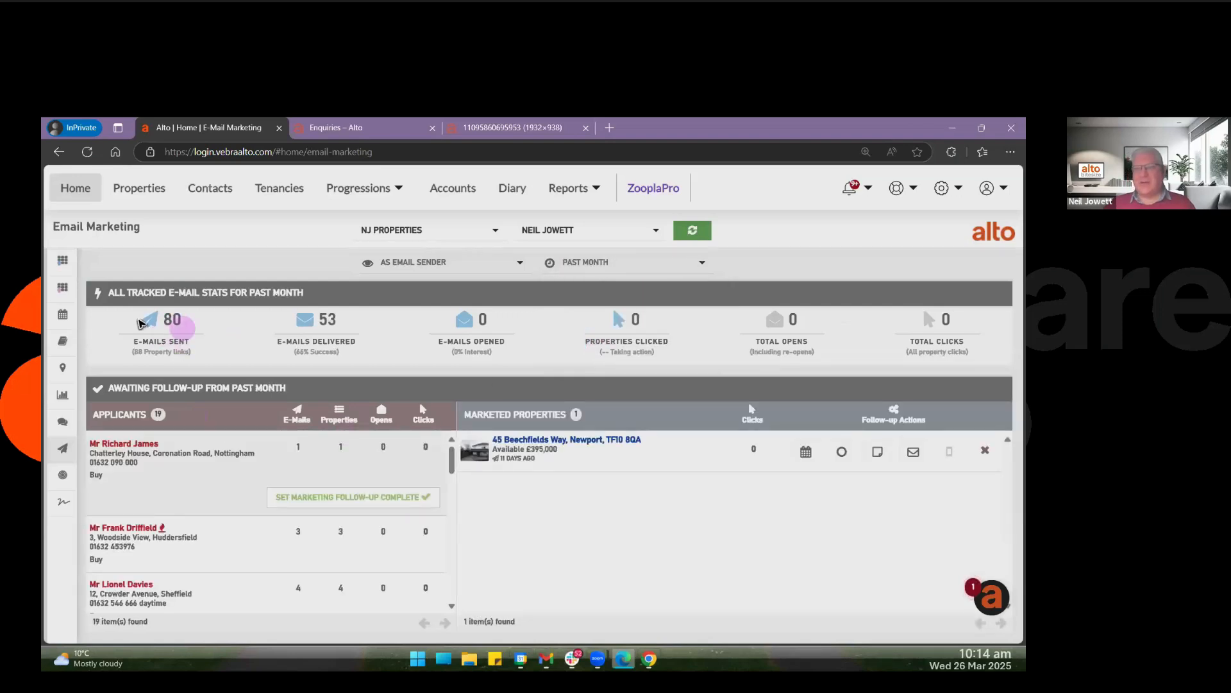
Examine the sent, delivered, opened and clicked e-mail figures, and the first applicant's opens and clicks.
left_click_drag(149, 320, 192, 323)
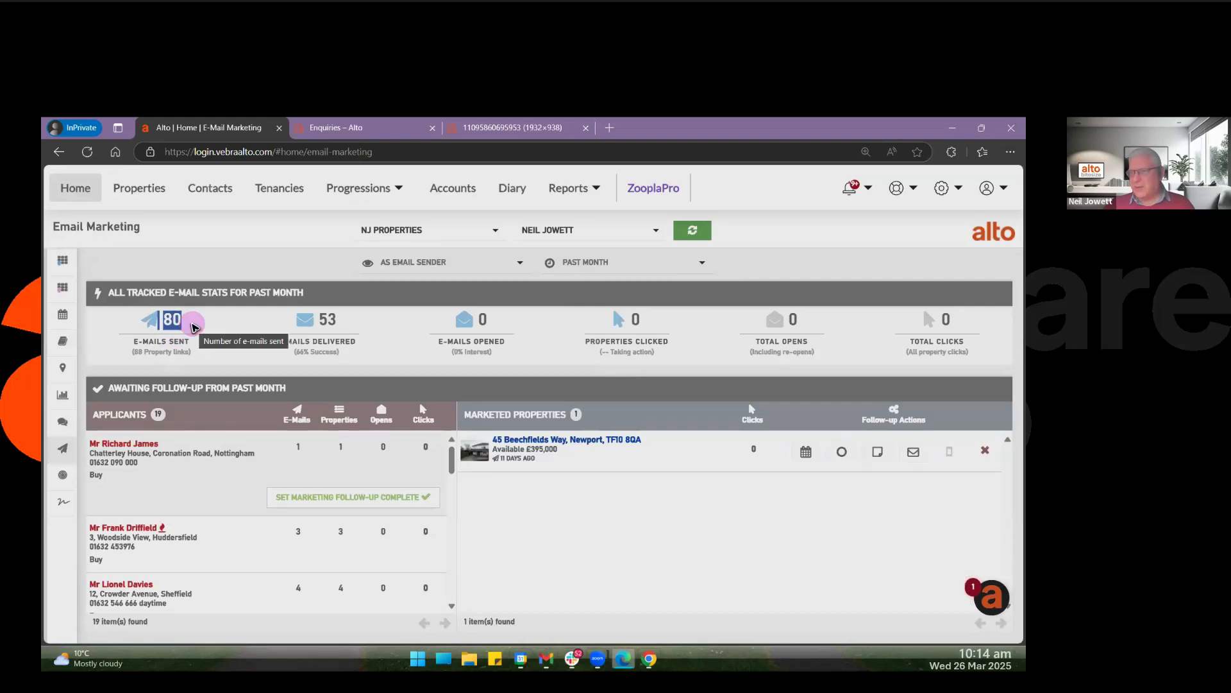
left_click_drag(300, 320, 344, 322)
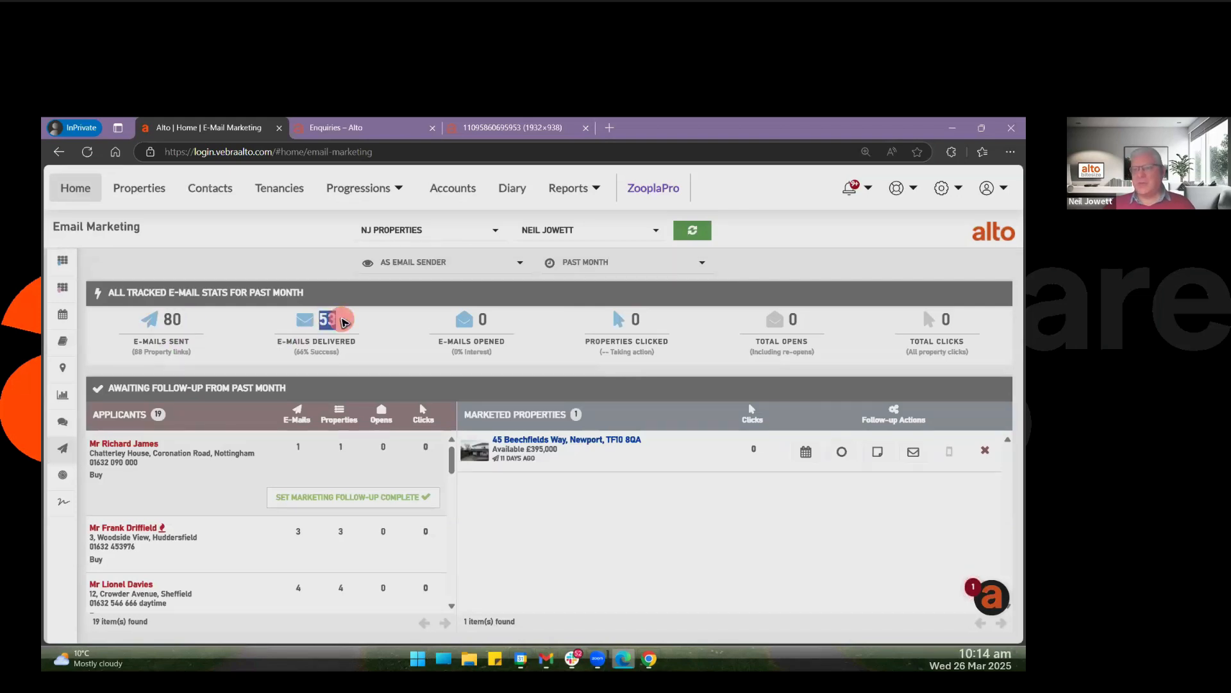
left_click(492, 321)
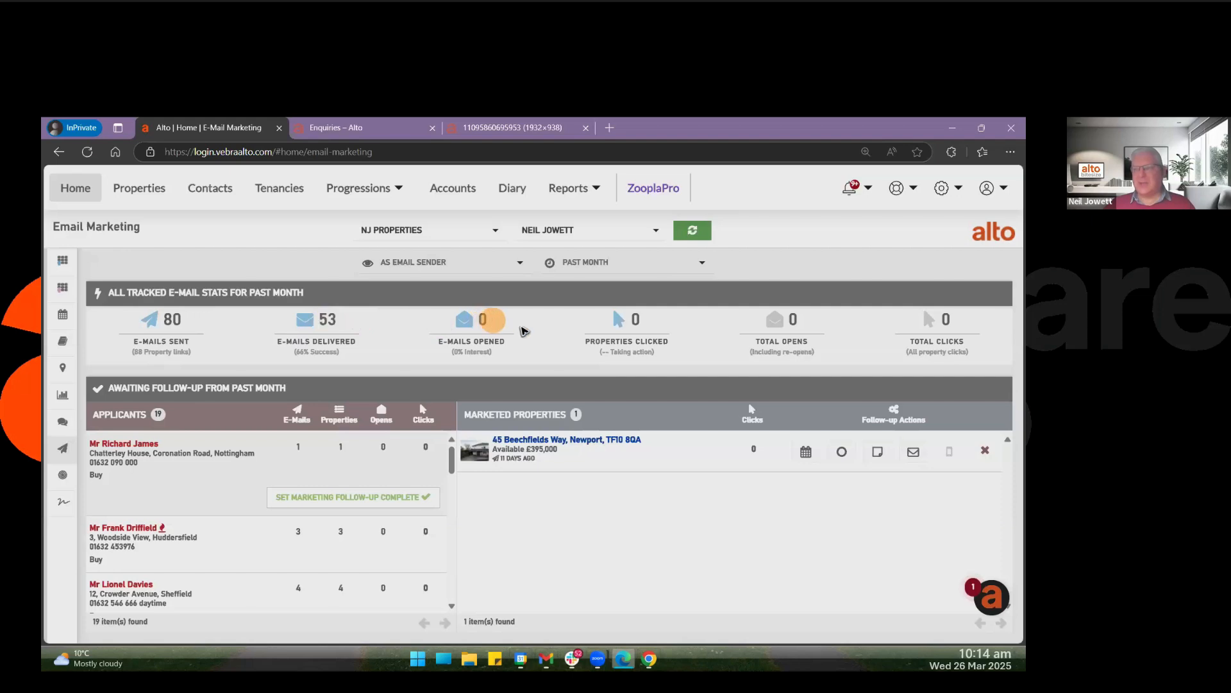
left_click_drag(525, 330, 662, 325)
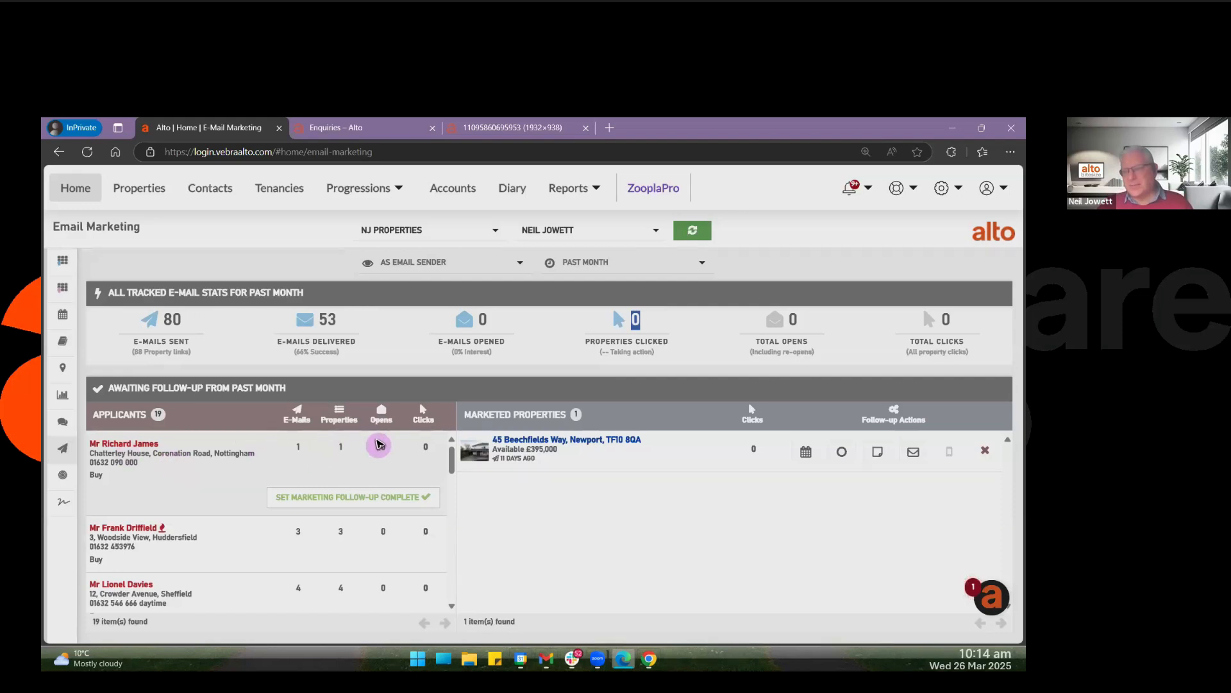
left_click(384, 448)
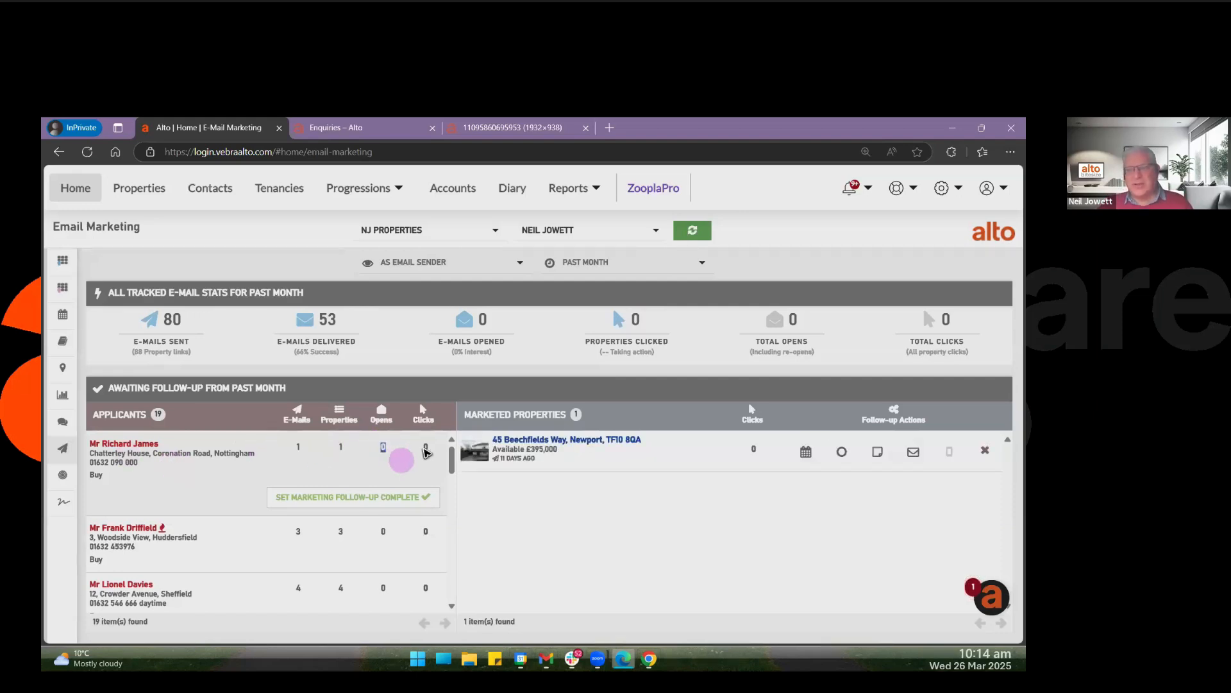
left_click(428, 448)
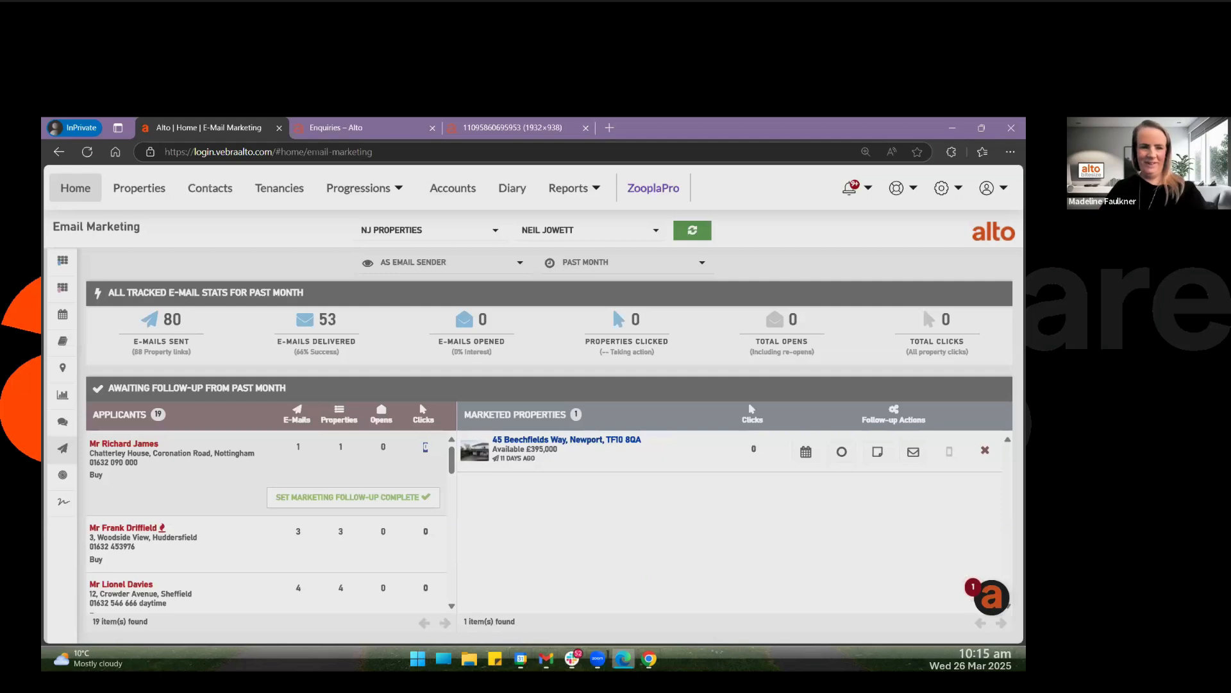
key("alt+Tab")
left_click(496, 624)
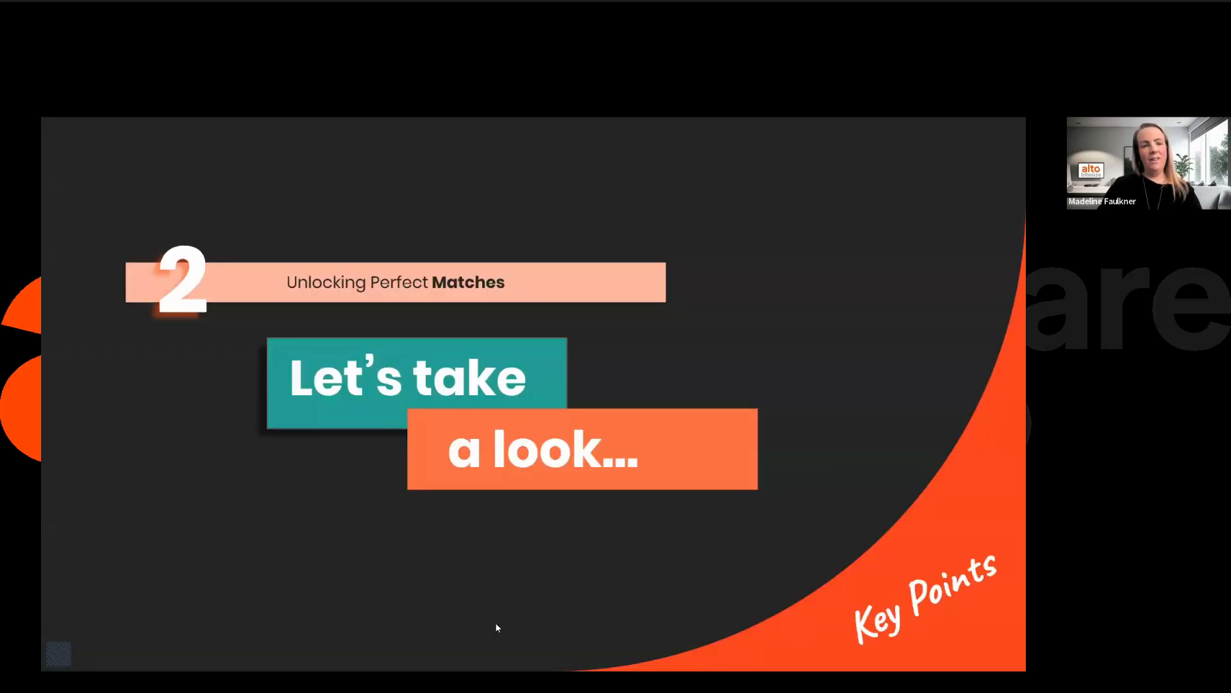
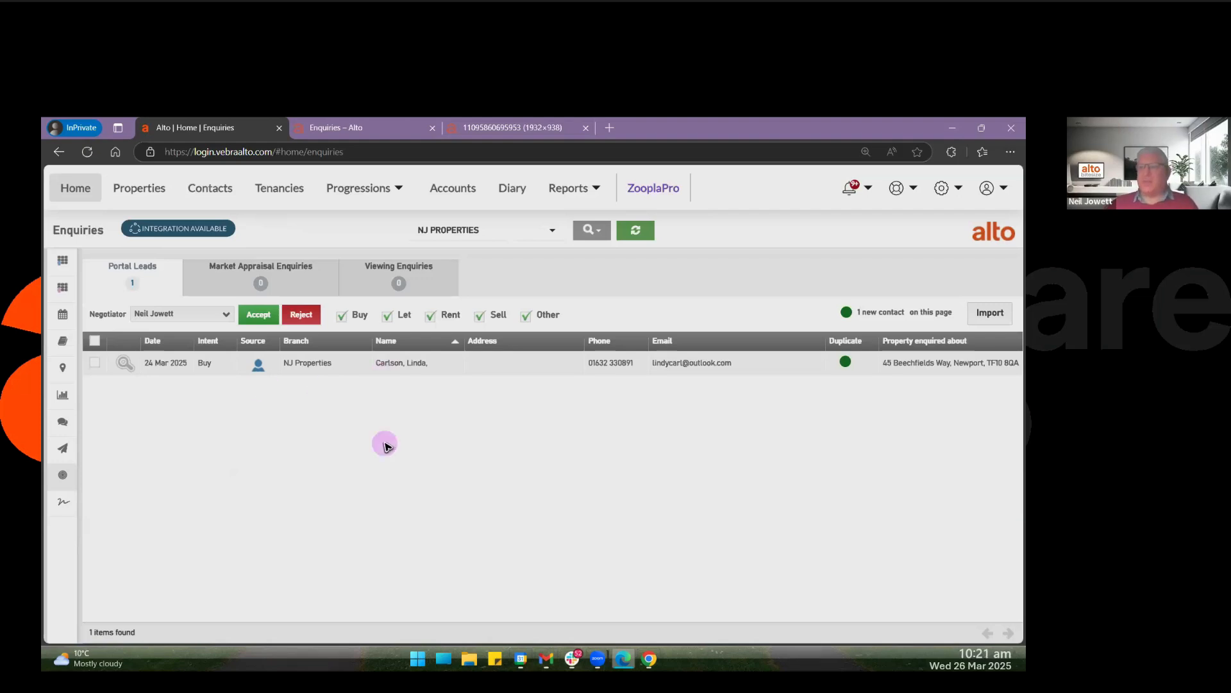
View the sample portal leads image and the Help Centre's Enquiries article, and return to the Alto enquiries list.
left_click(483, 132)
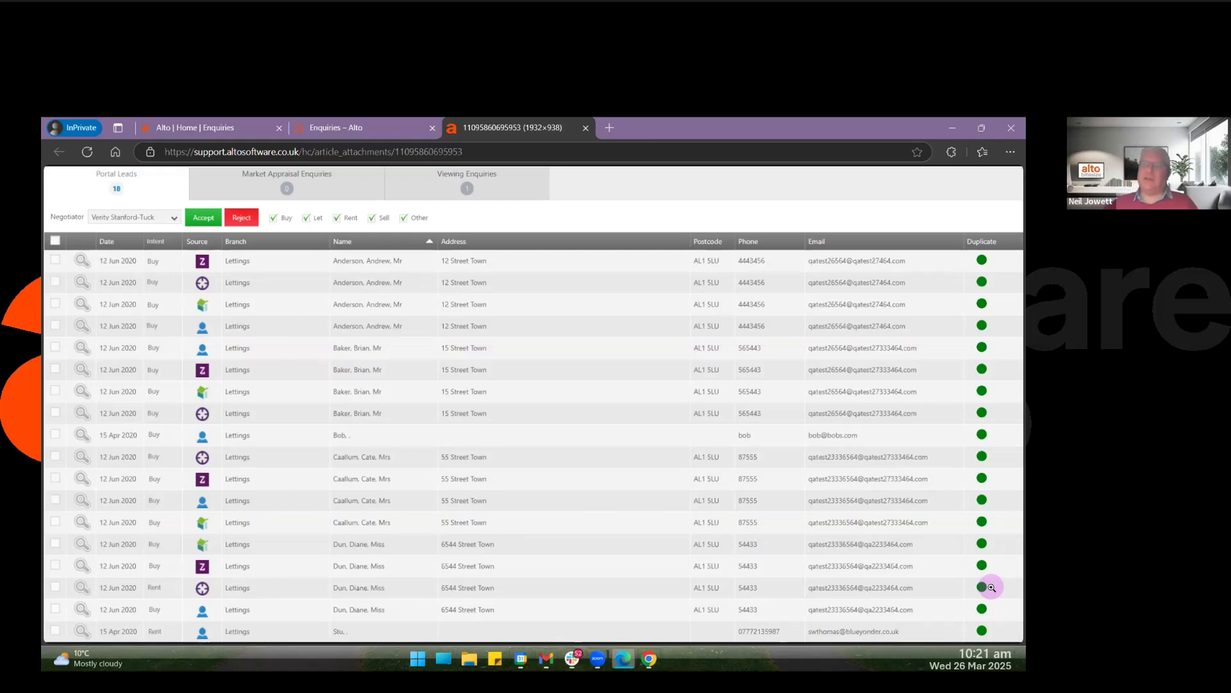
left_click(354, 130)
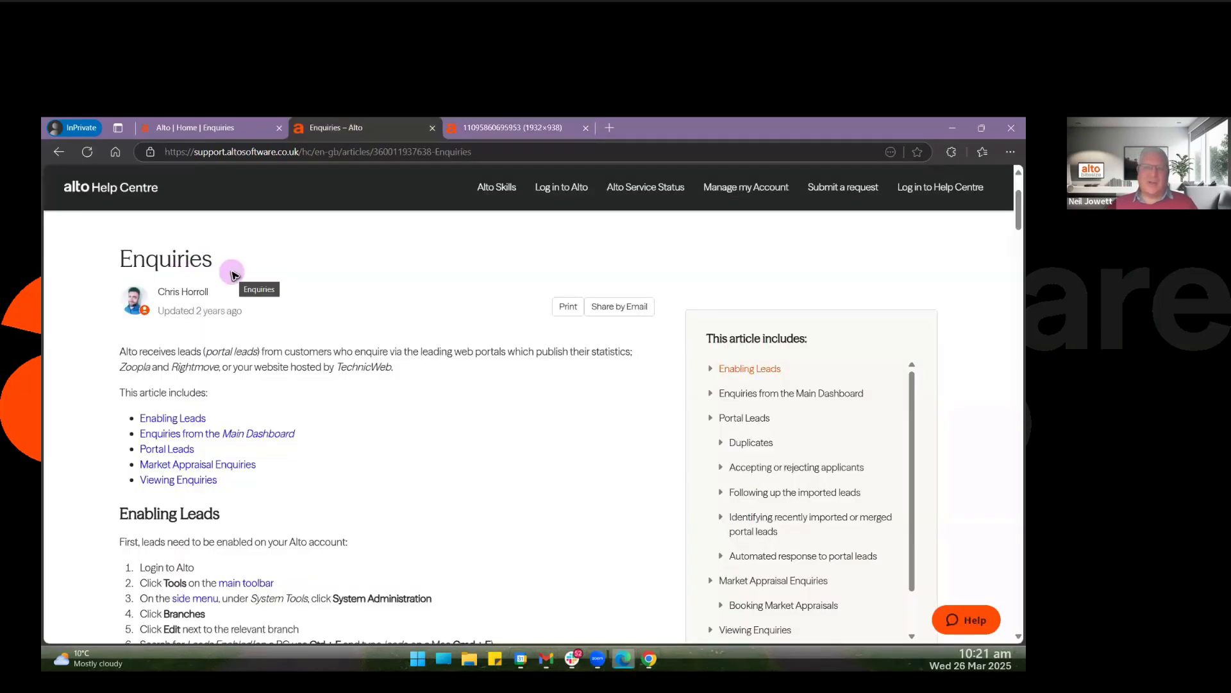
left_click(214, 133)
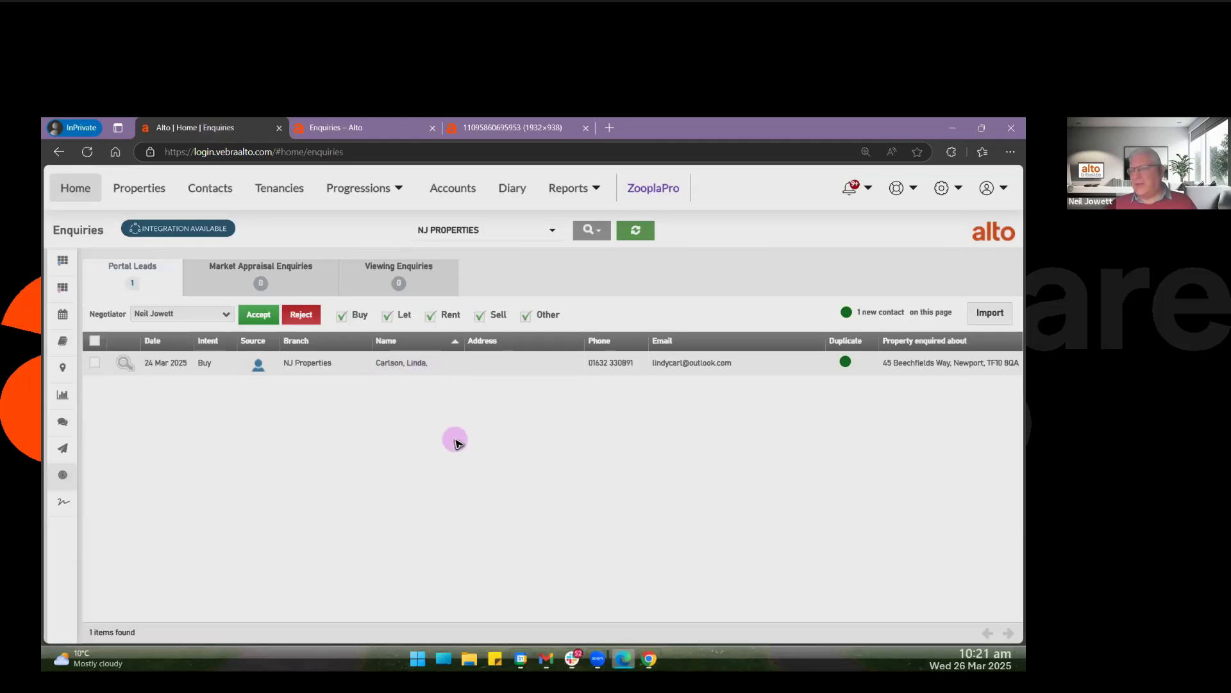
Expand the portal lead's details and examine its message, matched property and new-contact status.
left_click(125, 364)
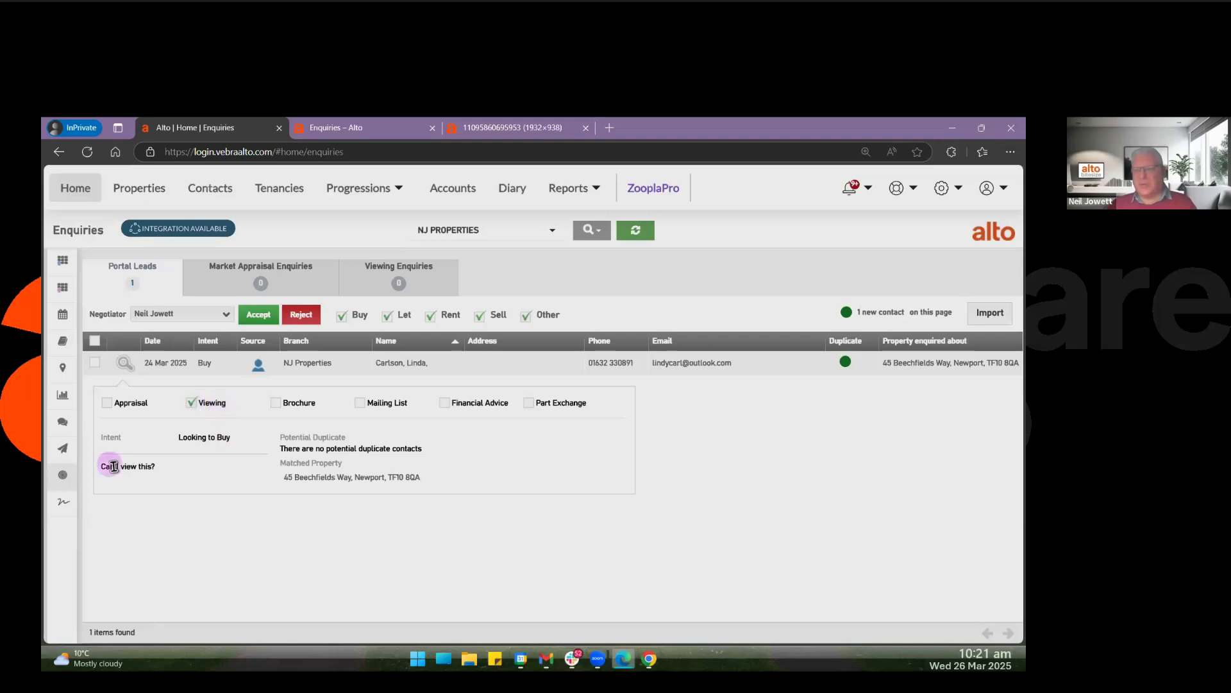
left_click_drag(104, 469, 166, 471)
left_click(177, 467)
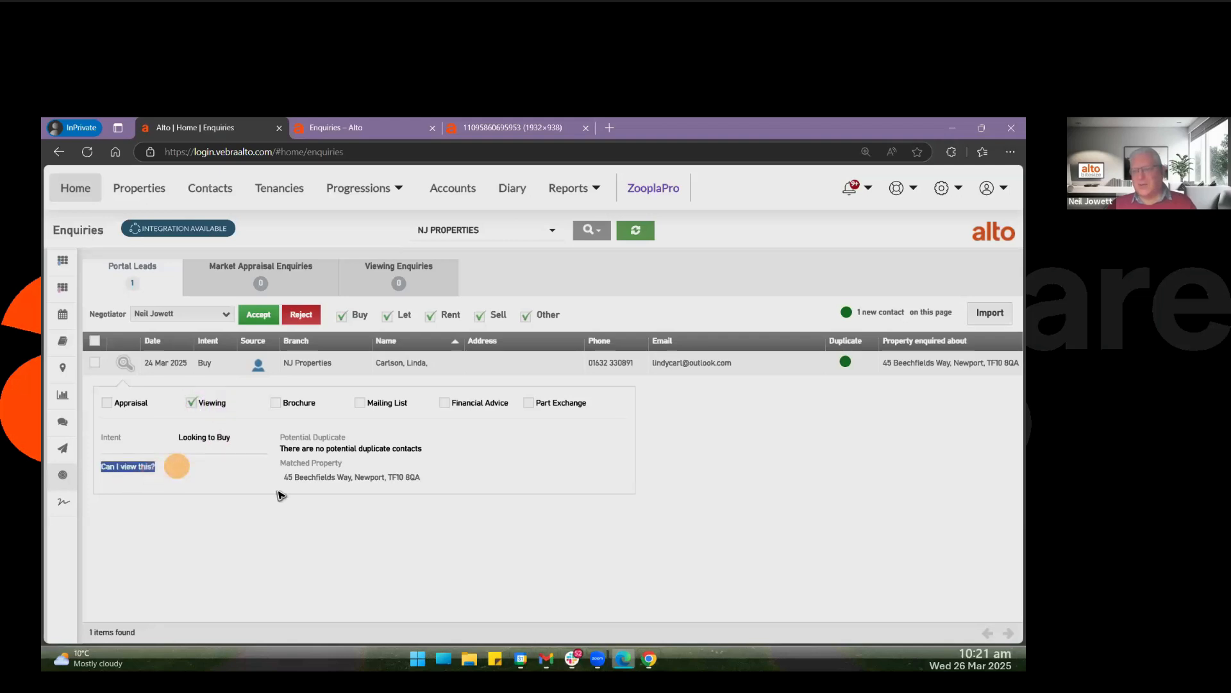
left_click_drag(280, 476, 451, 480)
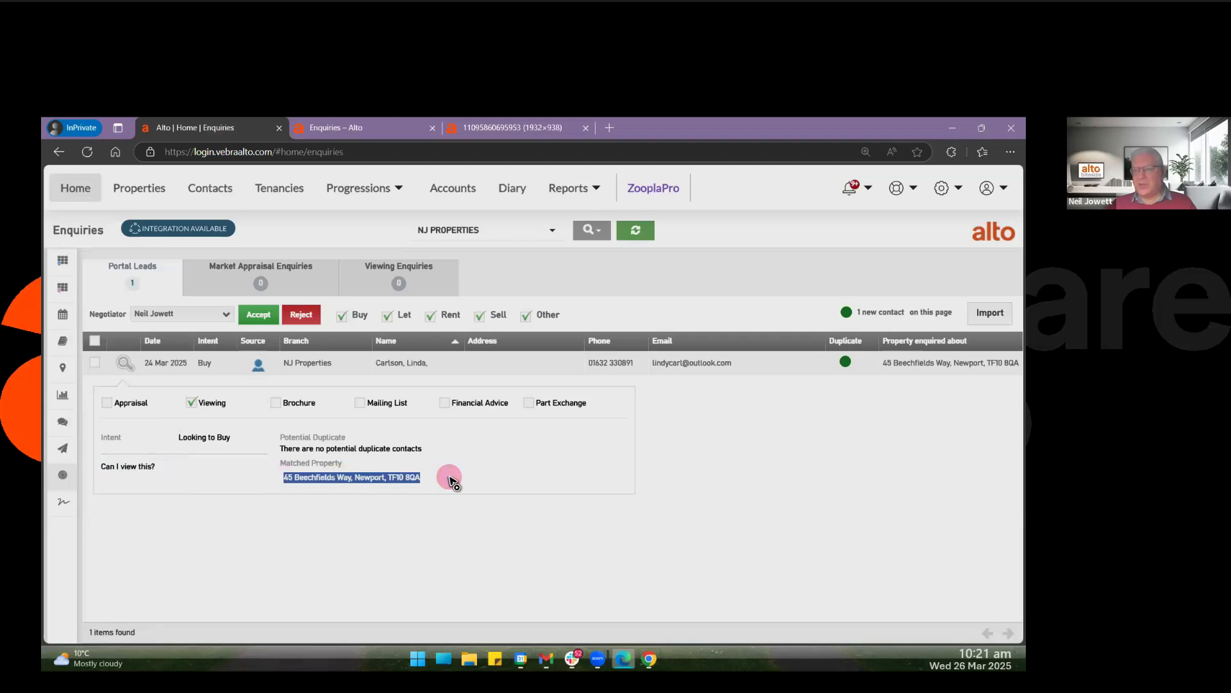
left_click(379, 507)
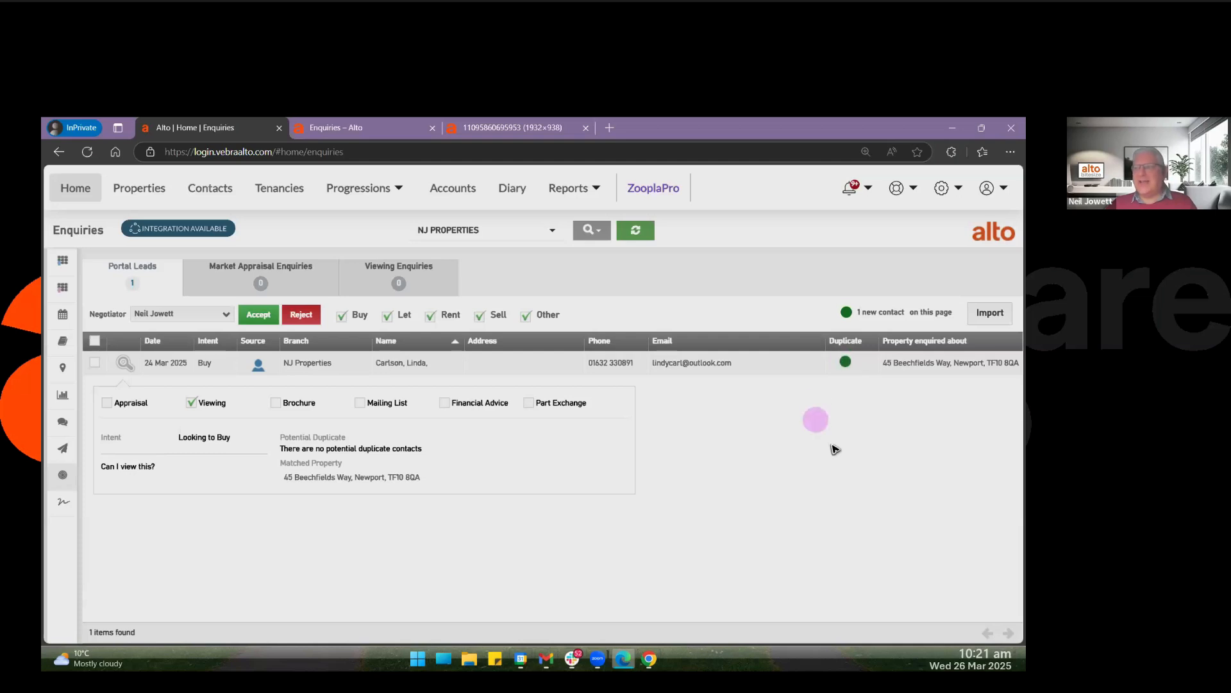
left_click_drag(855, 312, 956, 311)
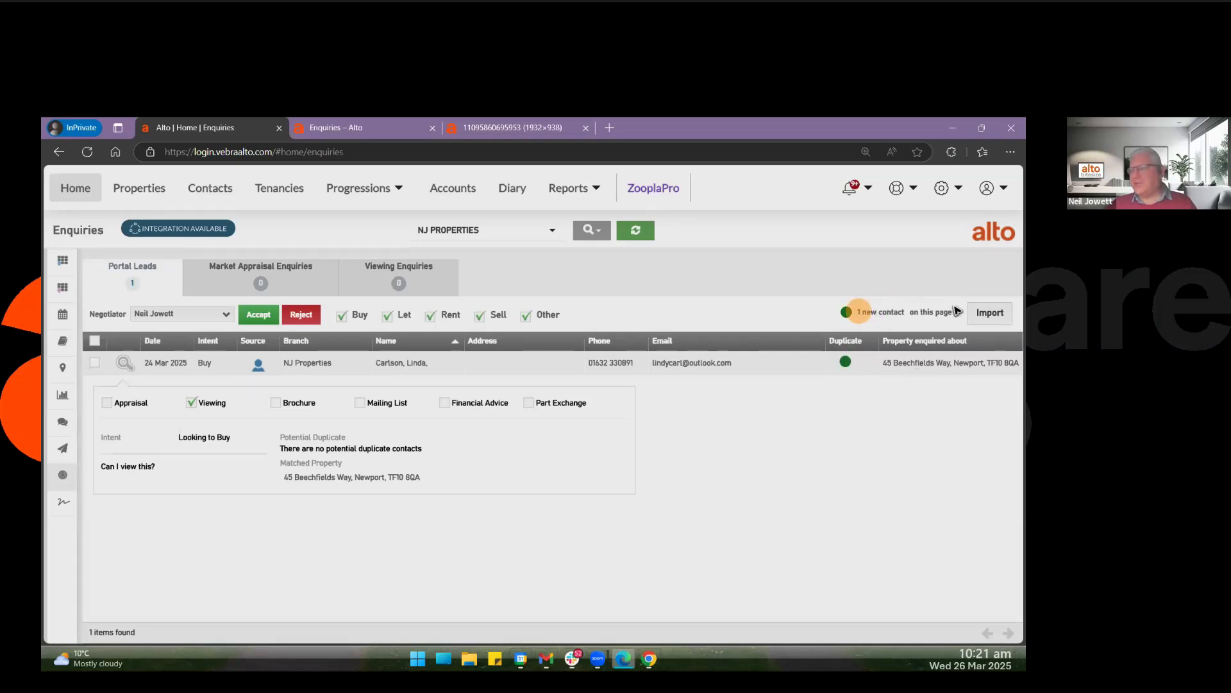
left_click(956, 310)
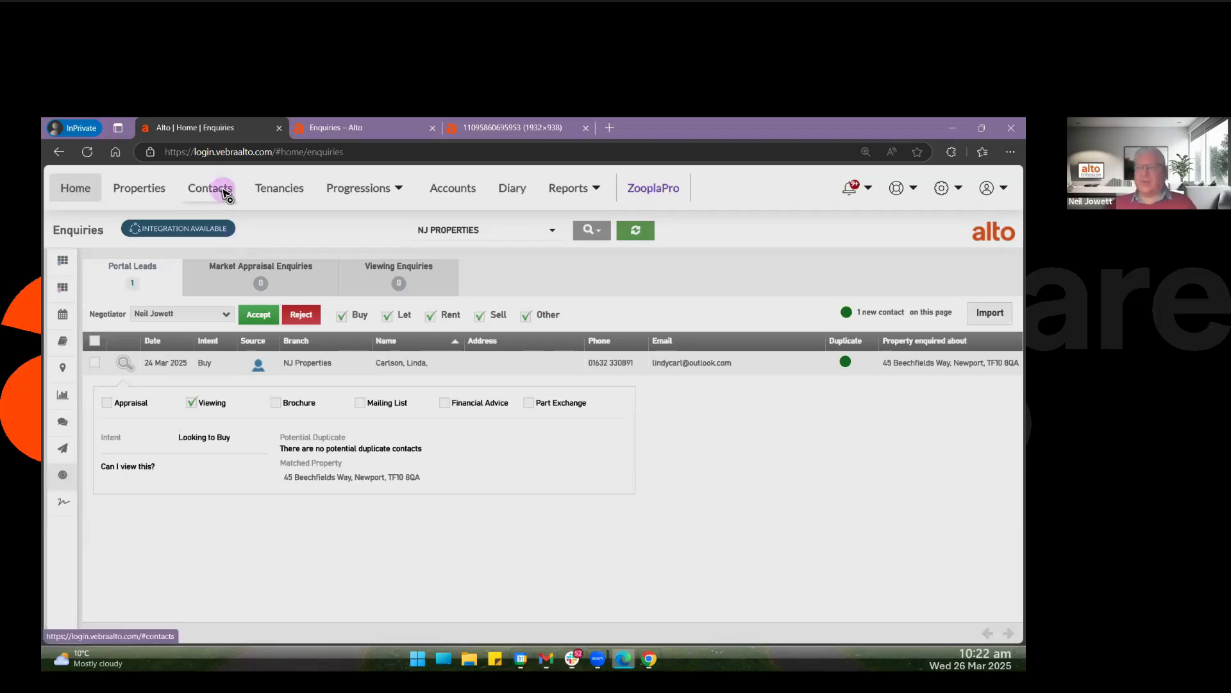
Select the portal lead in the enquiries list and clear its selection again.
left_click(96, 363)
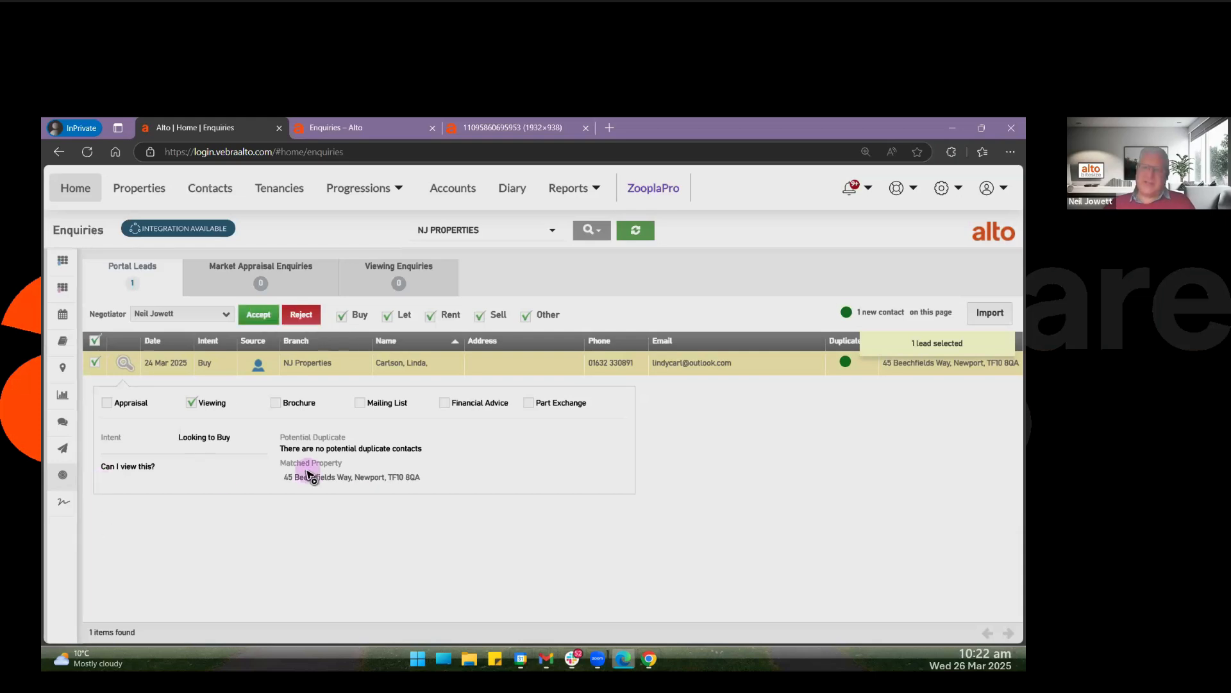
left_click(95, 363)
left_click(95, 363)
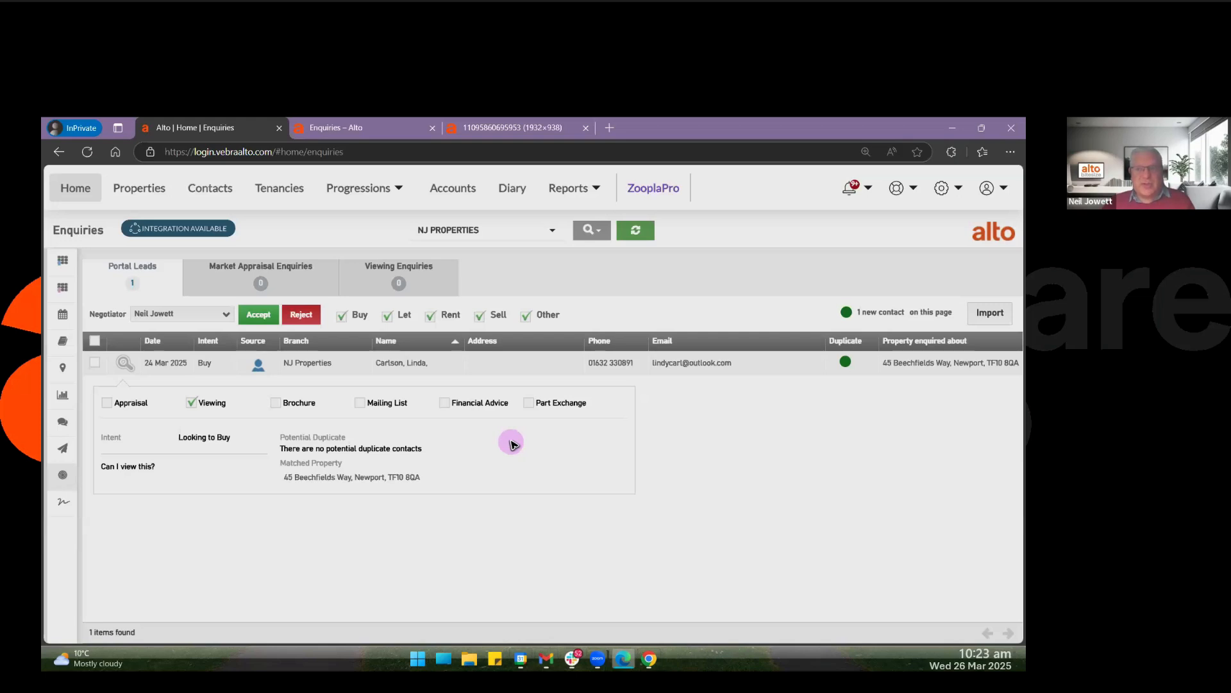
left_click(94, 363)
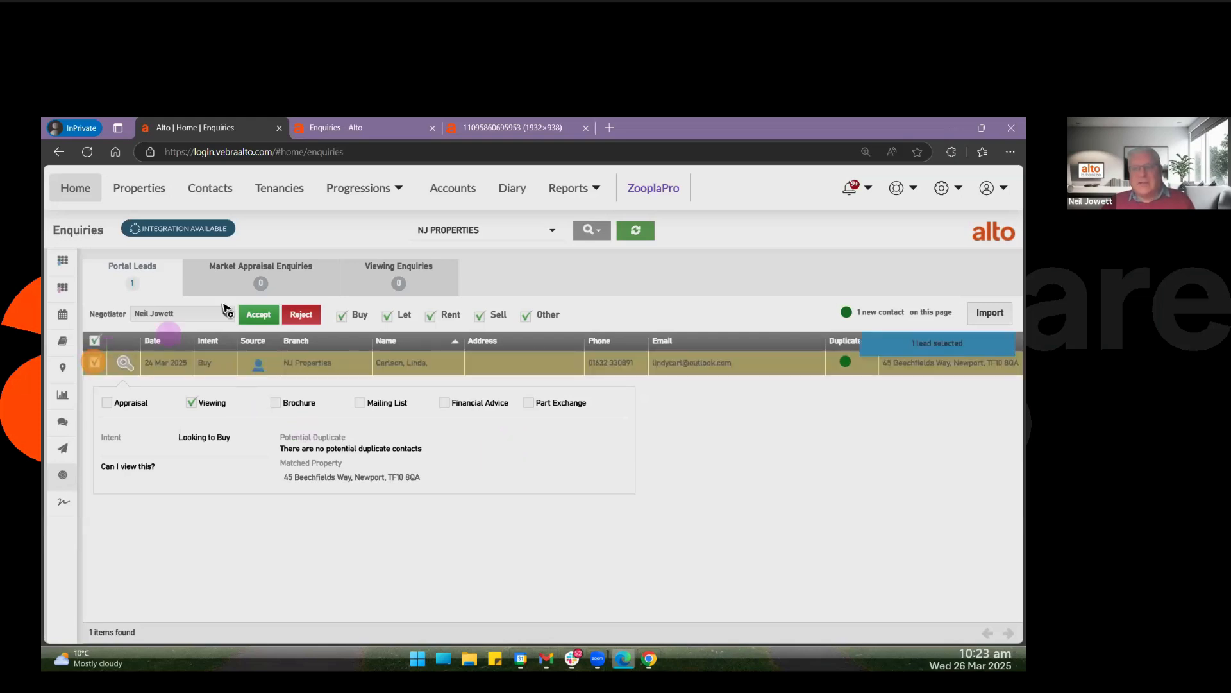
left_click(94, 363)
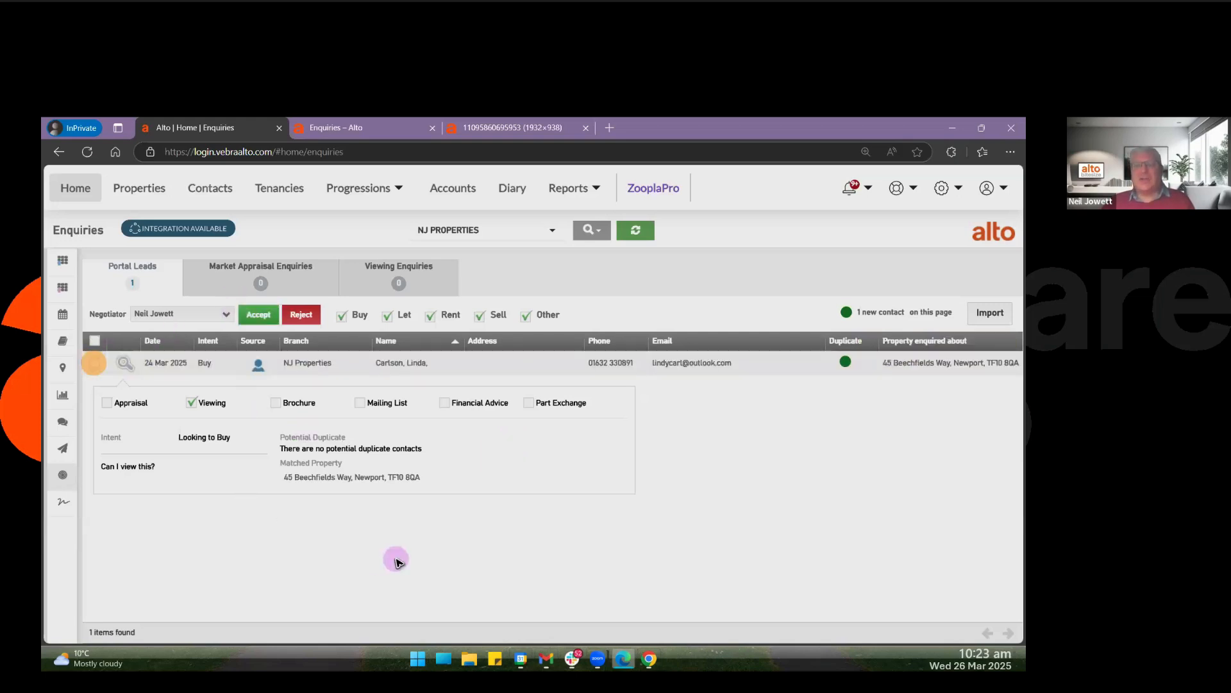